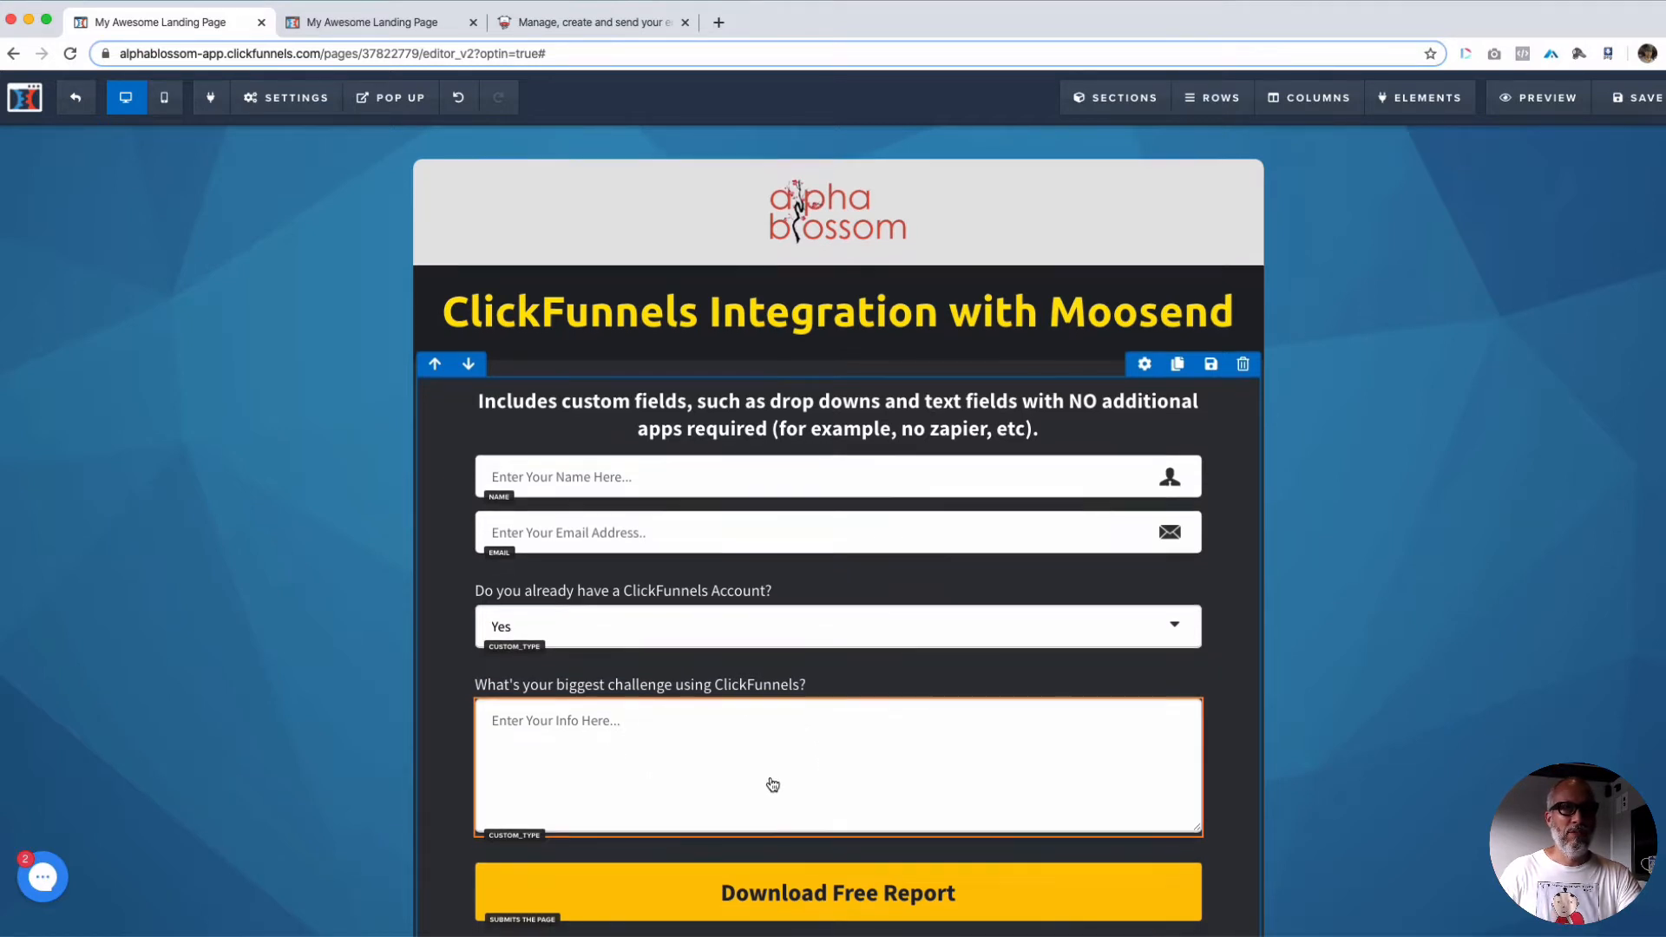
{"action": "scroll", "coordinate": [773, 785], "scroll_direction": "down", "scroll_amount": 2}
{"action": "scroll", "coordinate": [773, 784], "scroll_direction": "down", "scroll_amount": 1}
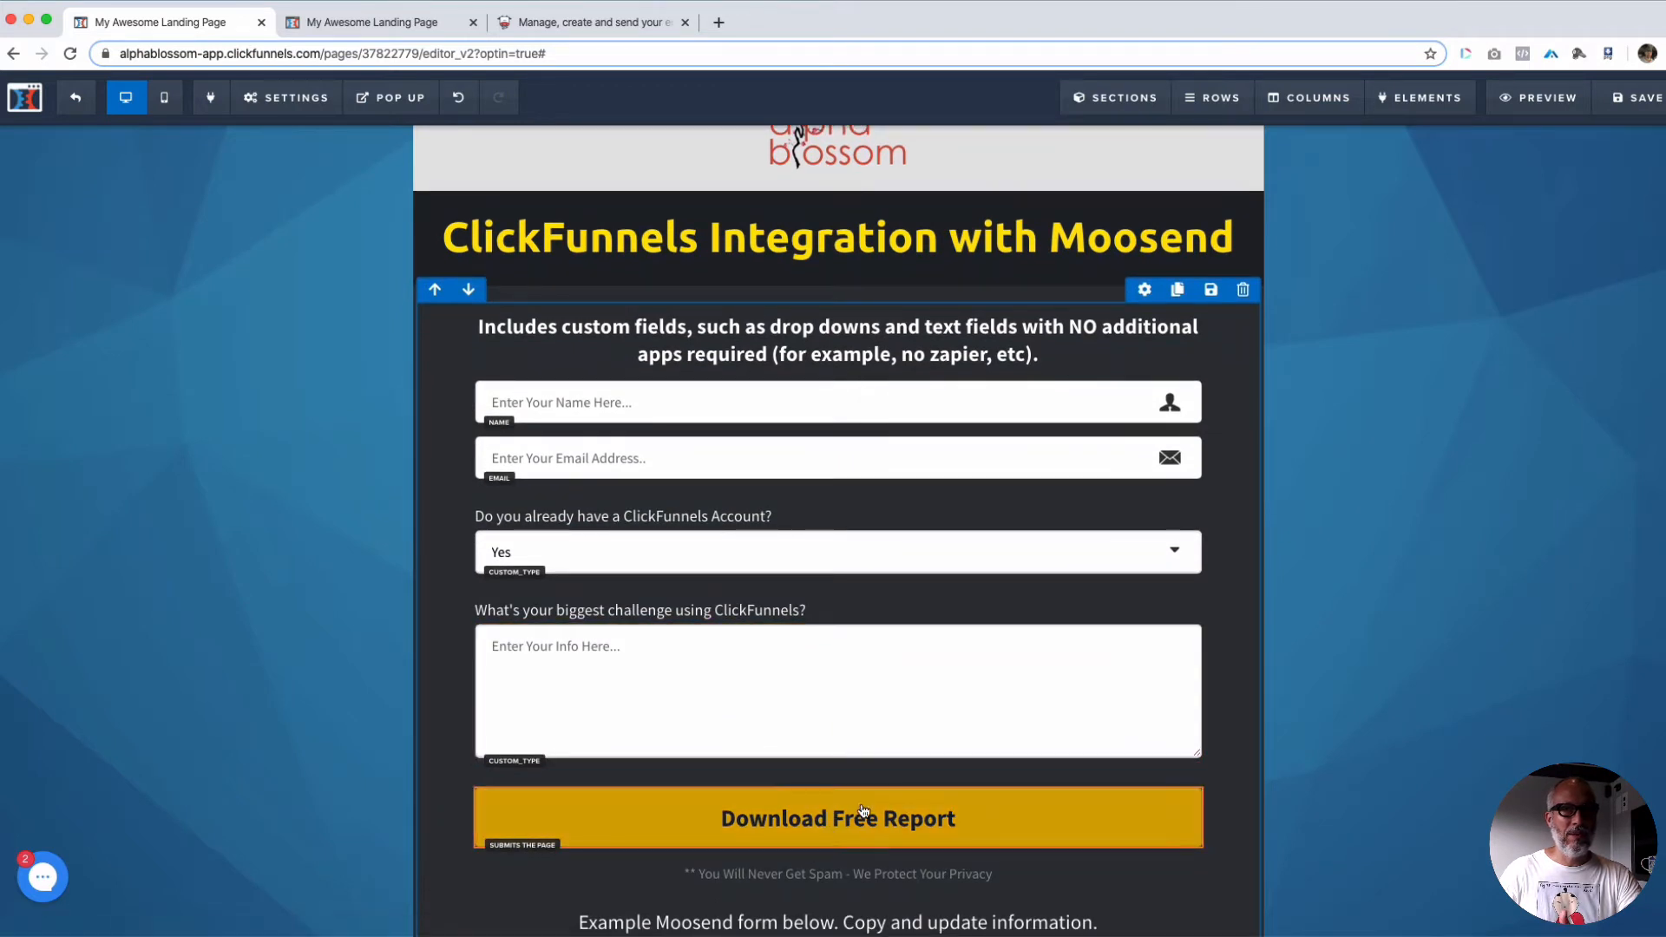
{"action": "scroll", "coordinate": [859, 811], "scroll_direction": "up", "scroll_amount": 1}
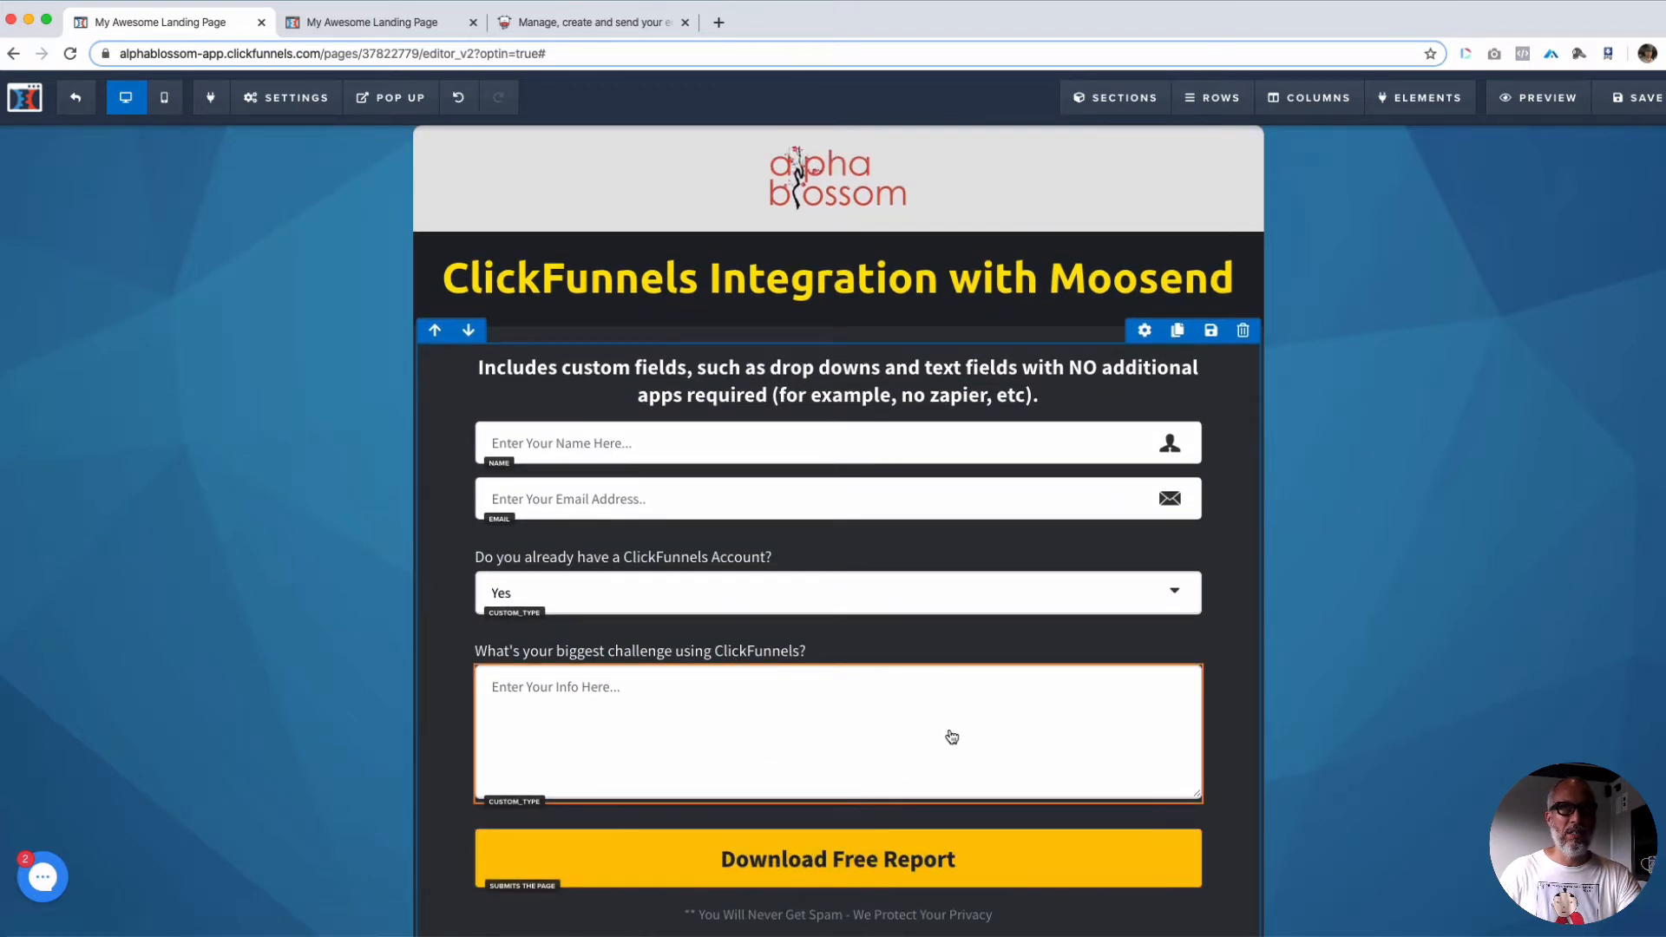
Step: Switch to Moosend and create a new mailing list named "ClickFunnels Moosend Integration"
{"action": "left_click", "coordinate": [599, 23]}
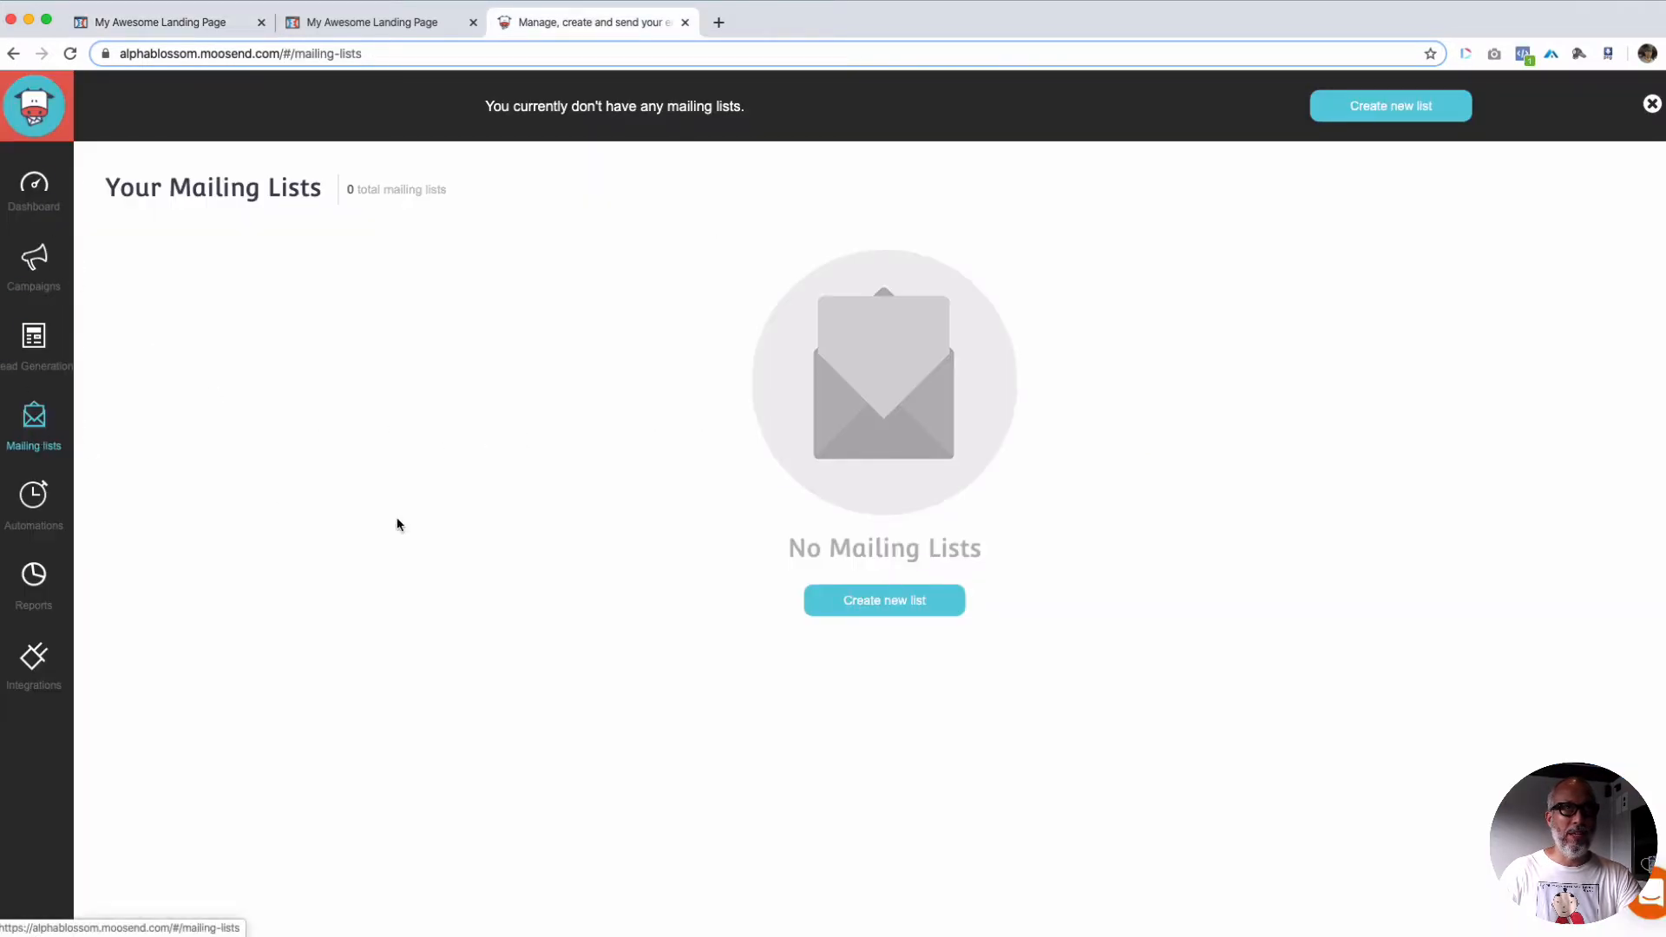
{"action": "left_click", "coordinate": [887, 600]}
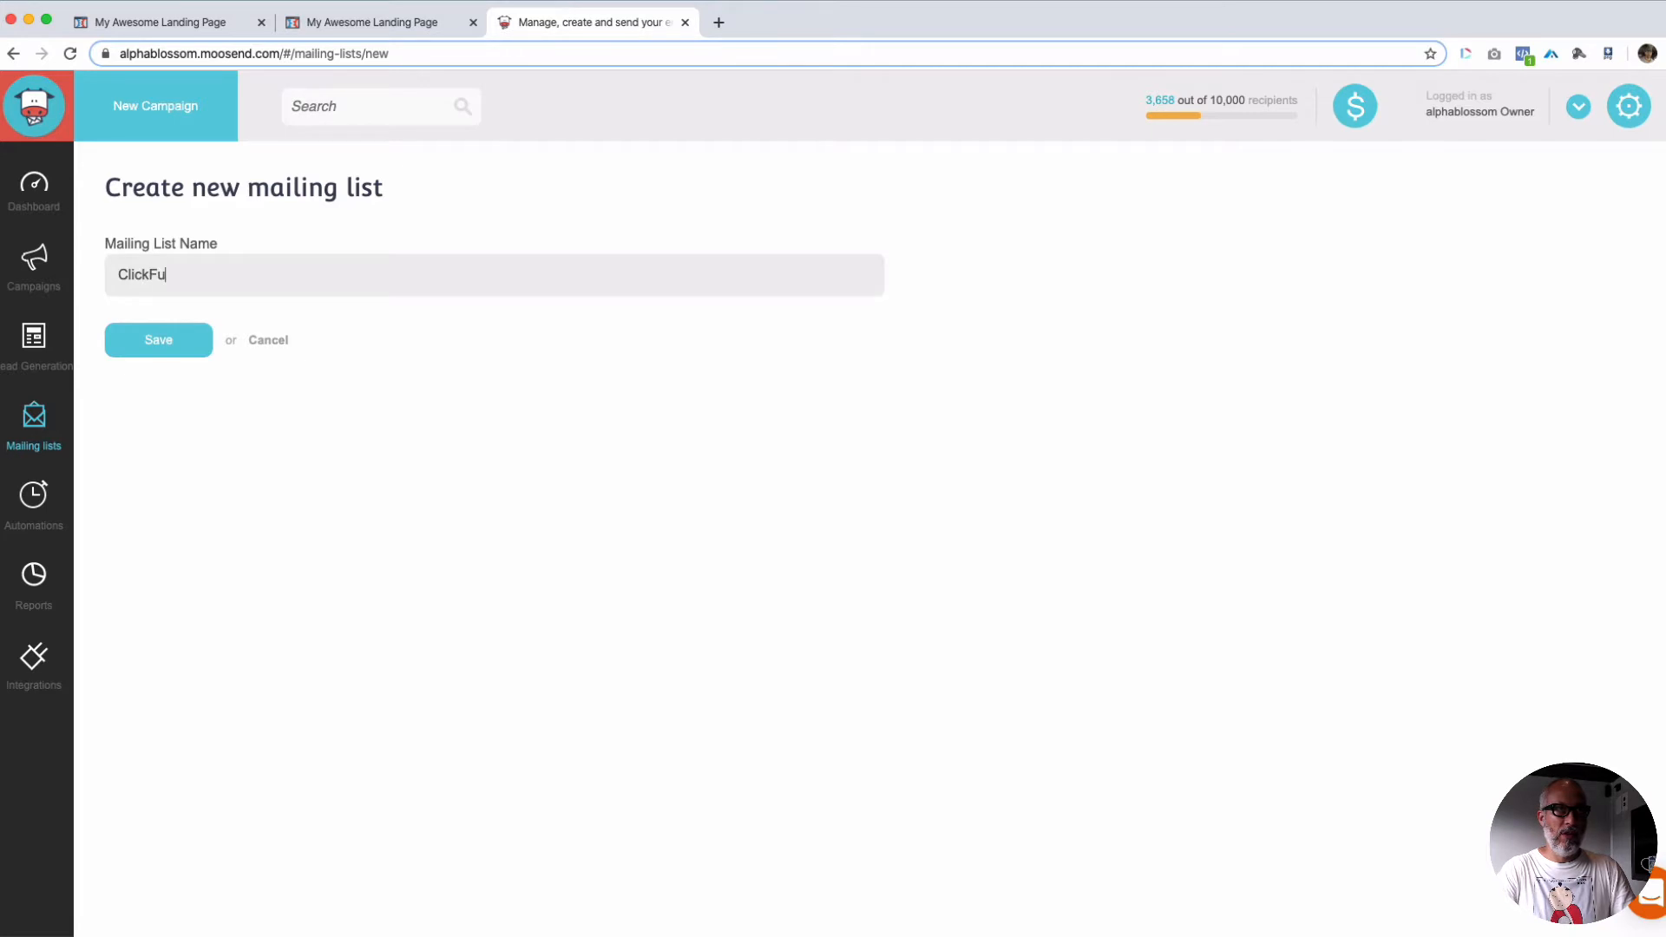
{"action": "type", "text": "ClickFunnels Moosend Integration"}
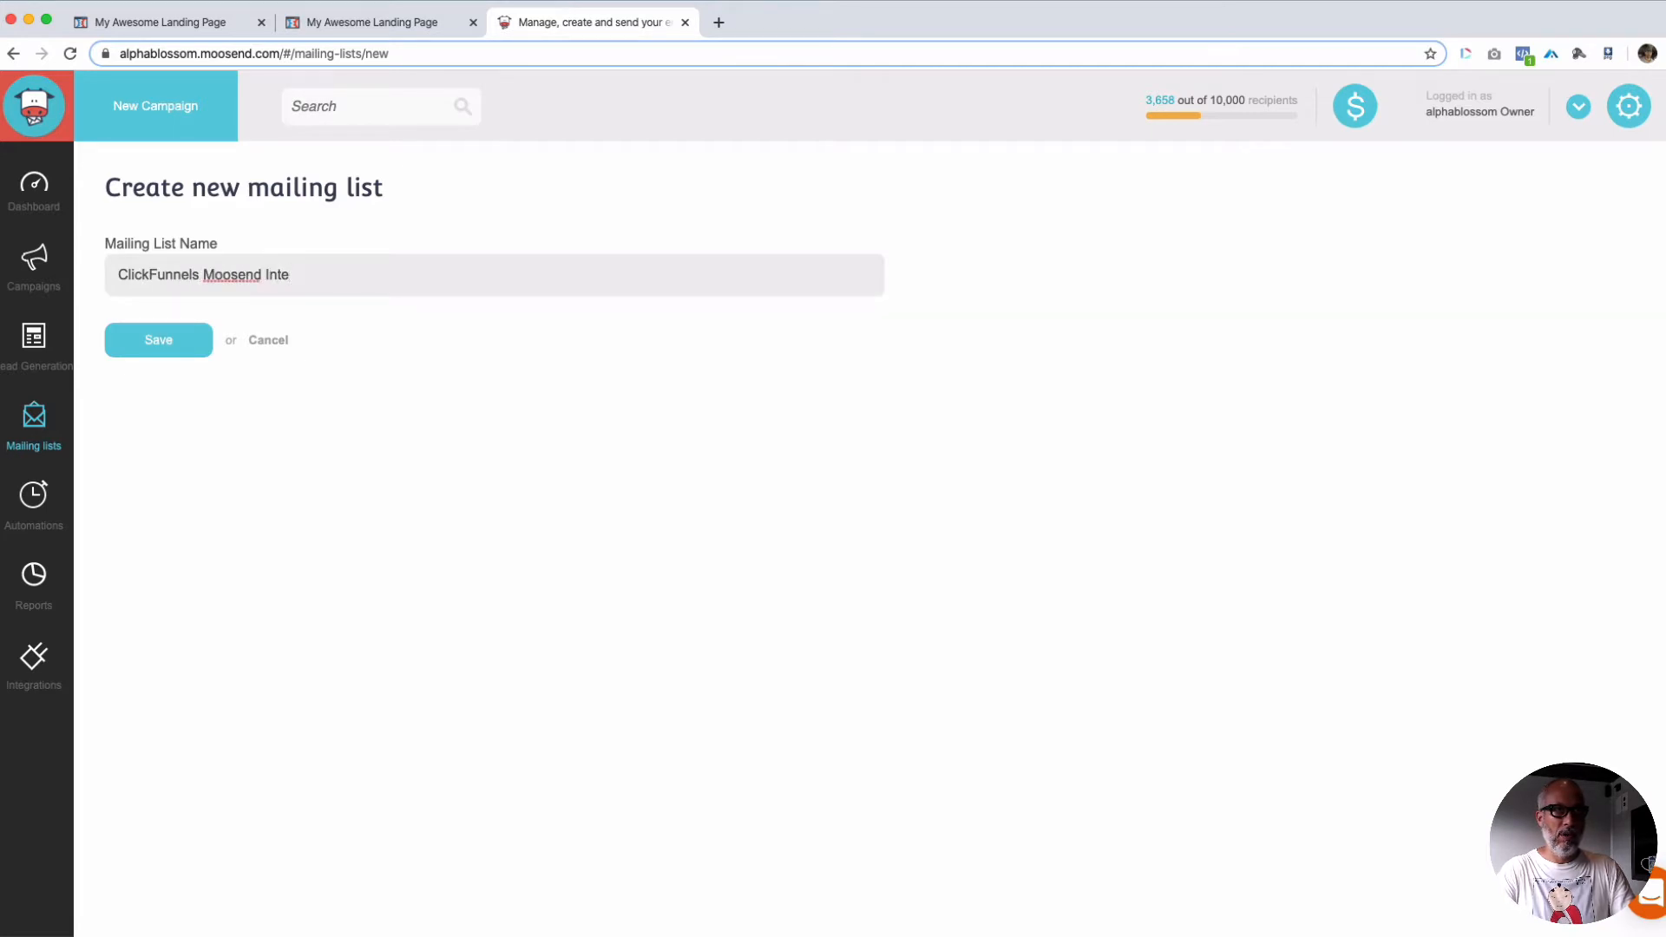
{"action": "left_click", "coordinate": [198, 337]}
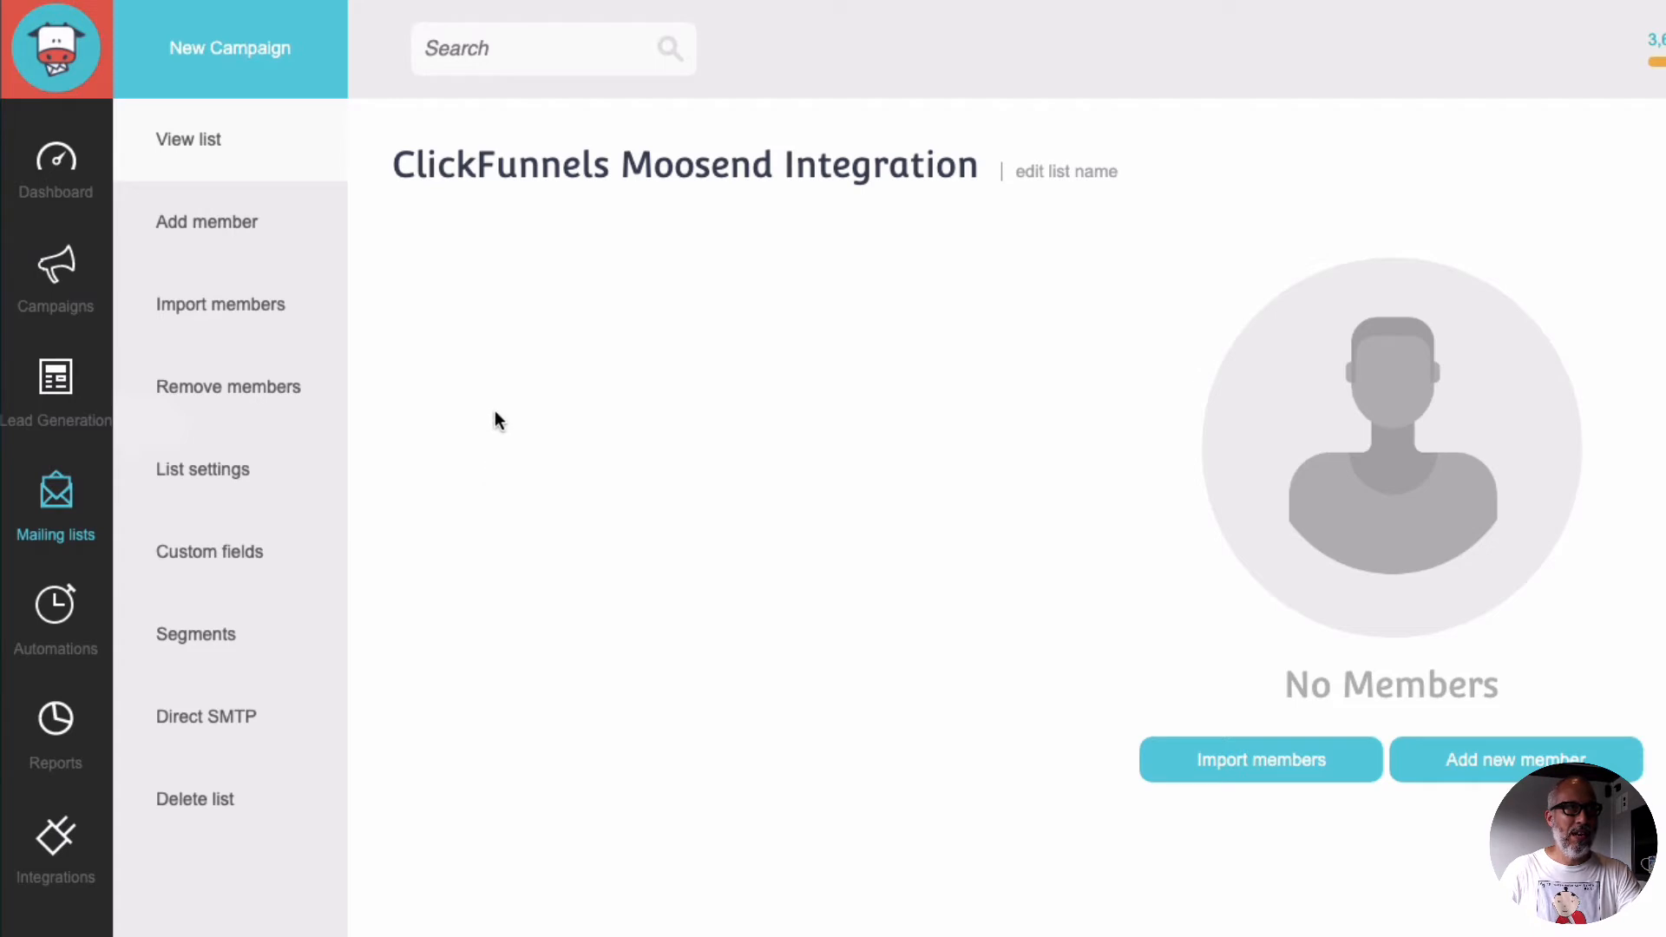
Step: Add a custom field named Clickfunnels_account with data type Text to the new mailing list and save it
{"action": "left_click", "coordinate": [212, 552]}
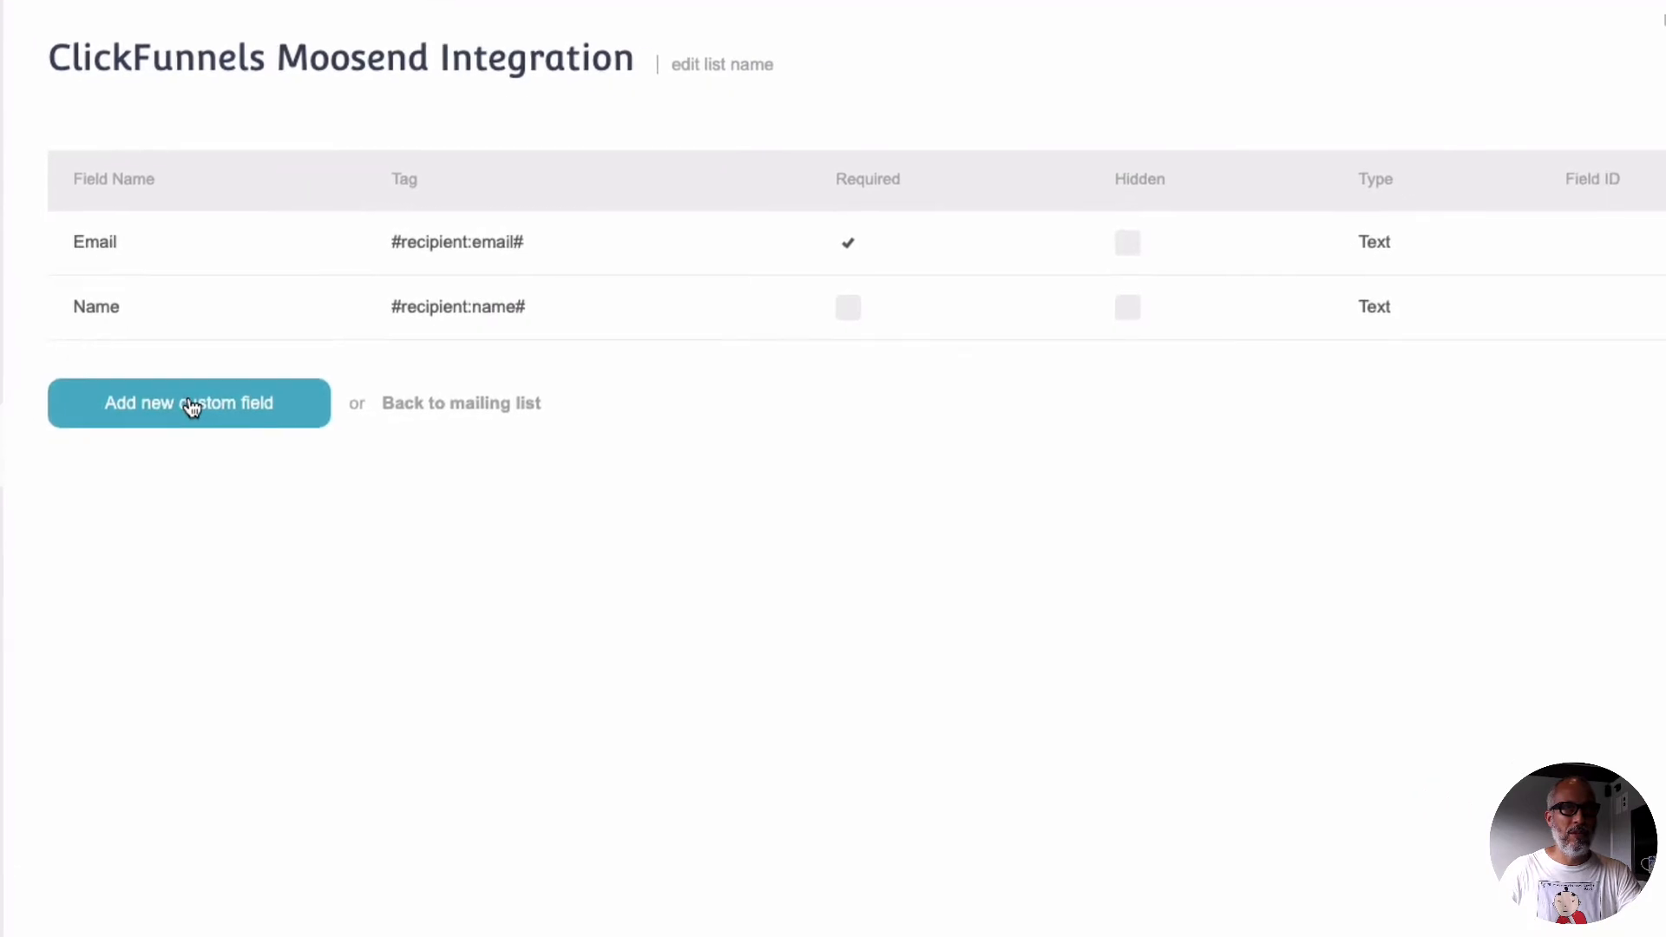
{"action": "left_click", "coordinate": [192, 406]}
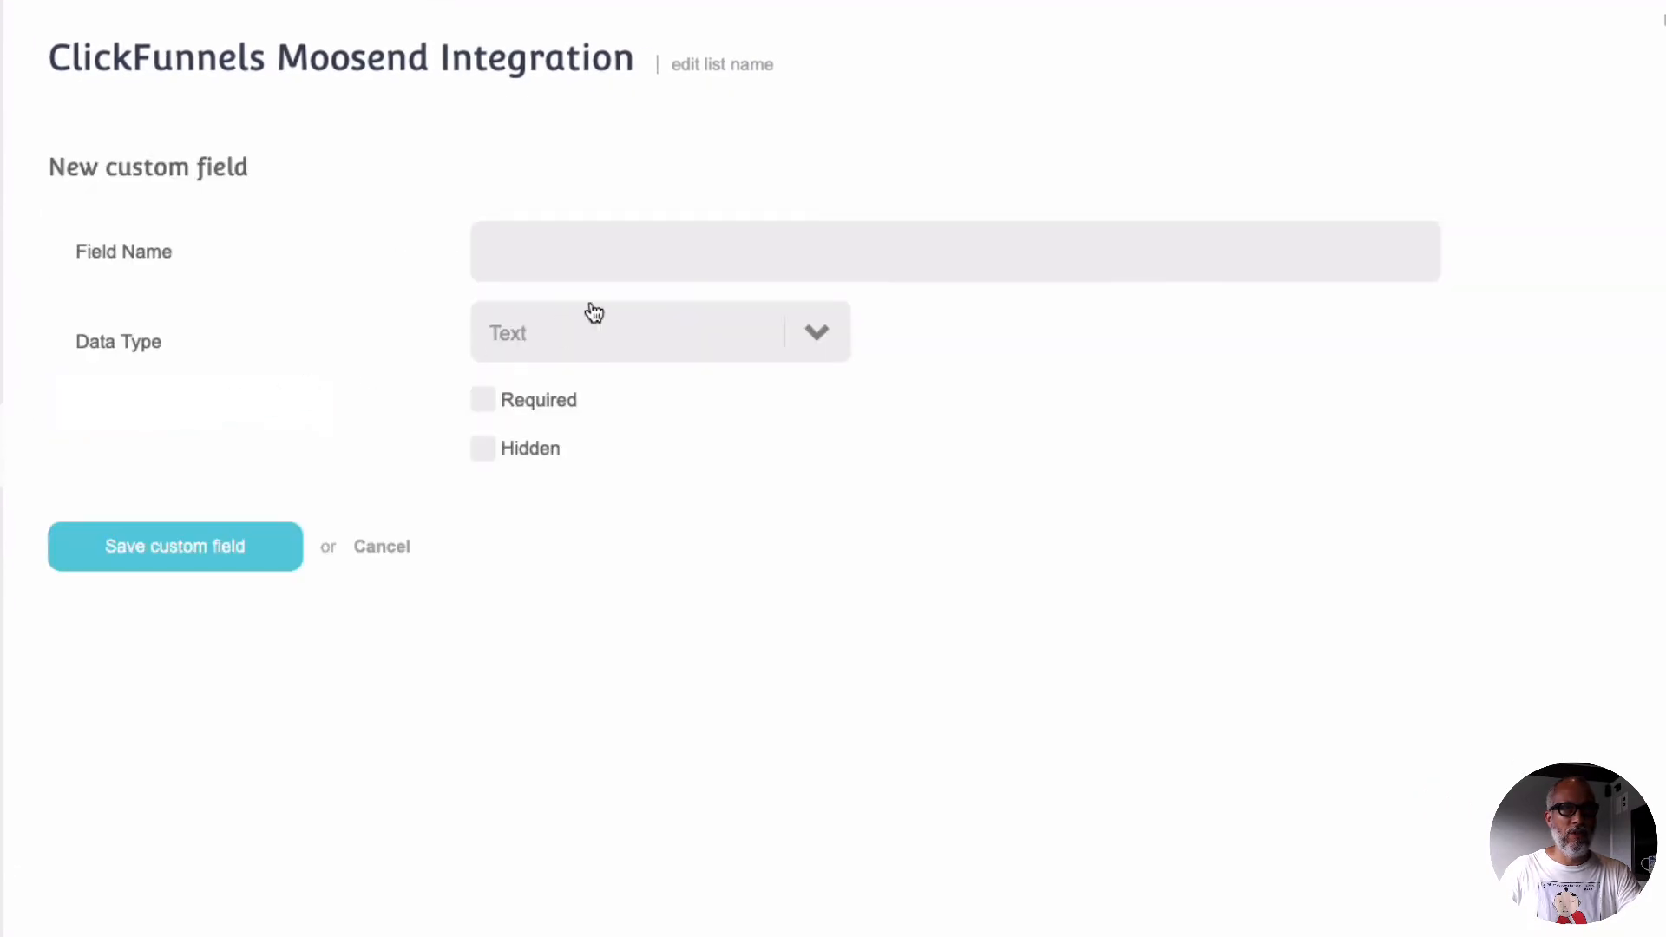
{"action": "left_click", "coordinate": [580, 254]}
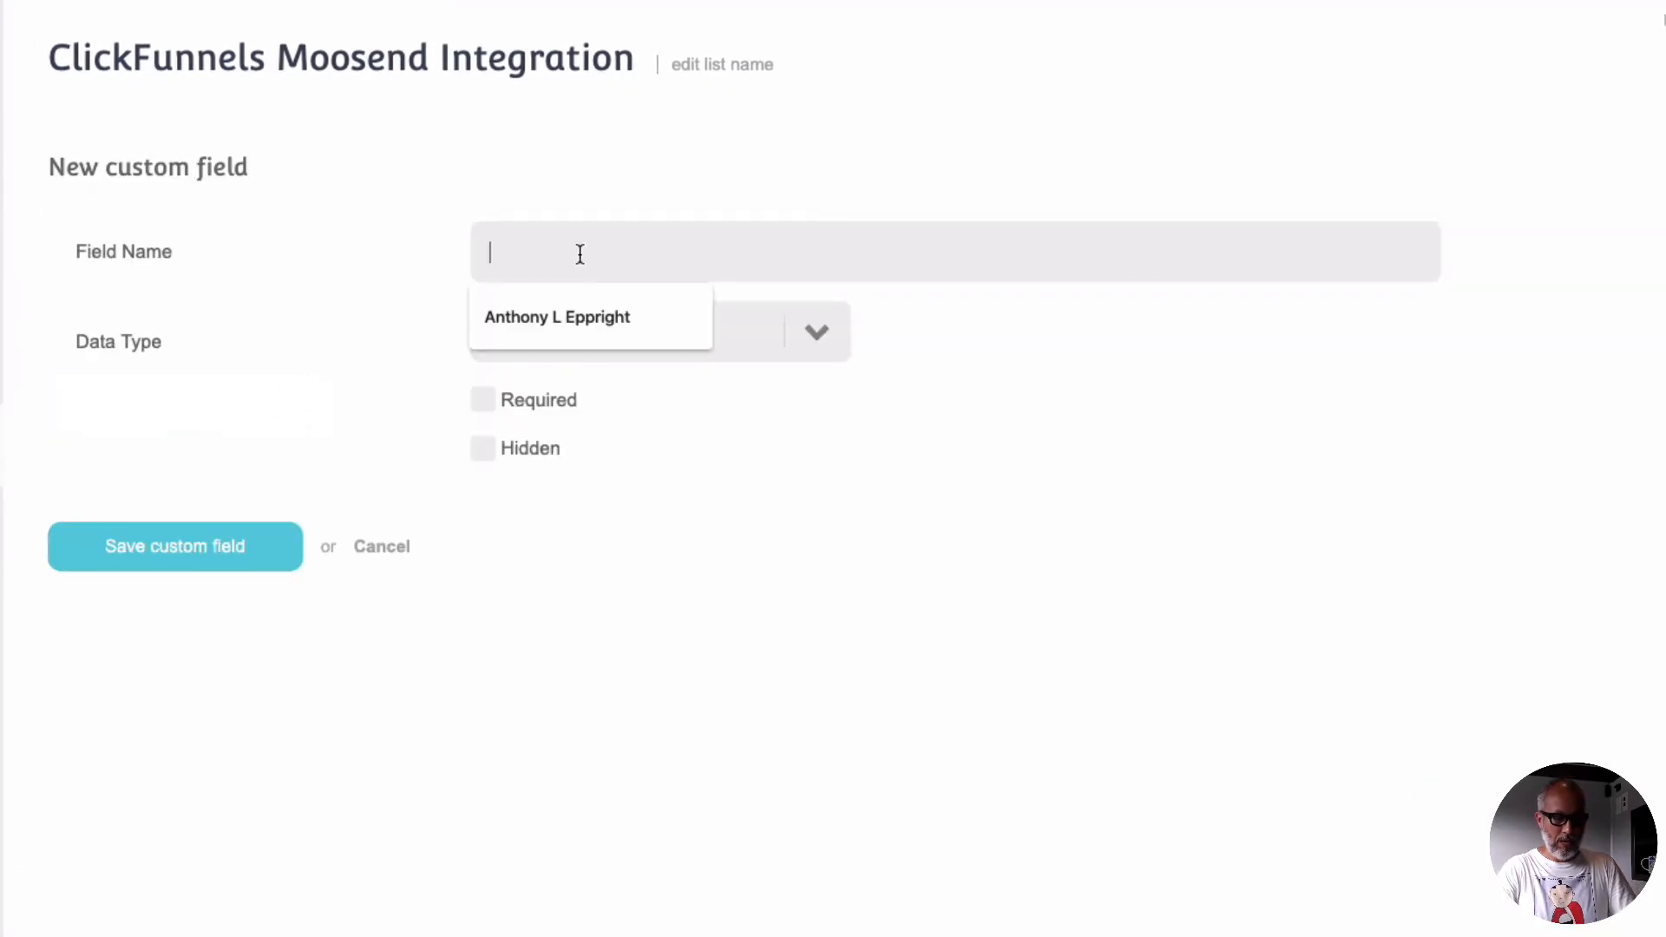
{"action": "type", "text": "Click"}
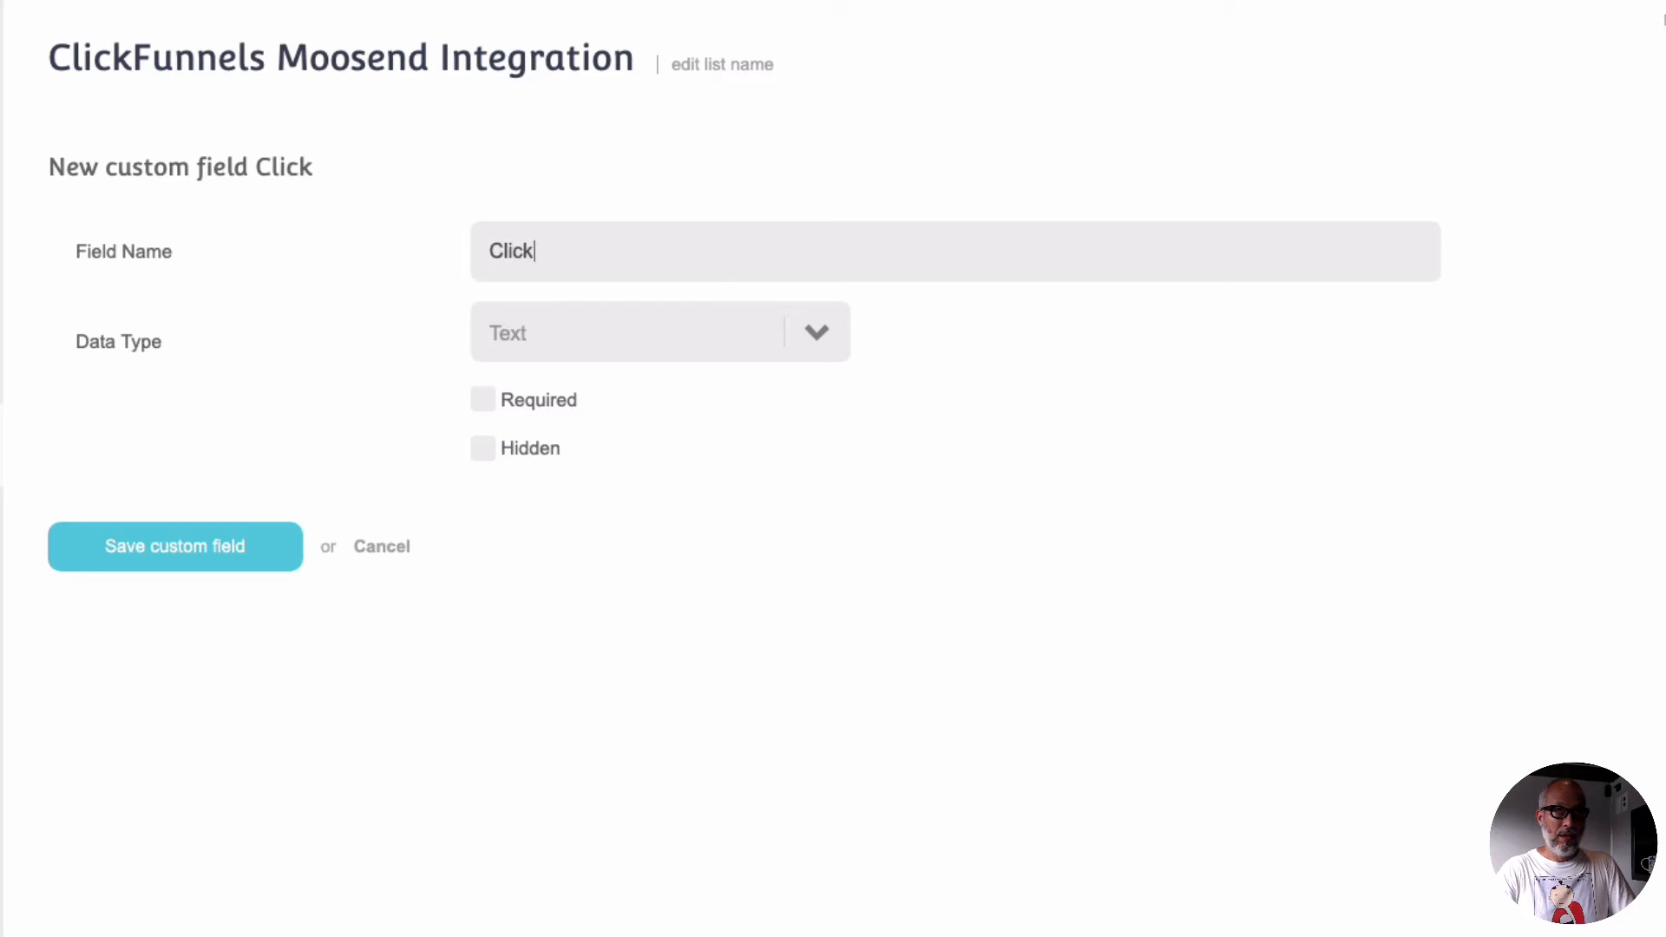
{"action": "type", "text": "funnels_account"}
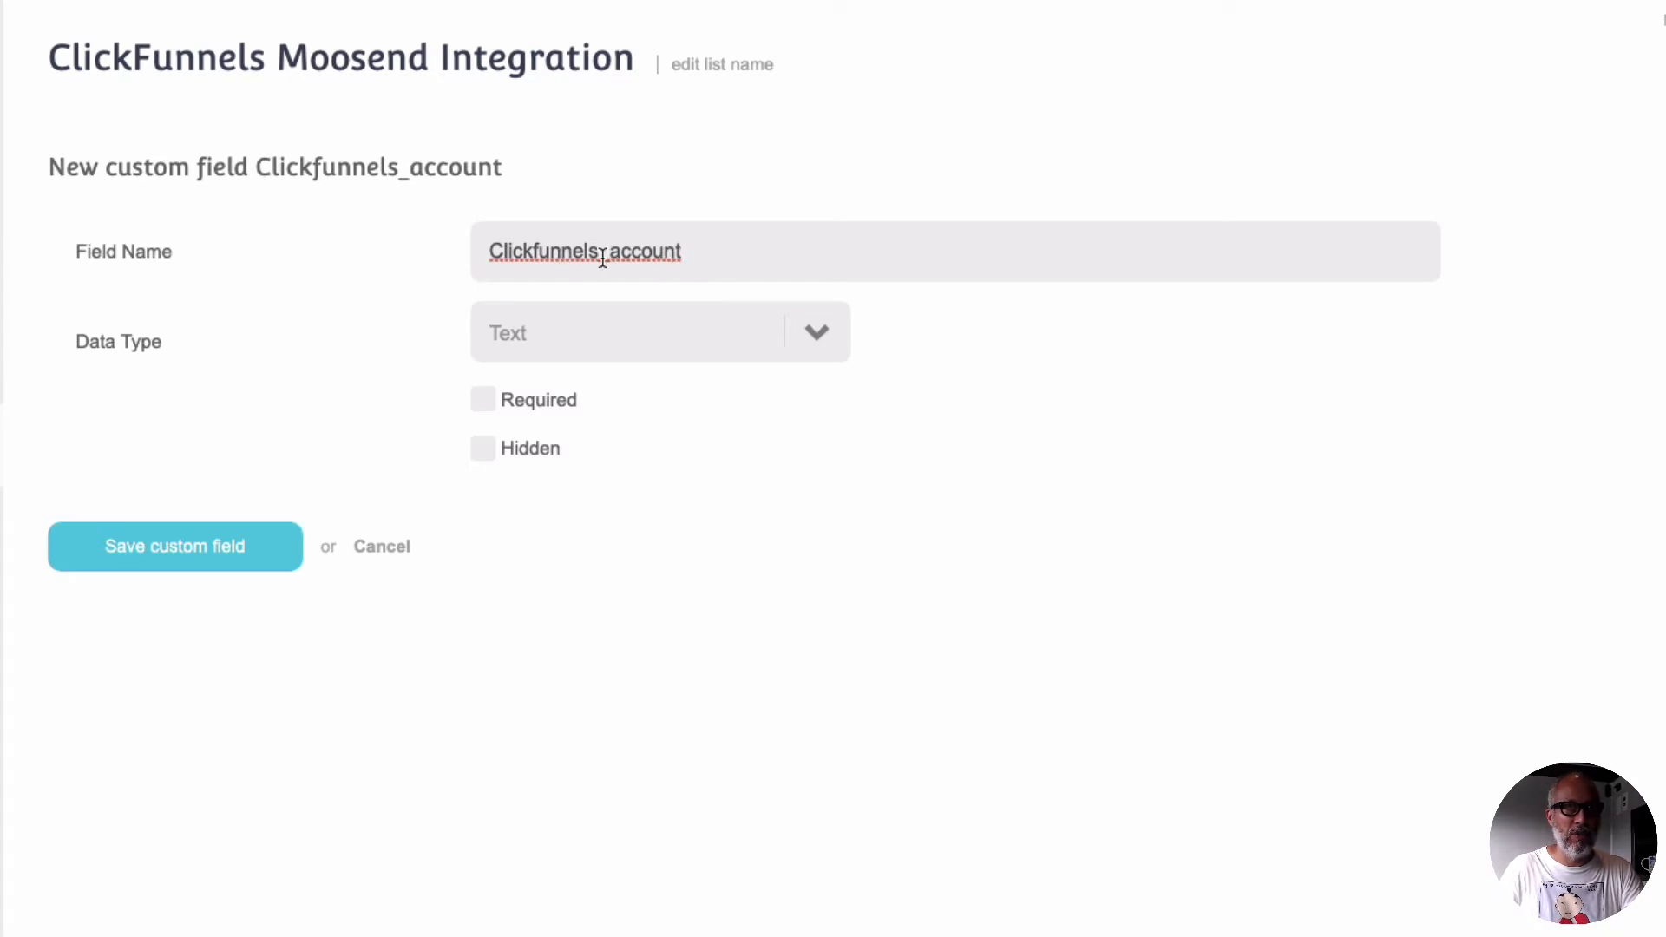
{"action": "left_click", "coordinate": [691, 332]}
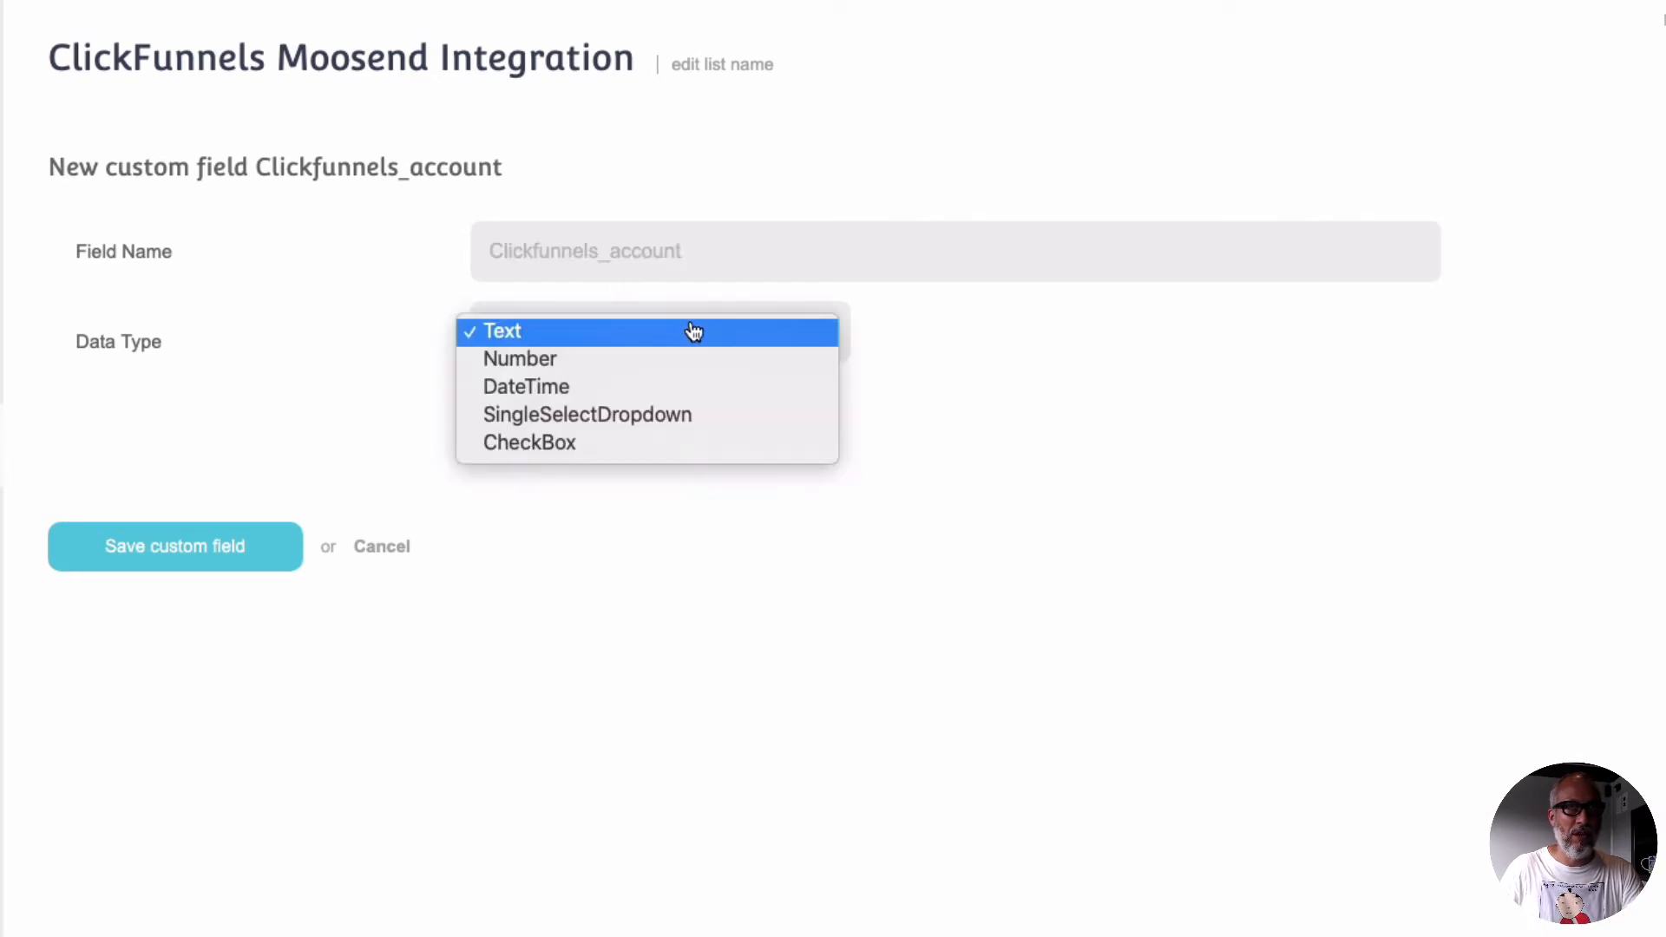
{"action": "left_click", "coordinate": [518, 333]}
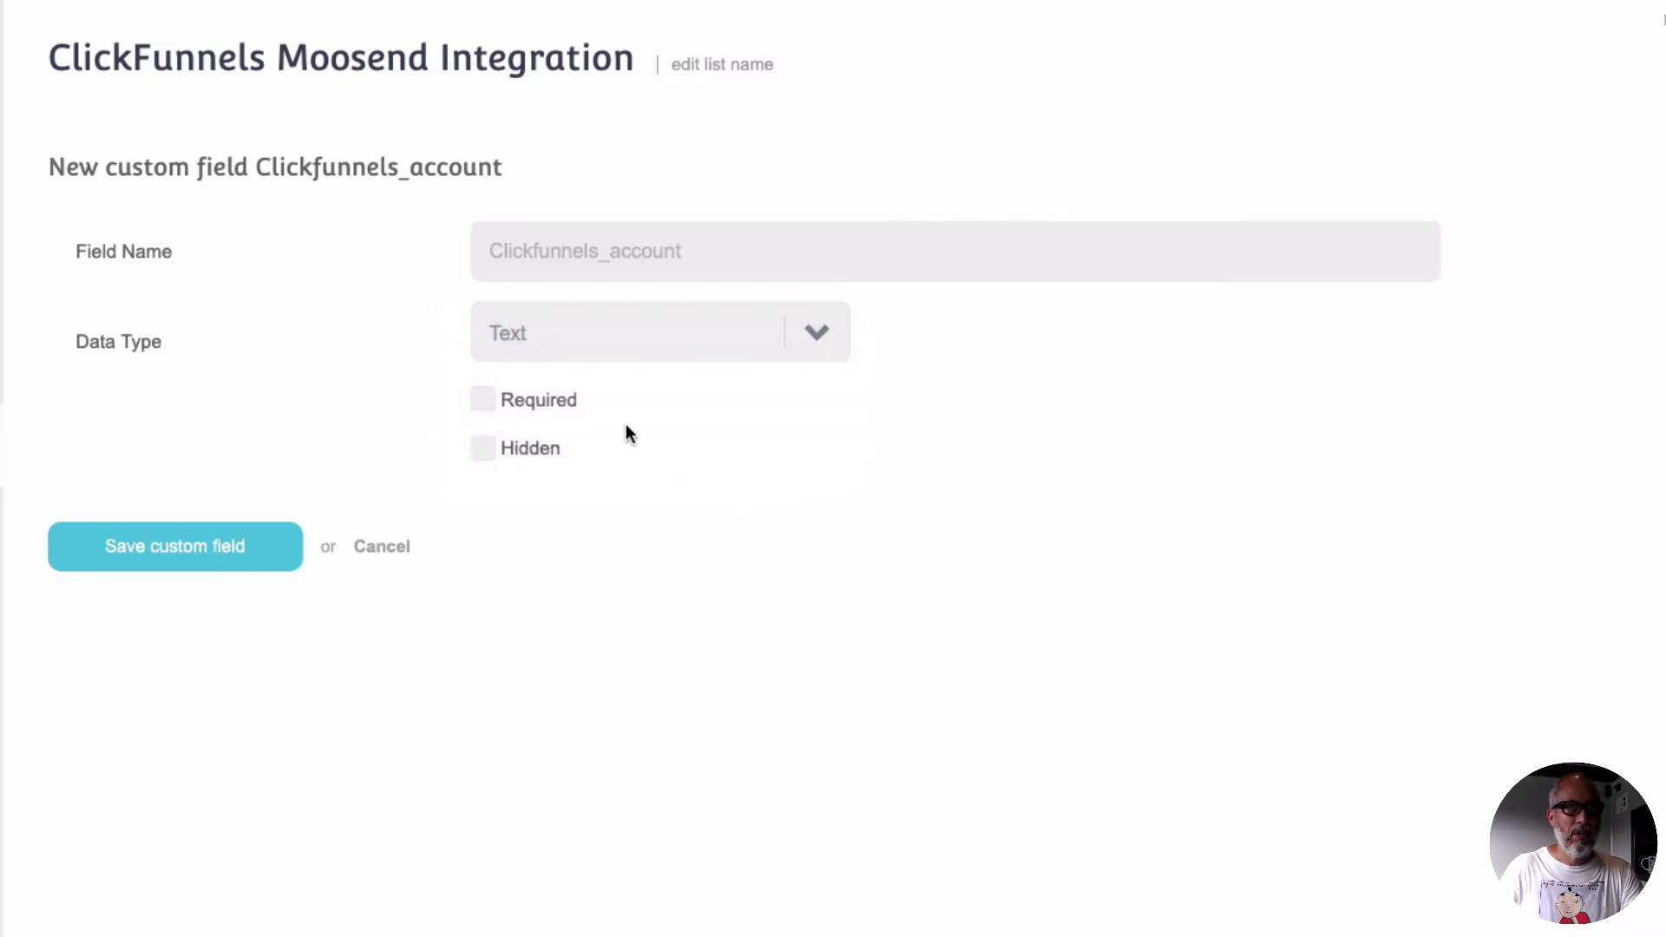
{"action": "left_click", "coordinate": [188, 556]}
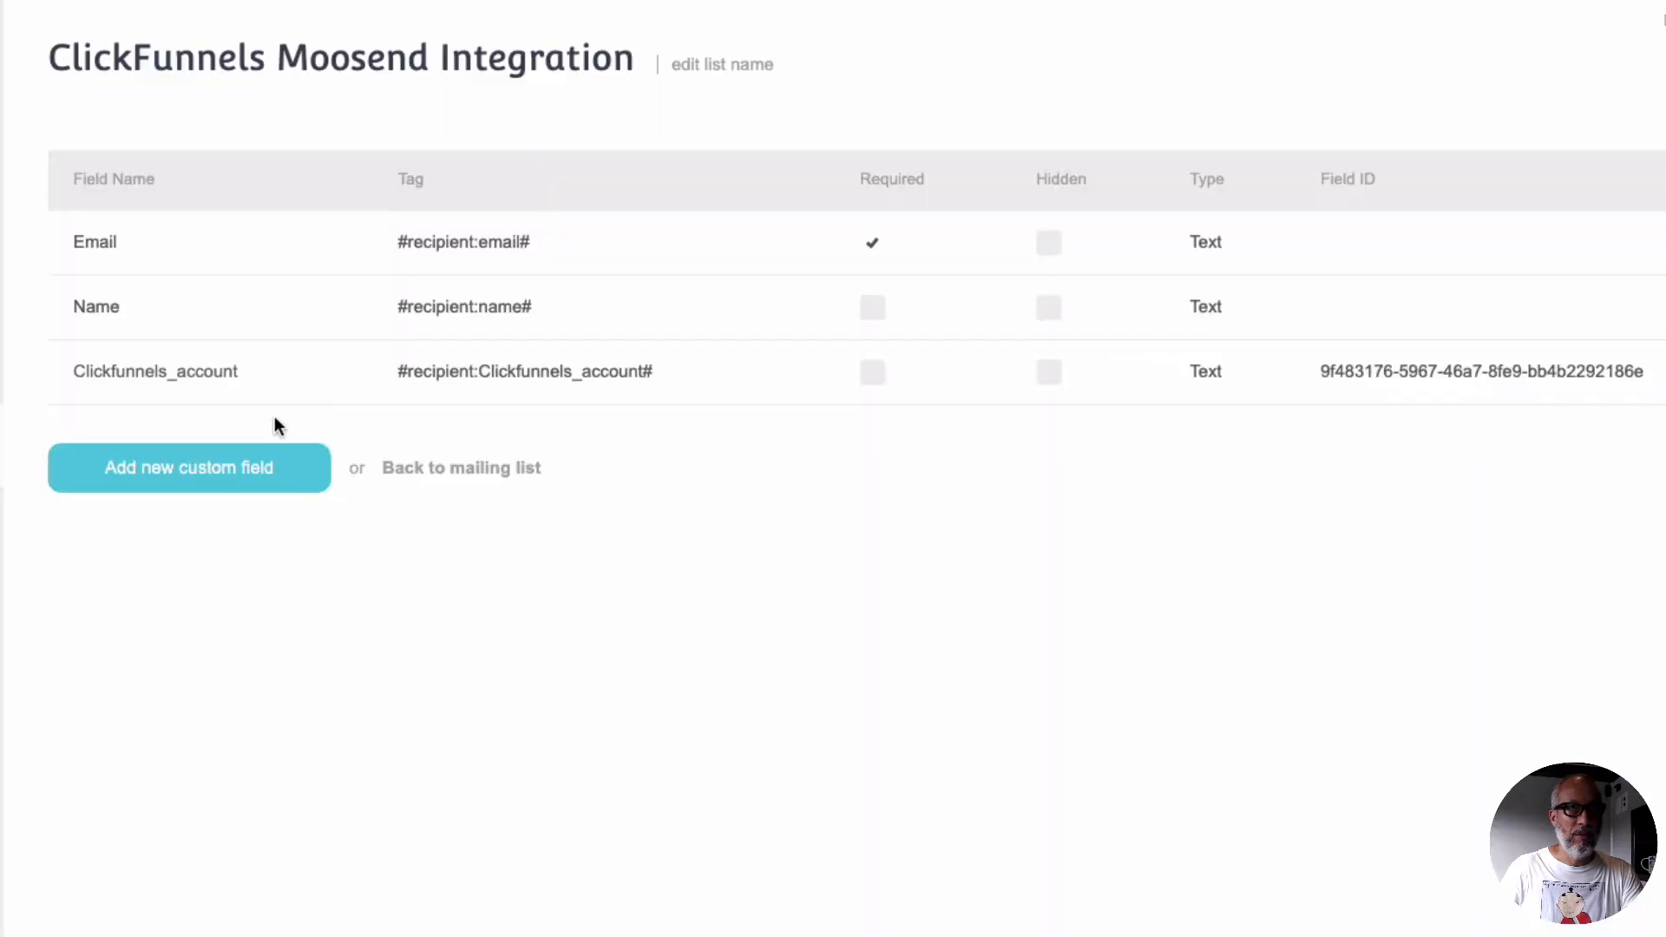
Step: Add a second custom field named Biggest_challenge to the mailing list and save it
{"action": "left_click", "coordinate": [187, 479]}
{"action": "left_click", "coordinate": [556, 250]}
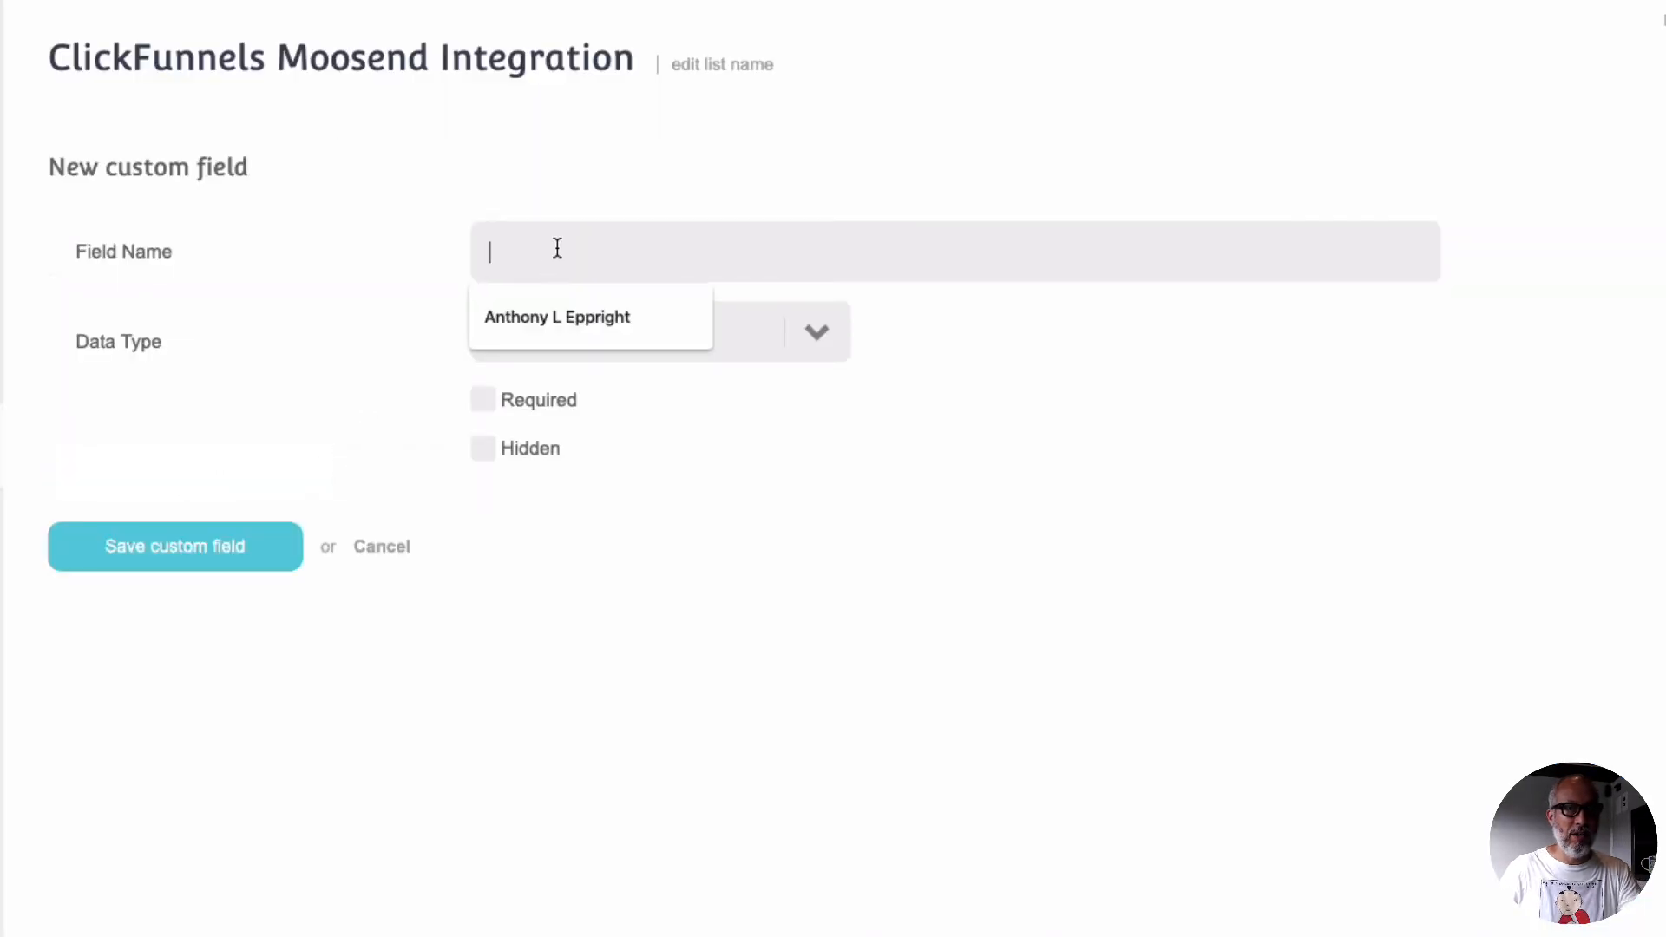
{"action": "type", "text": "Biggest"}
{"action": "key", "text": "BackSpace"}
{"action": "type", "text": "st_challenge"}
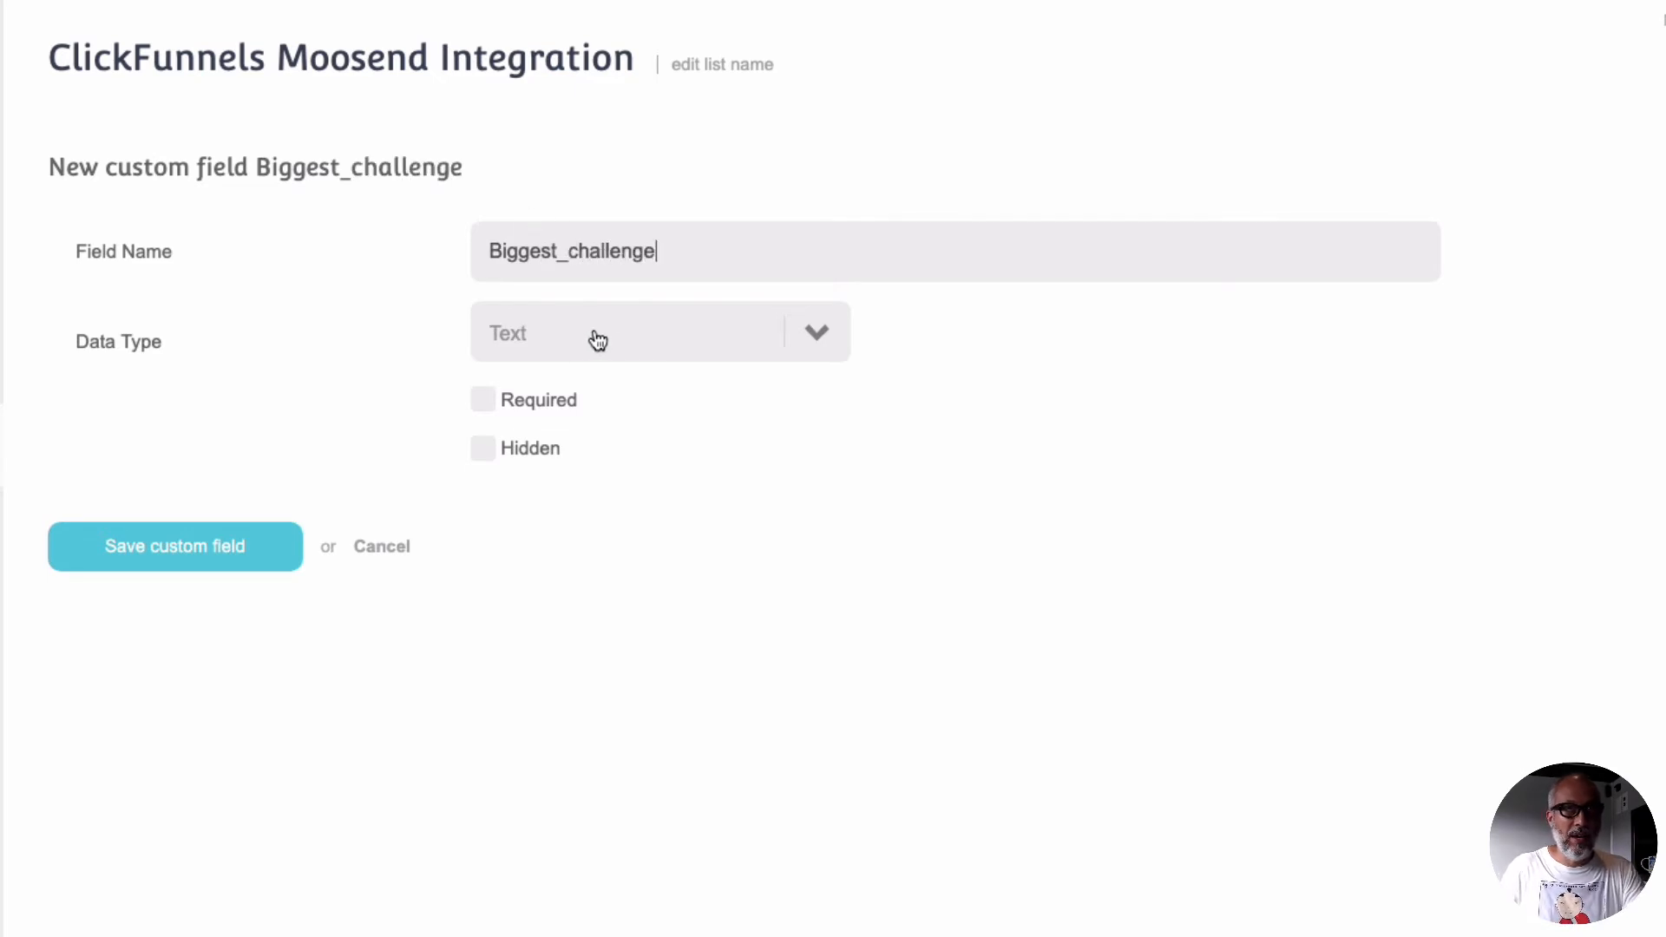
{"action": "left_click", "coordinate": [225, 557]}
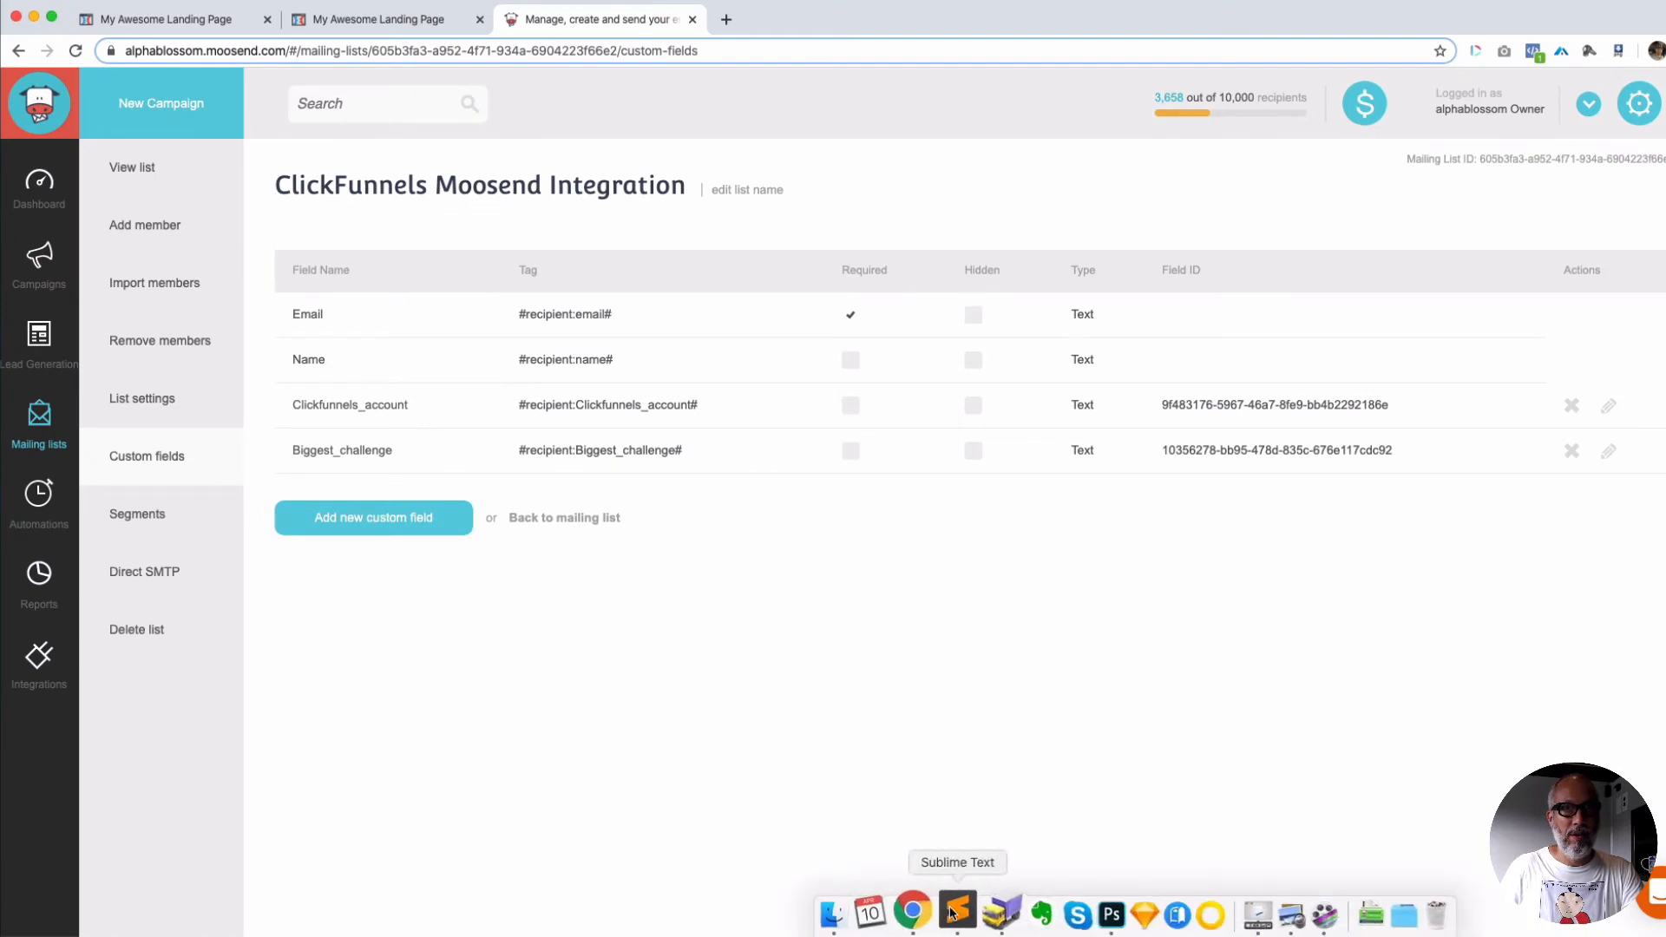
Step: In the Sublime Text form template, replace the list ID in the form action URL with the new mailing list's ID from Moosend
{"action": "left_click", "coordinate": [956, 911]}
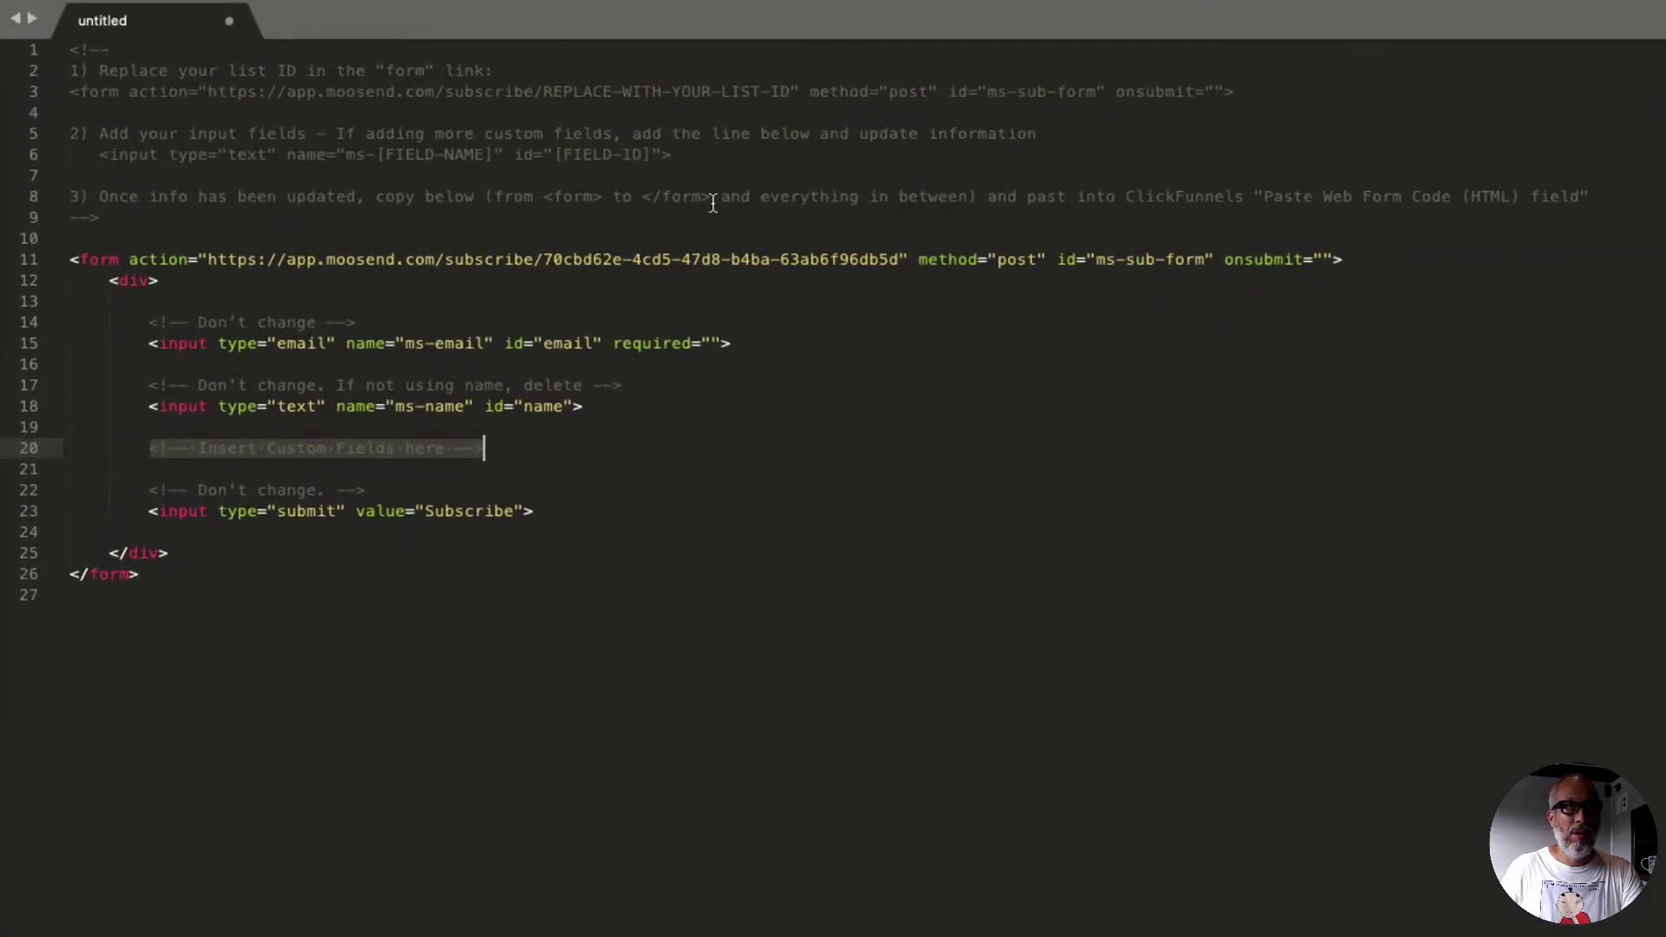
{"action": "left_click_drag", "start_coordinate": [69, 50], "coordinate": [148, 577]}
{"action": "left_click", "coordinate": [423, 751]}
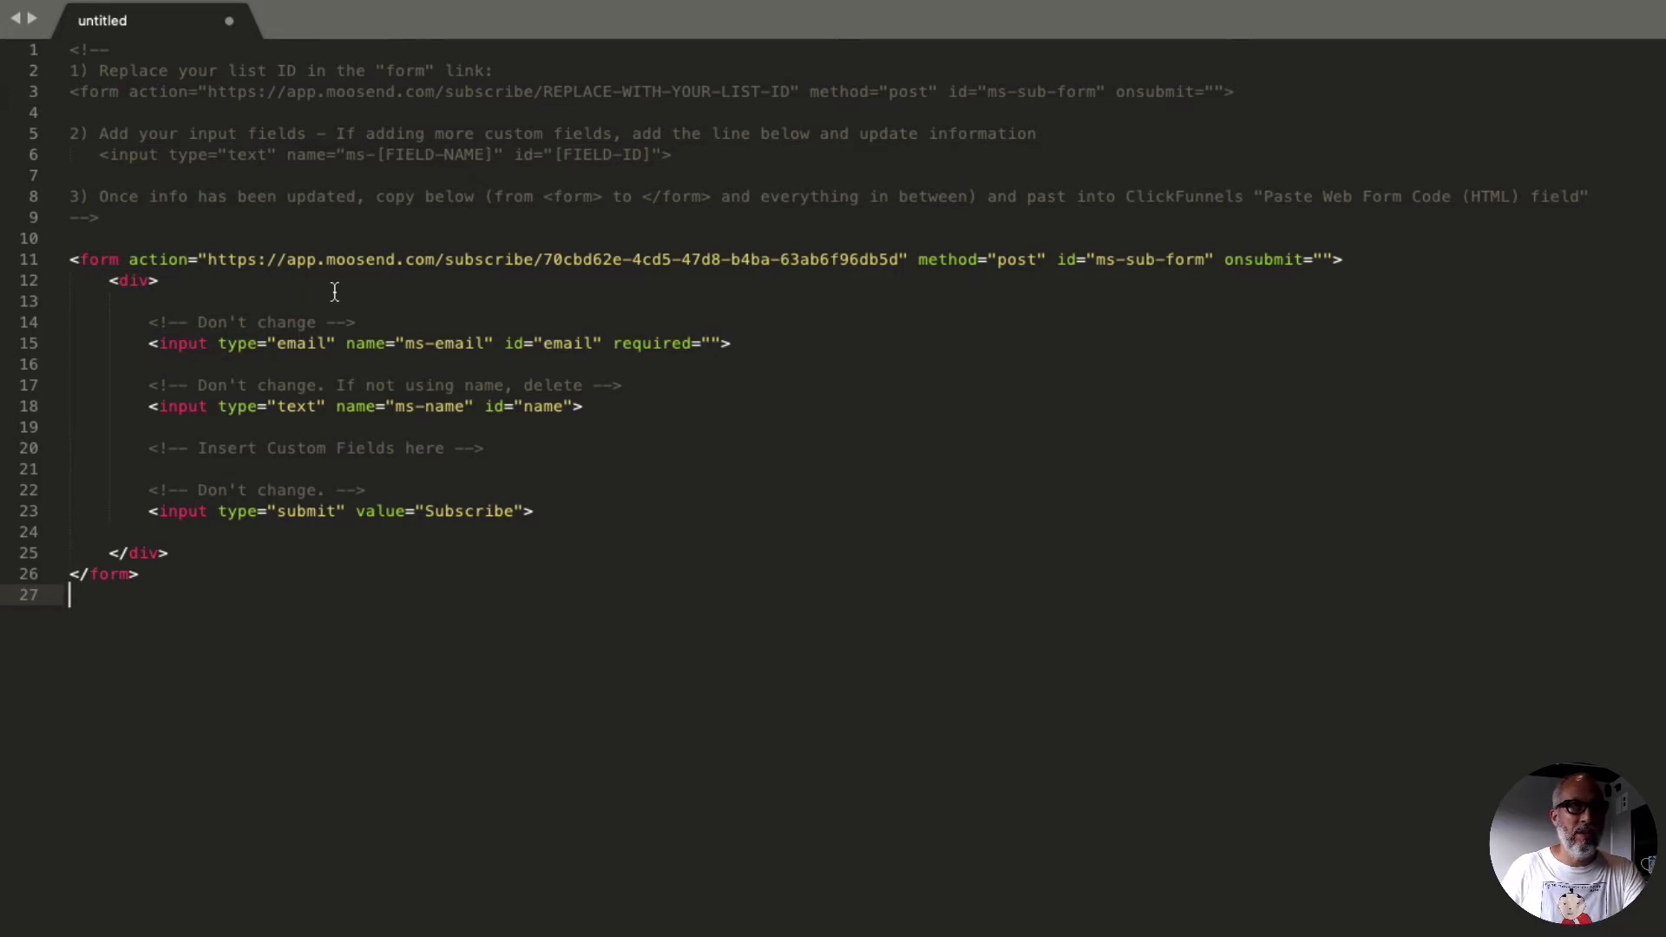
{"action": "left_click_drag", "start_coordinate": [543, 260], "coordinate": [900, 261]}
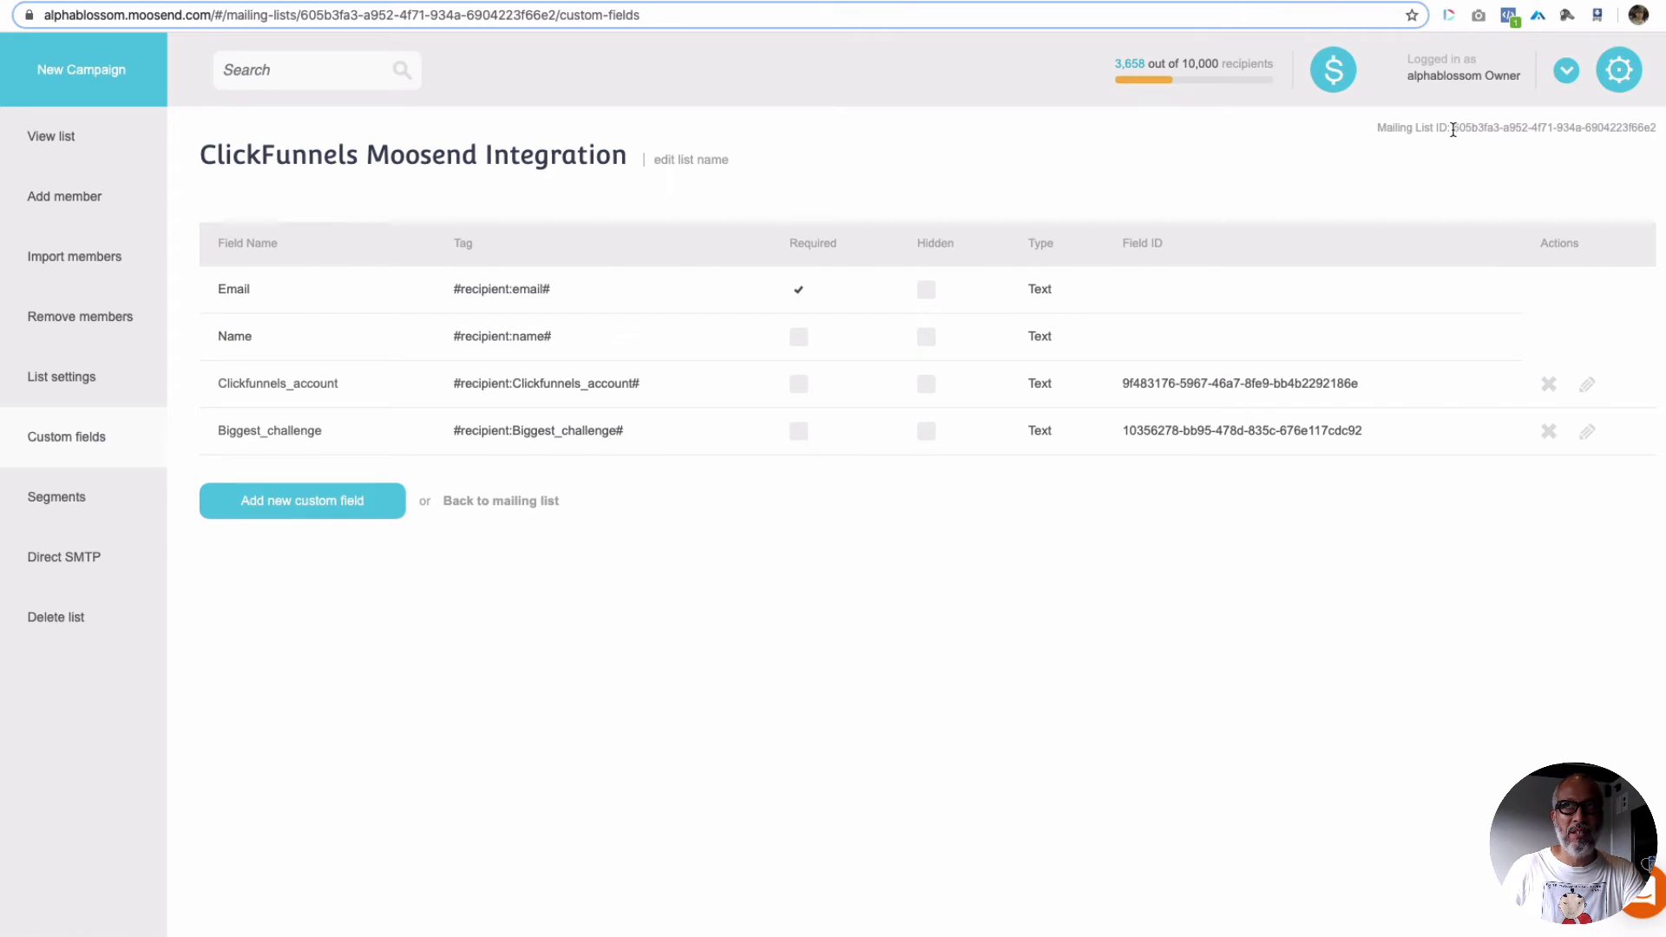
{"action": "left_click_drag", "start_coordinate": [1454, 129], "coordinate": [1649, 128]}
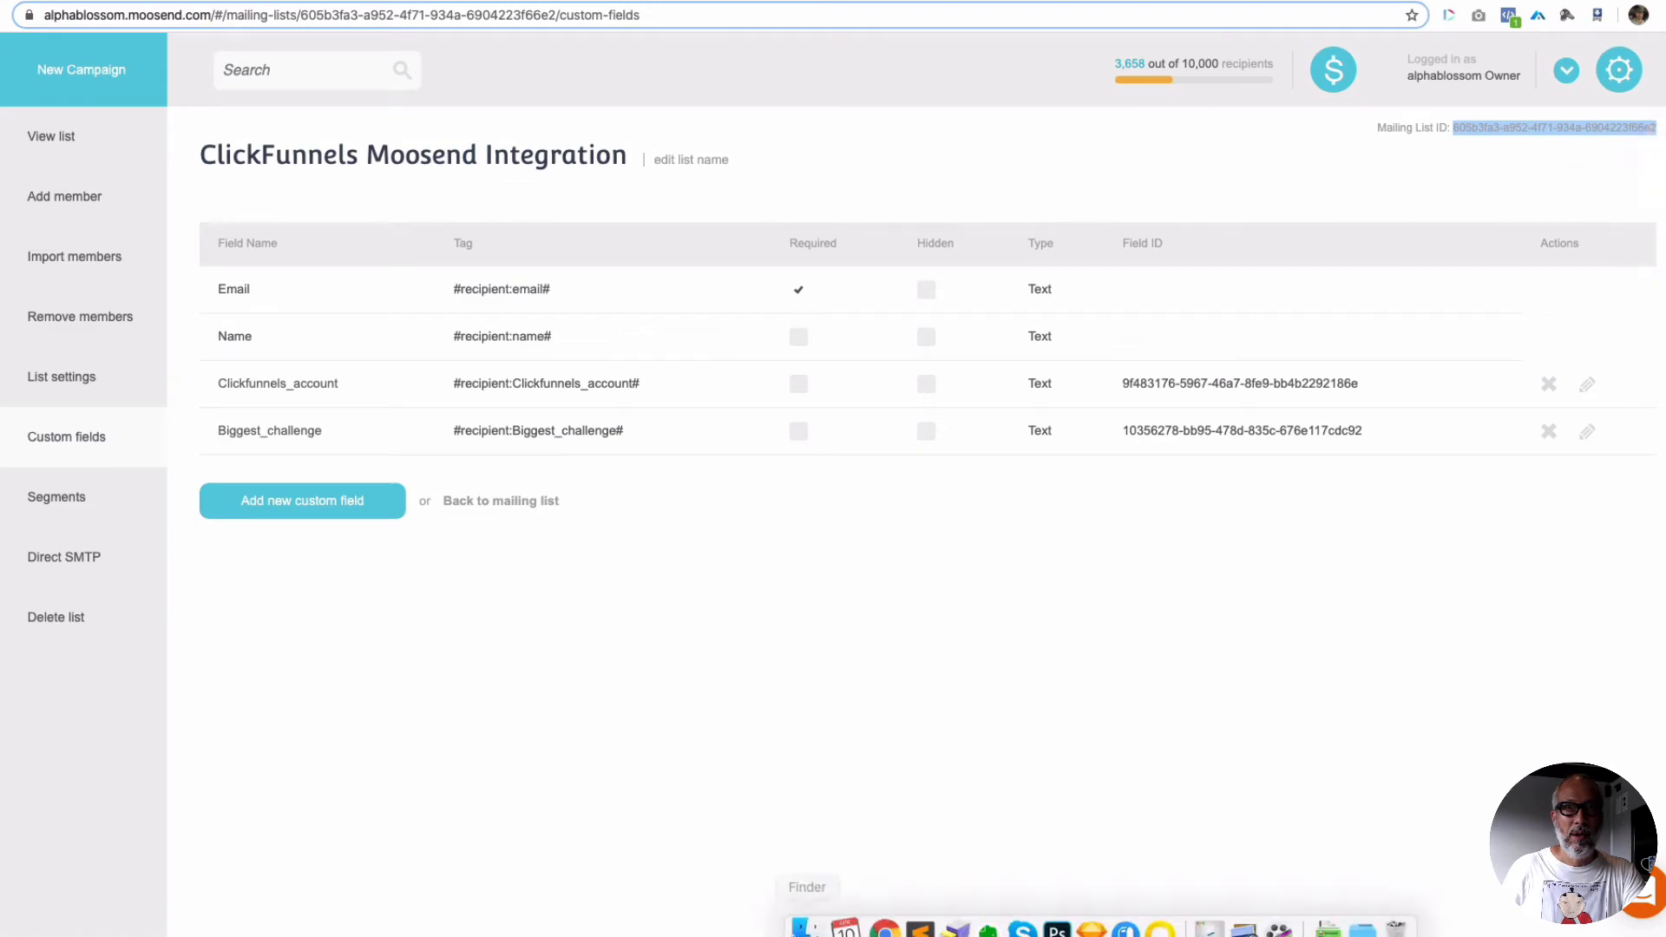
{"action": "left_click", "coordinate": [908, 907]}
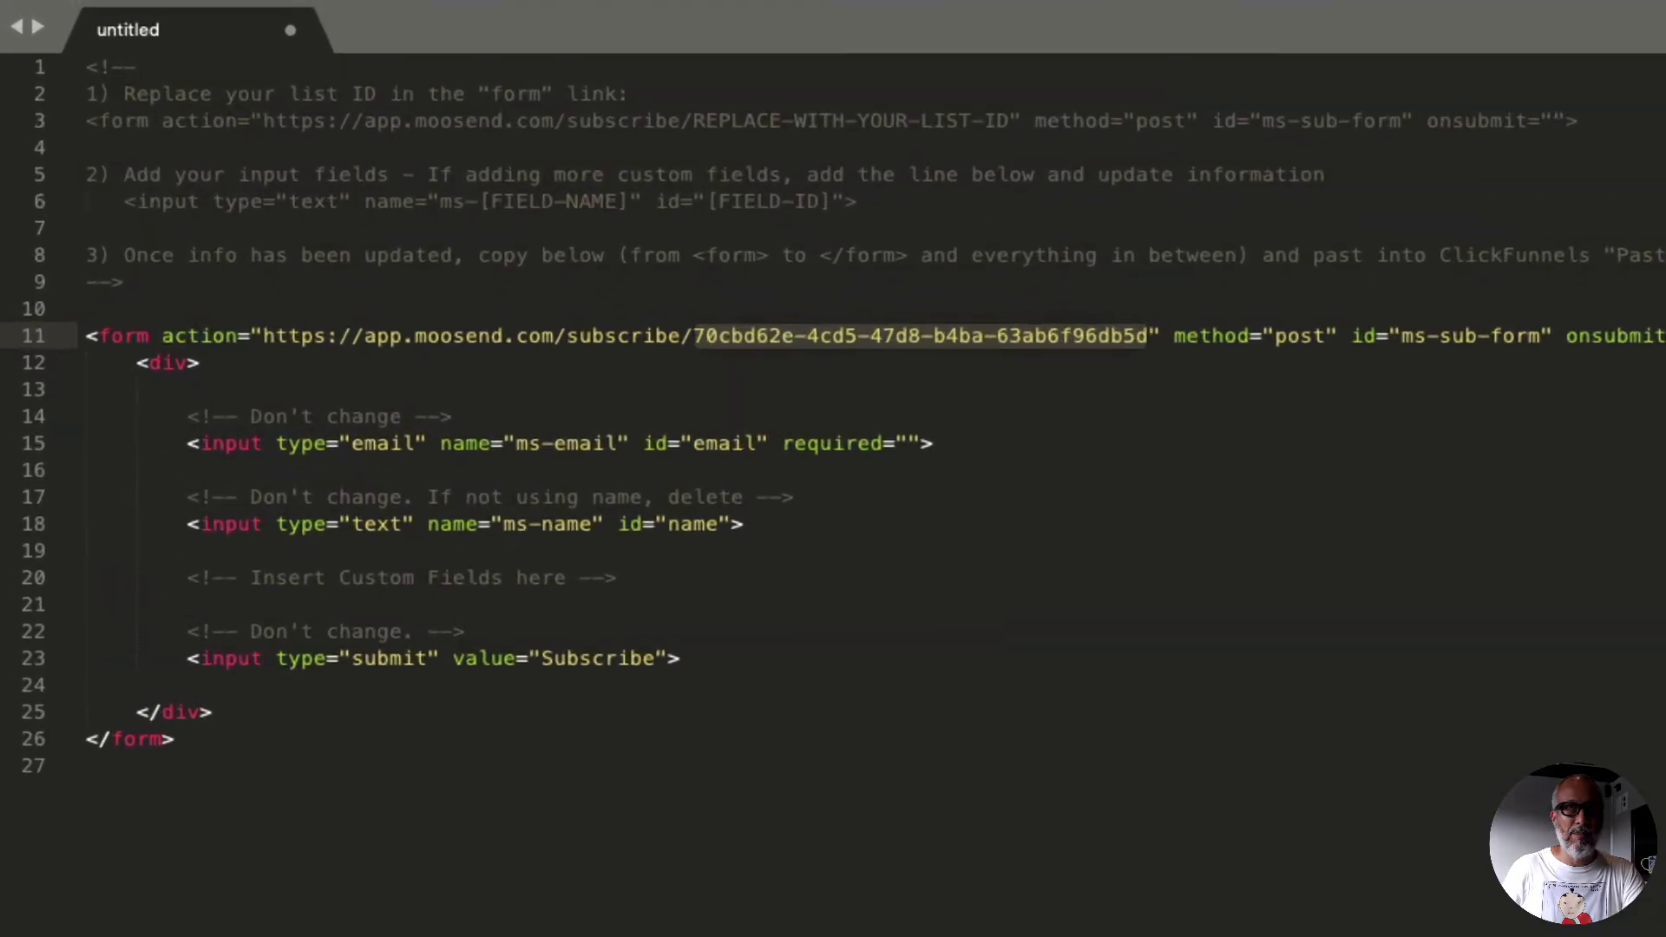
{"action": "left_click", "coordinate": [815, 272]}
{"action": "left_click_drag", "start_coordinate": [691, 338], "coordinate": [1146, 337]}
{"action": "type", "text": "605b3fa3-a952-4f71-934a-6904223f66e2"}
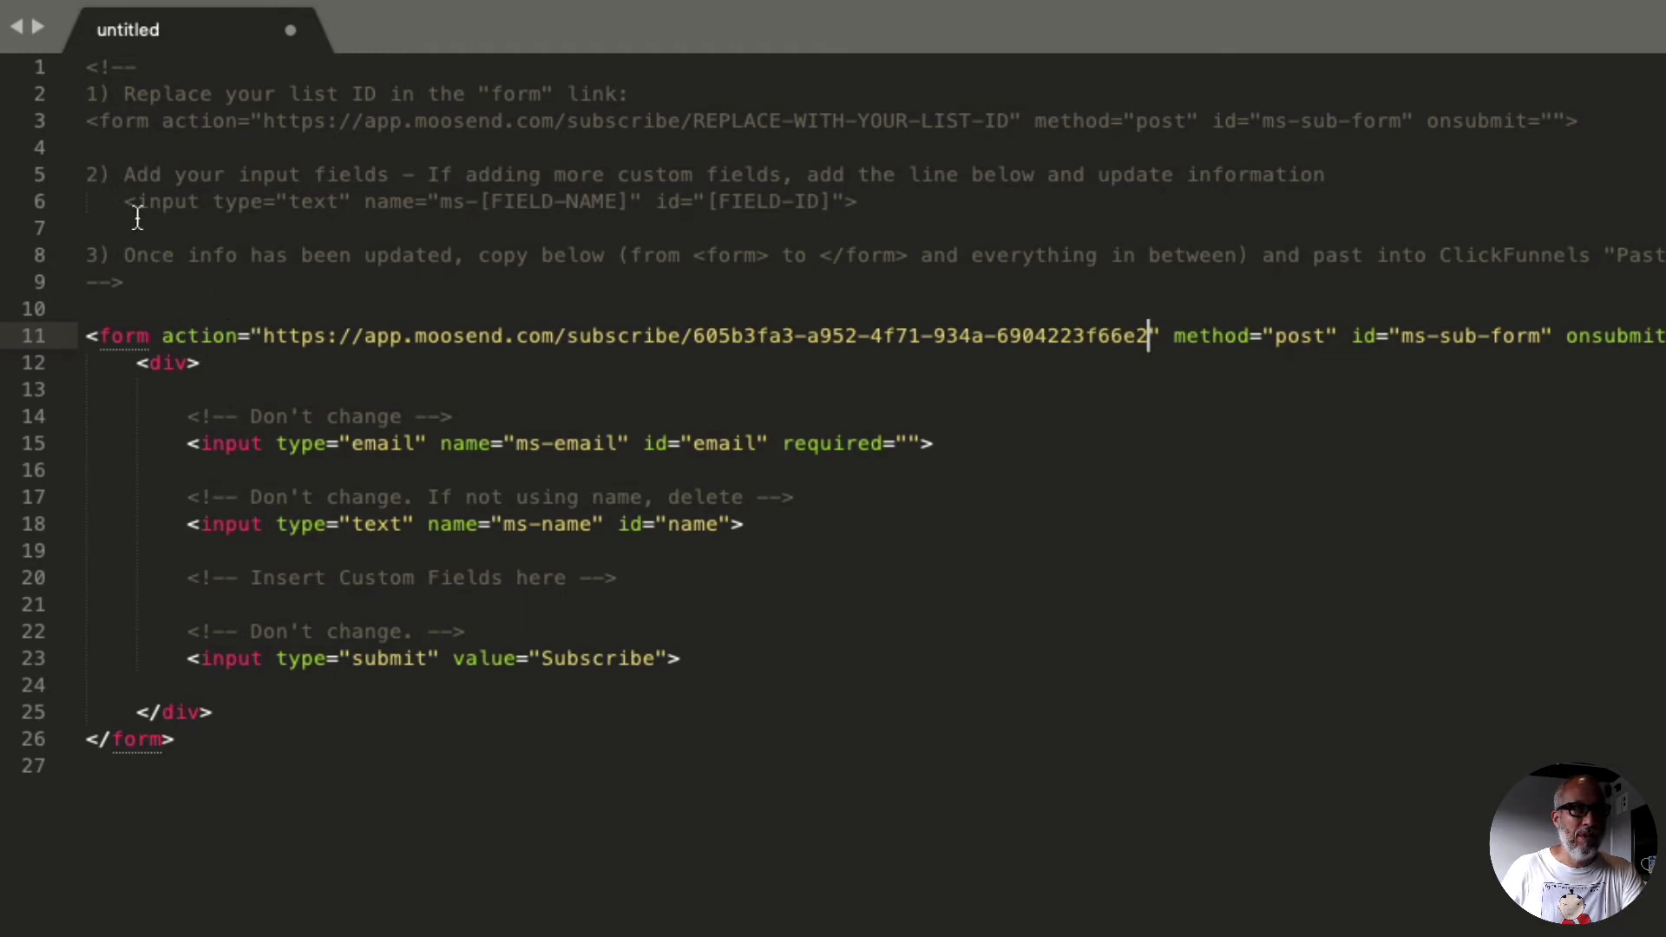
Step: Insert two copies of the template's custom field input line under the "Insert Custom Fields here" comment, with a blank line after them
{"action": "left_click_drag", "start_coordinate": [132, 201], "coordinate": [856, 202]}
{"action": "key", "text": "super+c"}
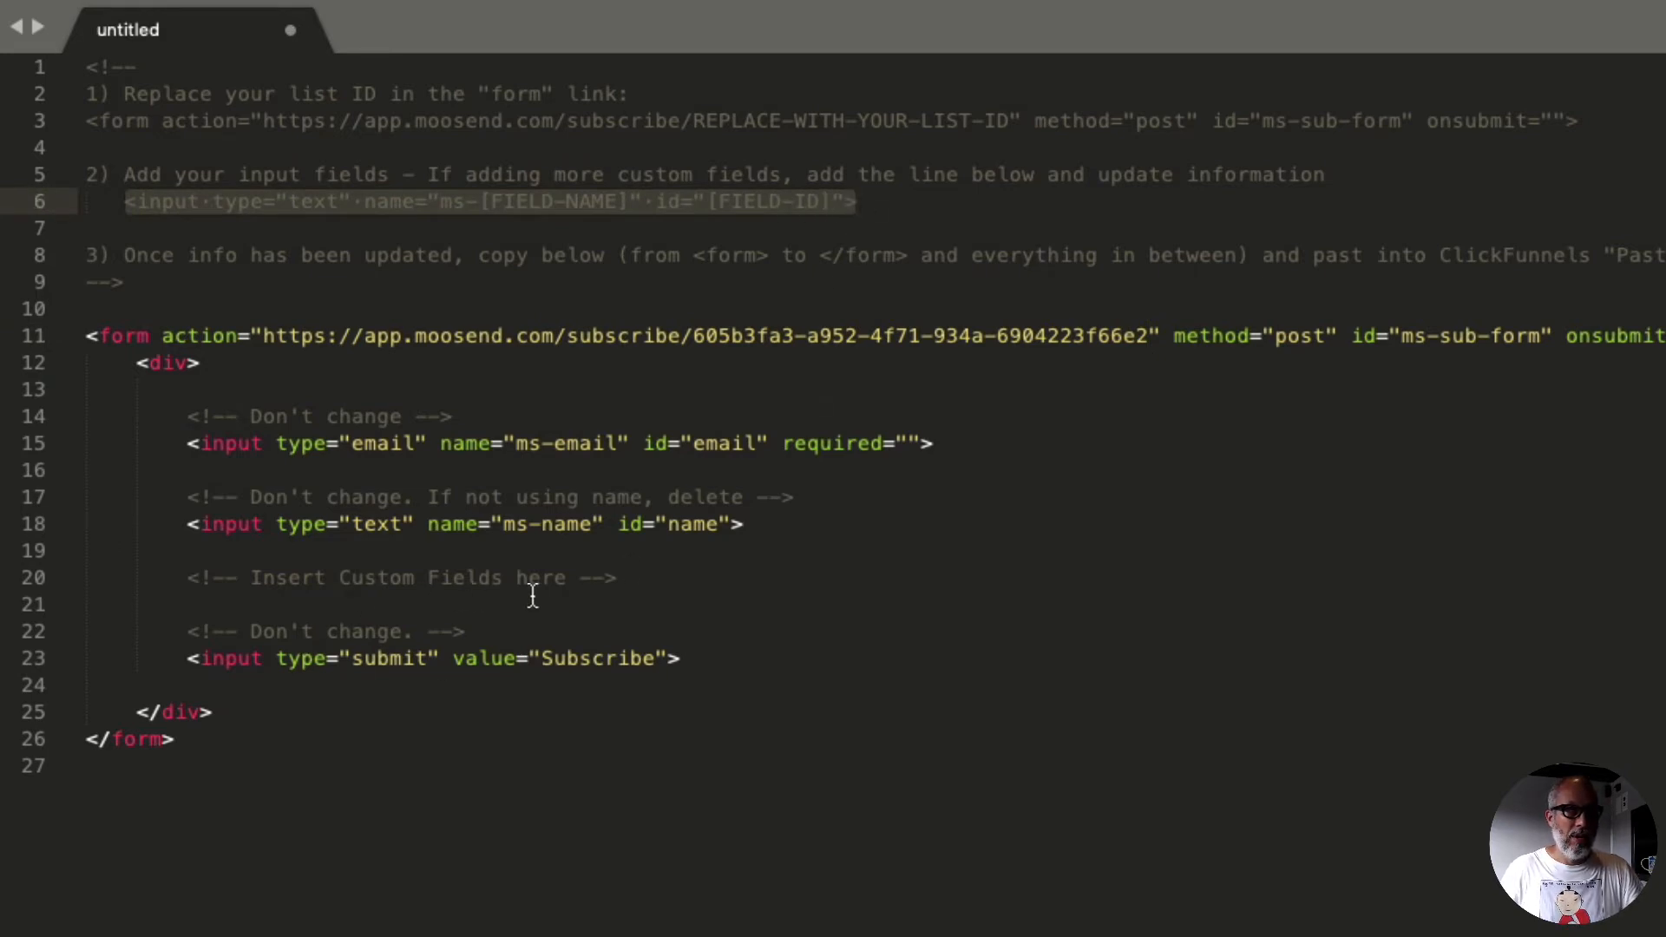
{"action": "left_click", "coordinate": [211, 605]}
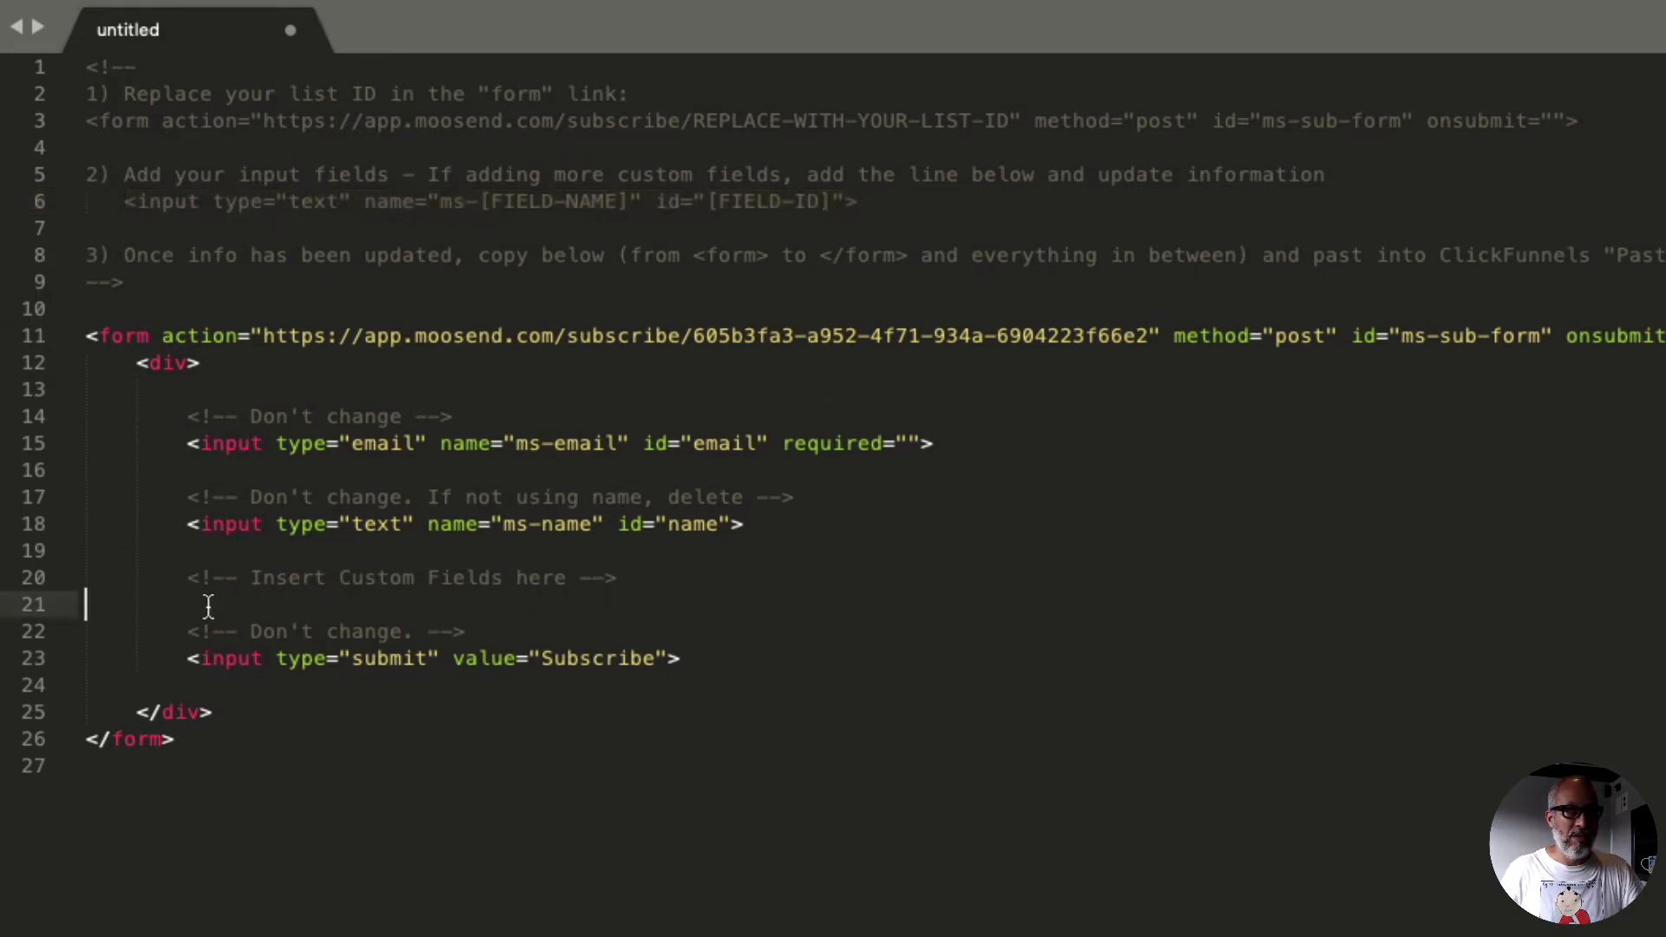
{"action": "key", "text": "Tab"}
{"action": "key", "text": "Tab"}
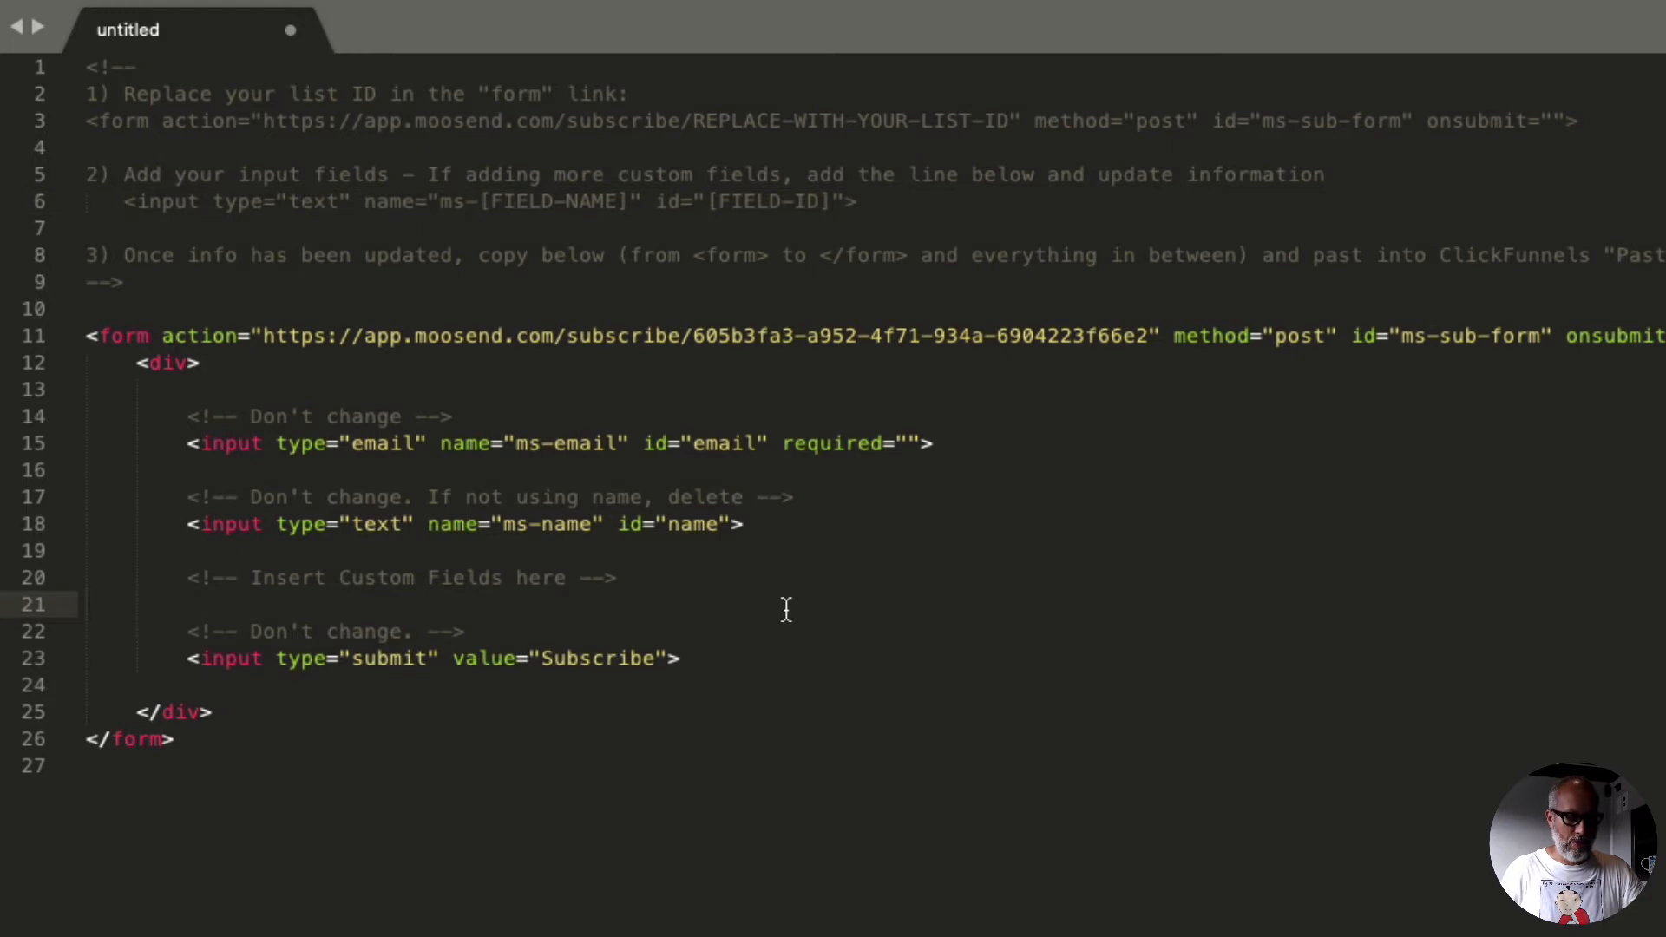
{"action": "key", "text": "super+v"}
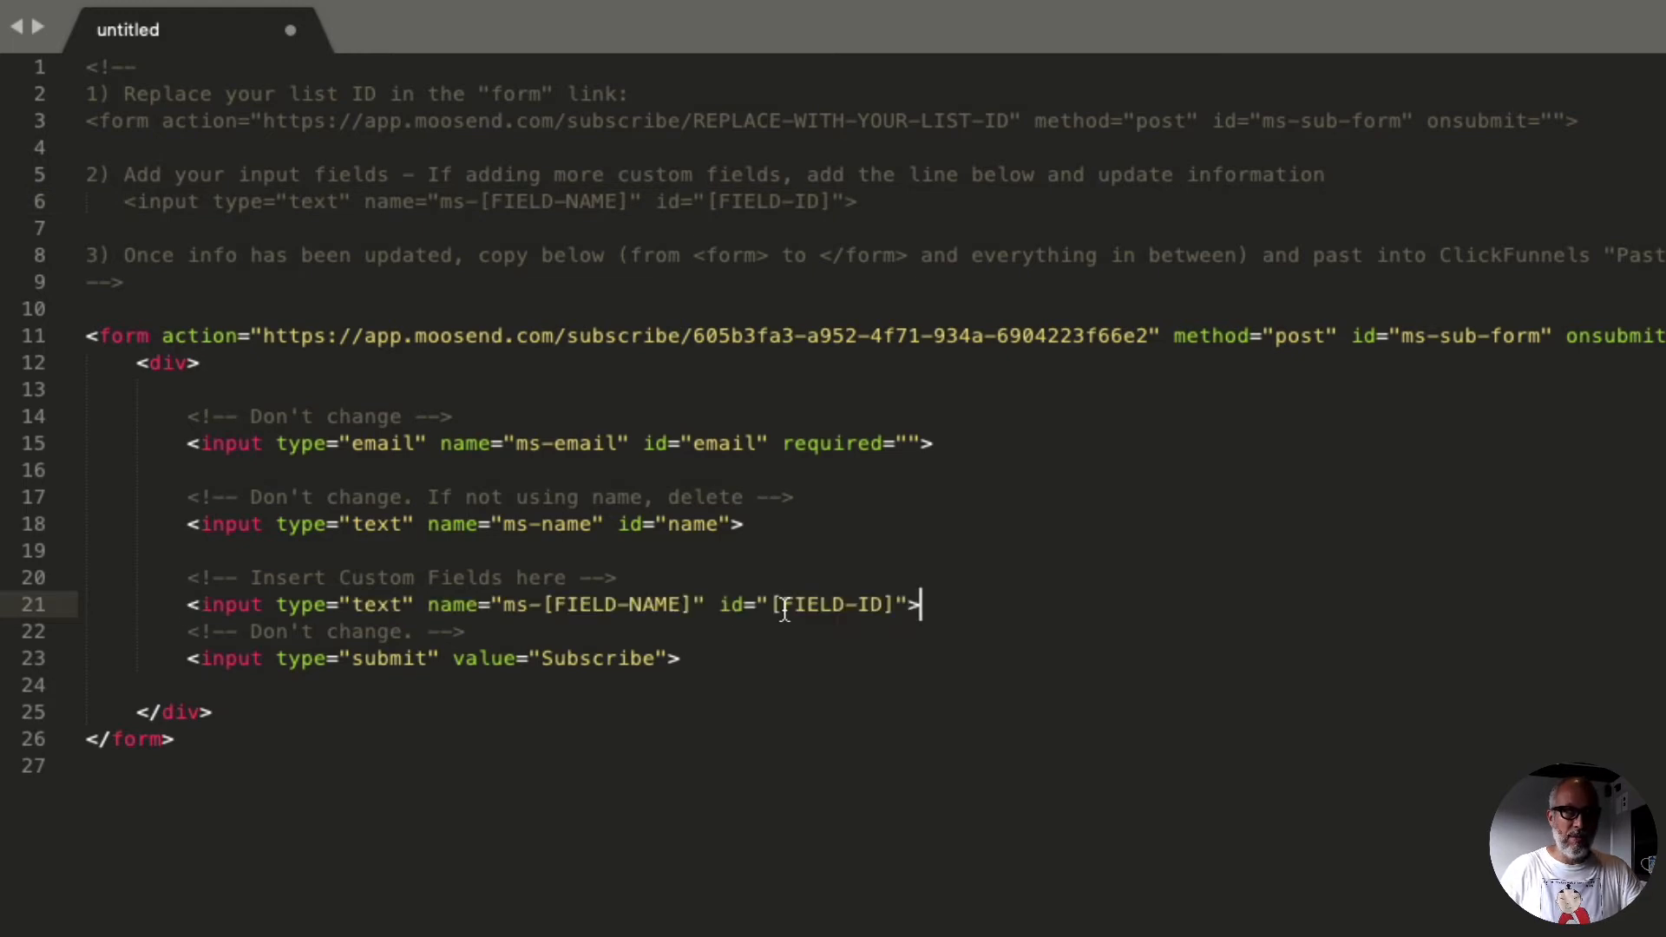
{"action": "key", "text": "Return"}
{"action": "key", "text": "cmd+v"}
{"action": "key", "text": "Return"}
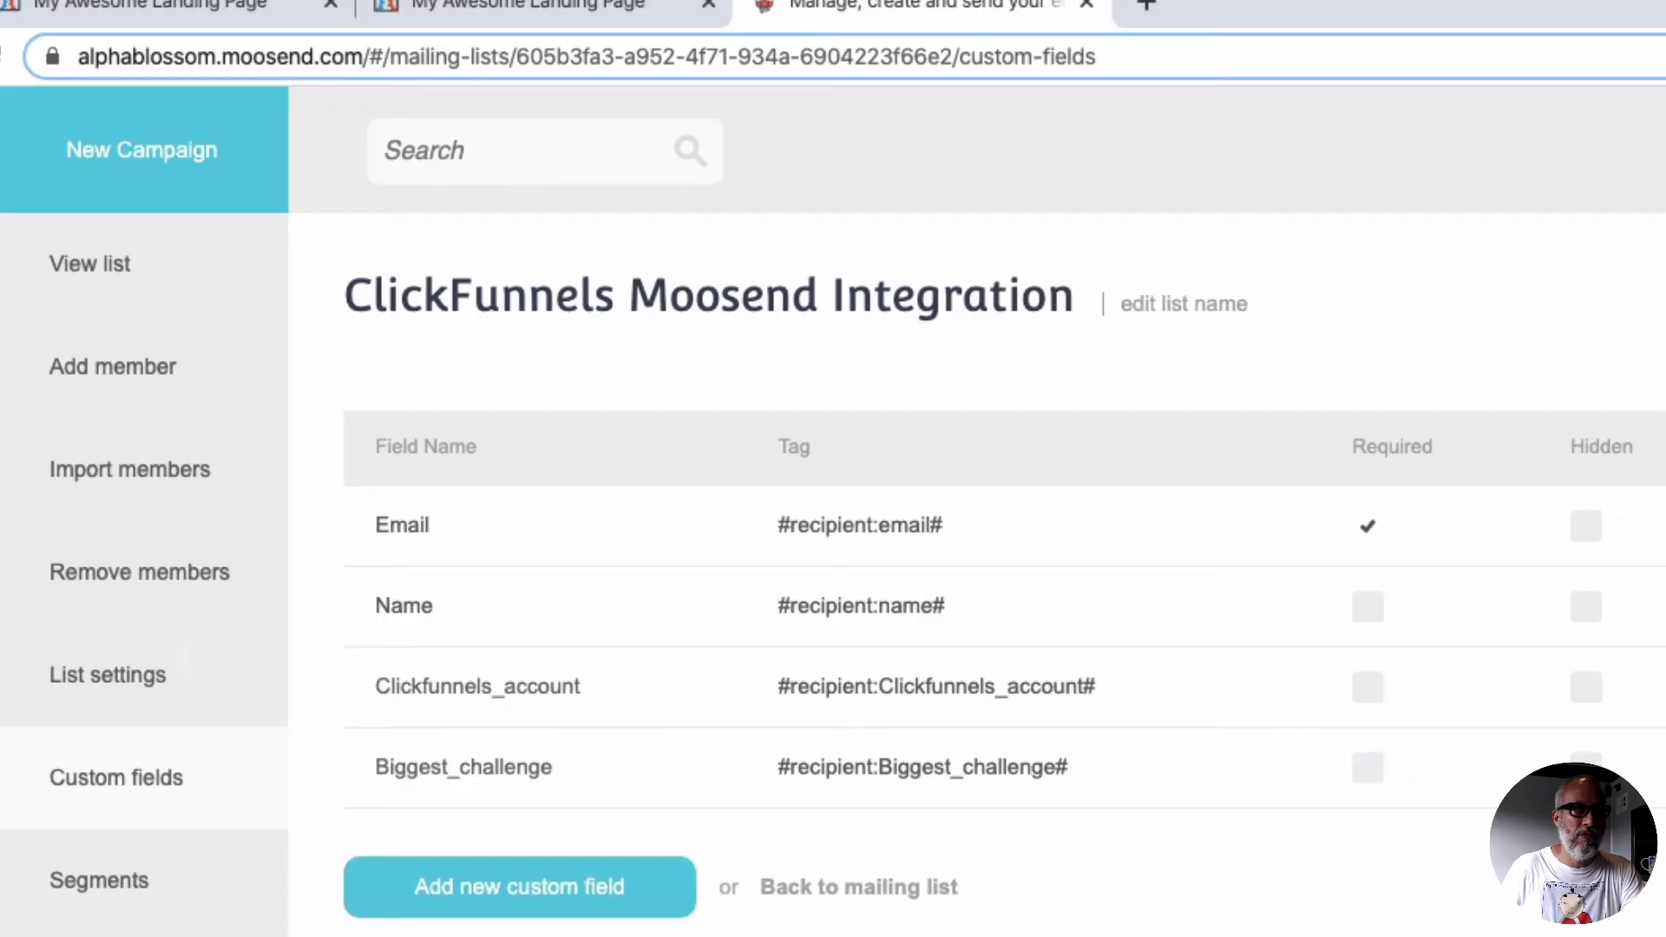
Step: Replace the [FIELD-NAME] placeholder in the first custom input line with Clickfunnels_account, copied from Moosend's custom fields
{"action": "right_click", "coordinate": [452, 697]}
{"action": "left_click", "coordinate": [536, 888]}
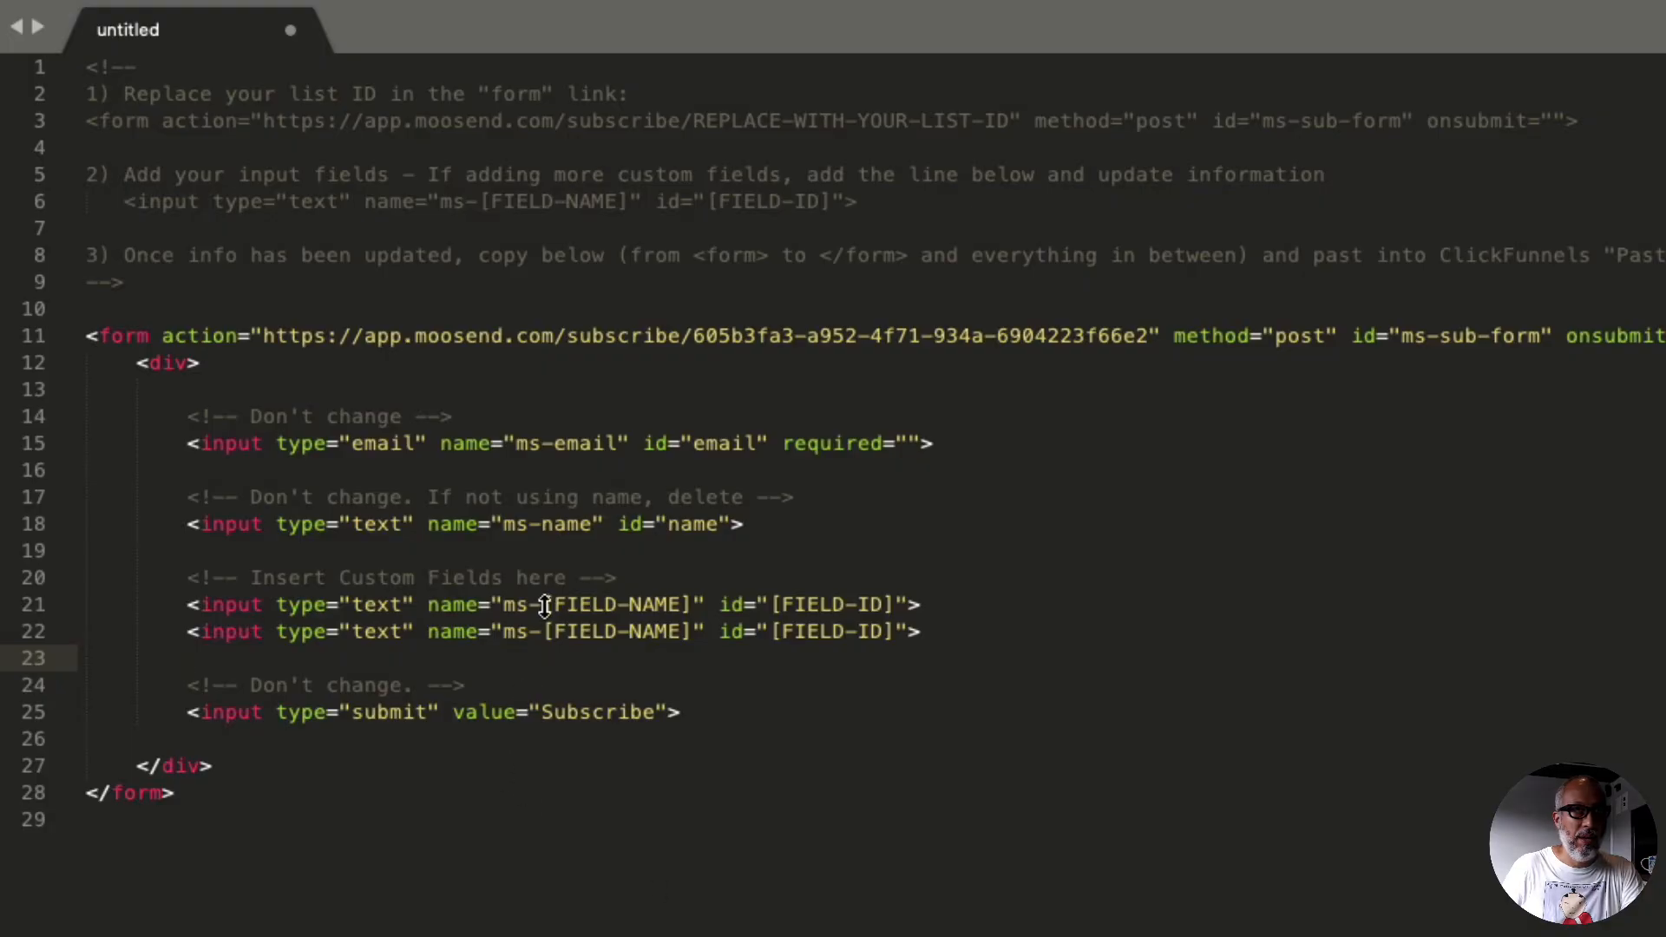
{"action": "left_click", "coordinate": [544, 605]}
{"action": "left_click_drag", "start_coordinate": [544, 605], "coordinate": [691, 605]}
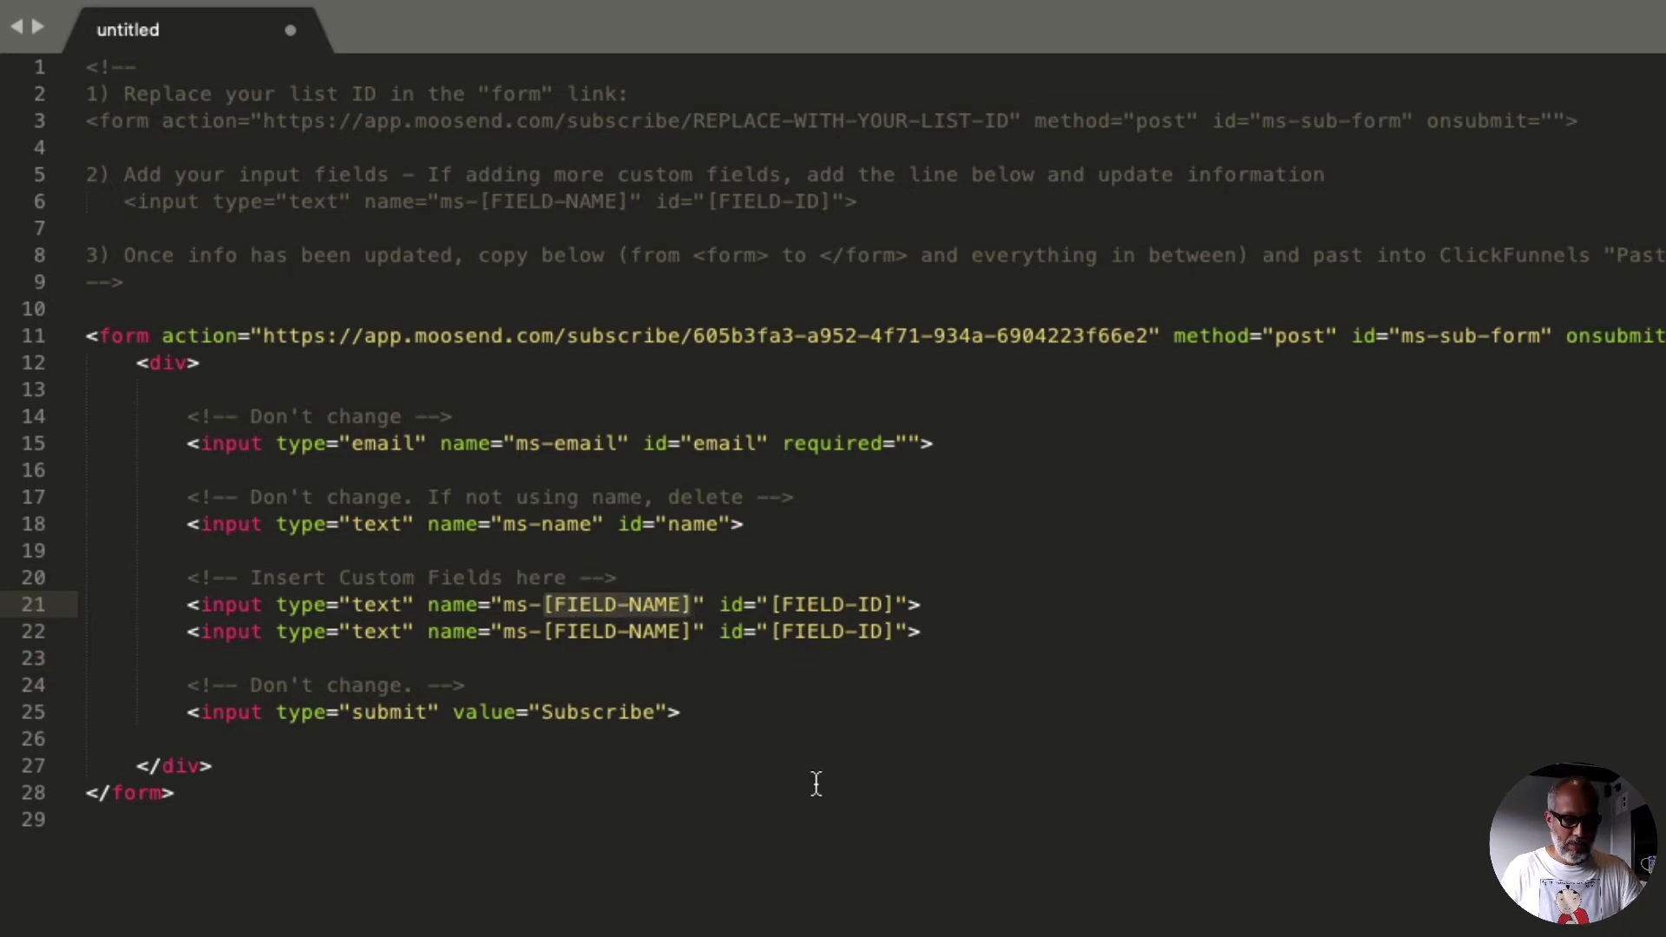
{"action": "key", "text": "super+v"}
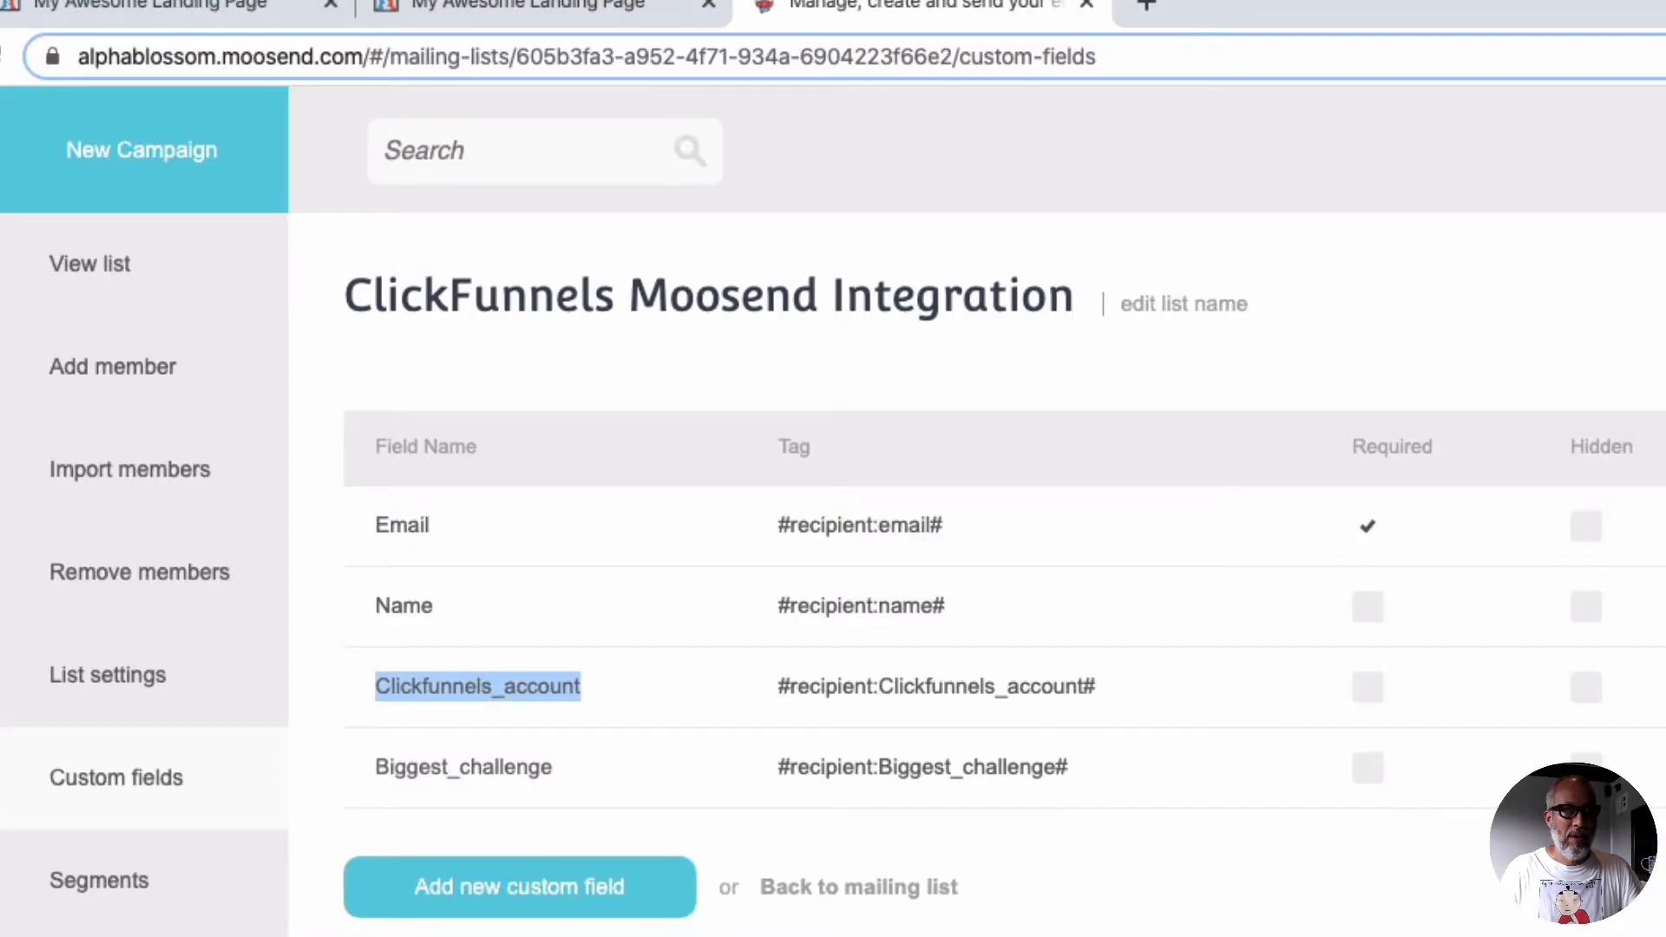
Step: Replace the [FIELD-NAME] placeholder in the second custom input line with Biggest_challenge, copied from Moosend's custom fields
{"action": "right_click", "coordinate": [479, 767]}
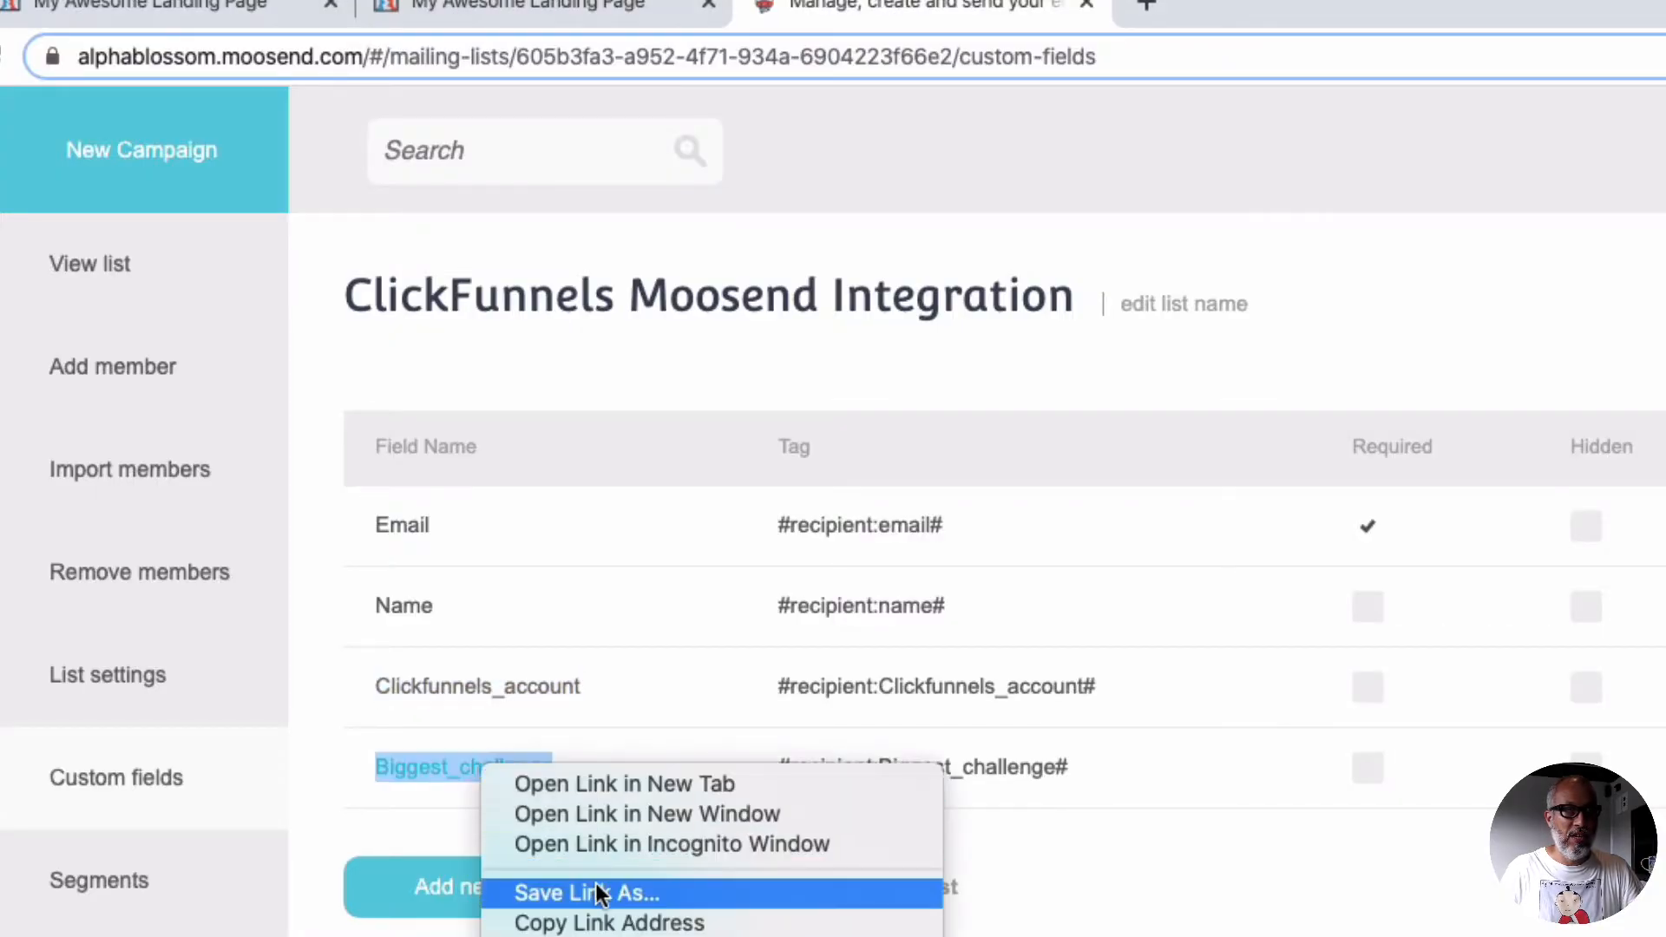
{"action": "left_click", "coordinate": [539, 936]}
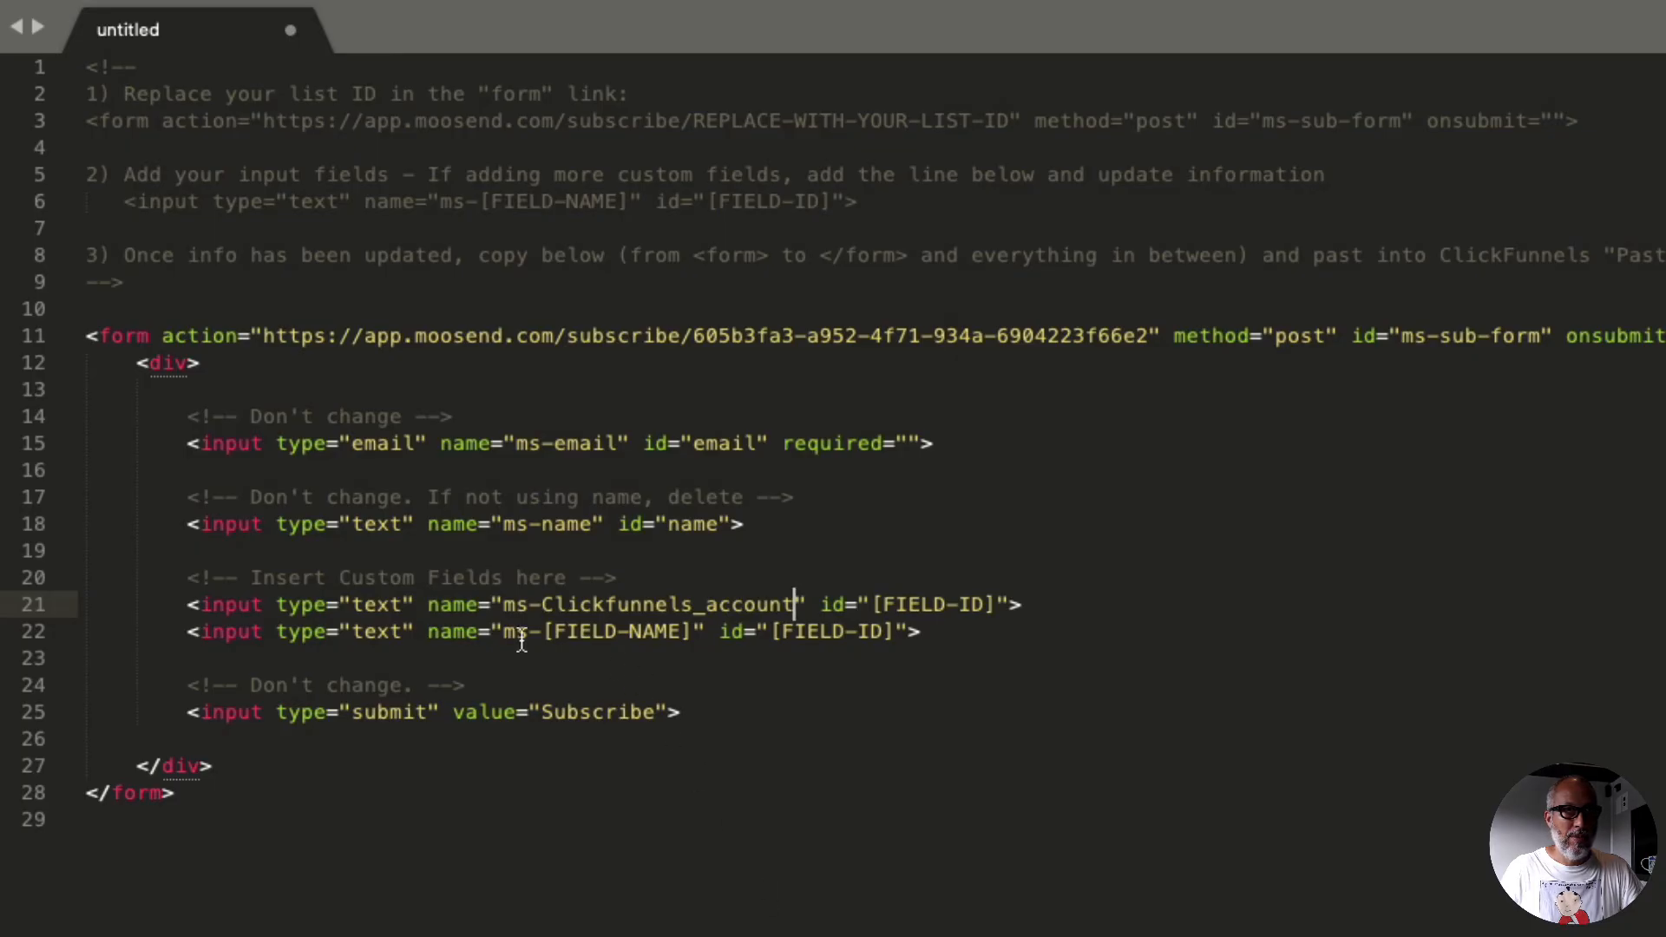
{"action": "left_click_drag", "start_coordinate": [544, 632], "coordinate": [696, 633]}
{"action": "key", "text": "super+v"}
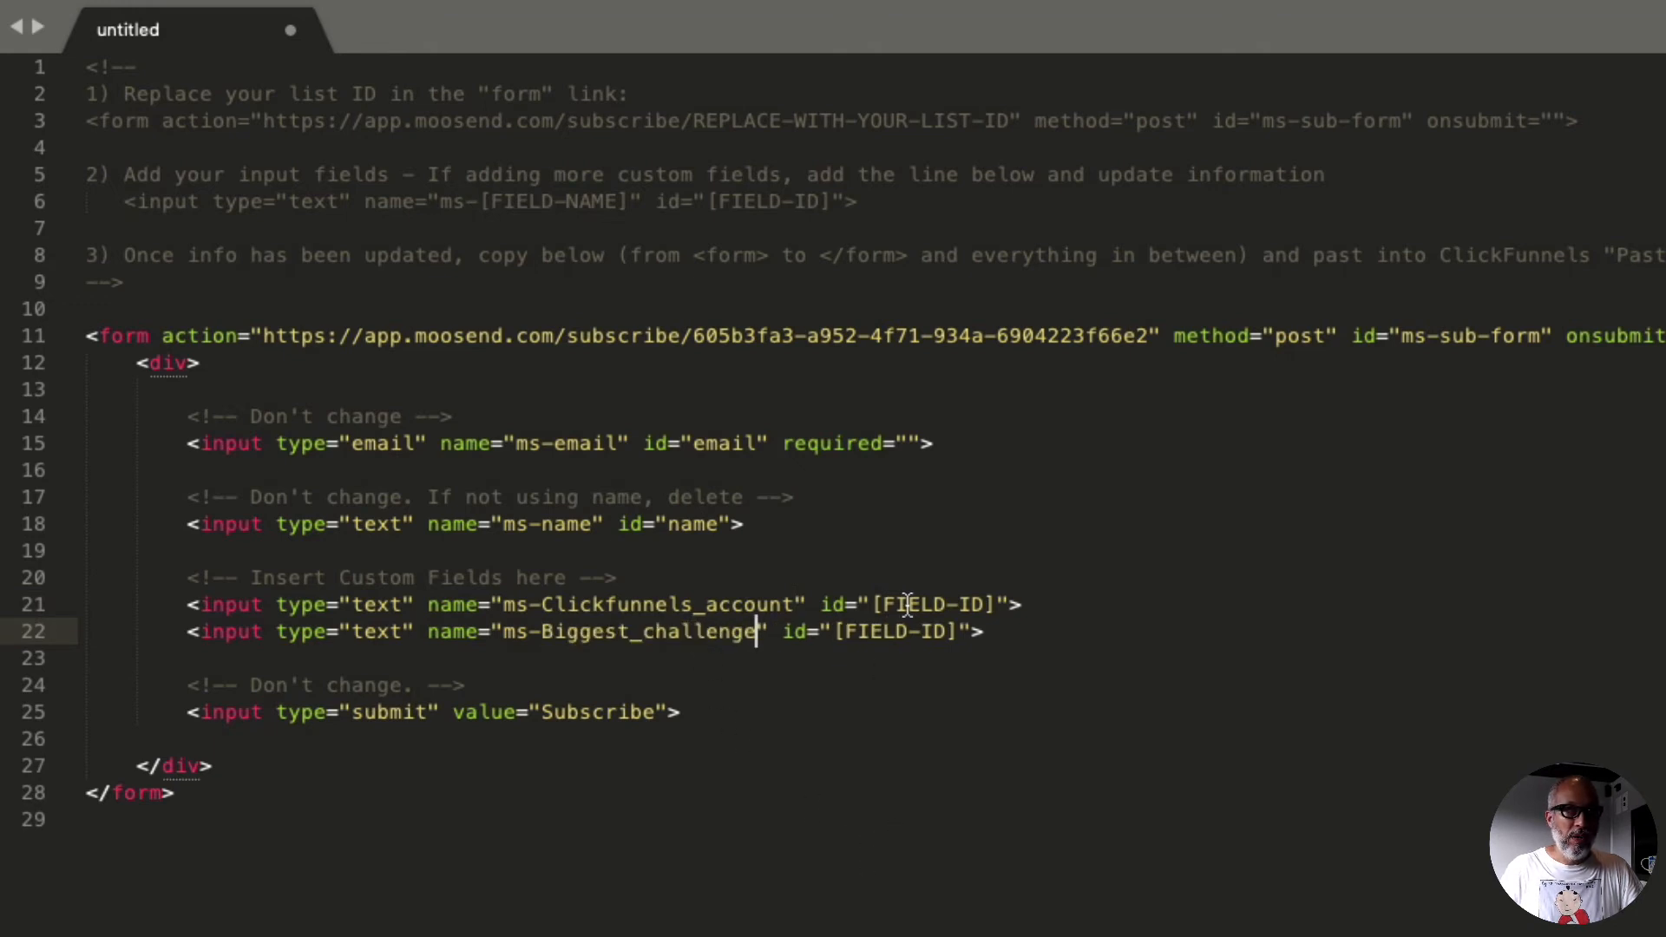
Step: Replace the [FIELD-ID] placeholder in the Clickfunnels_account input line with that custom field's ID copied from Moosend
{"action": "key", "text": "super+Tab"}
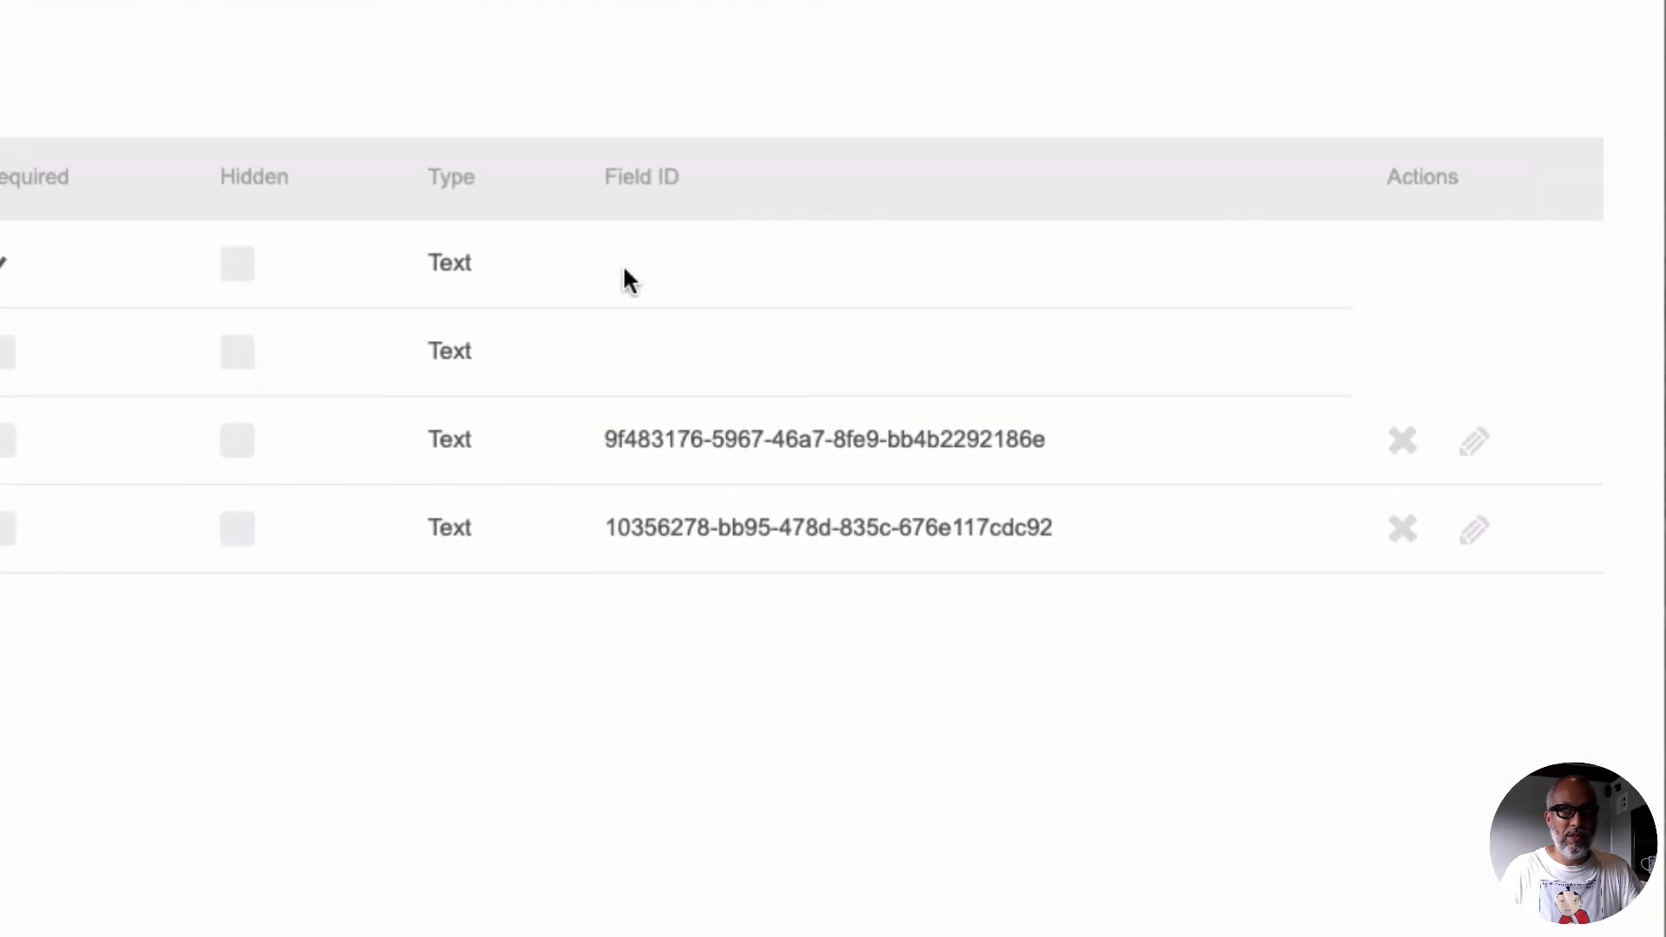
{"action": "left_click_drag", "start_coordinate": [601, 440], "coordinate": [1043, 444]}
{"action": "right_click", "coordinate": [1029, 439]}
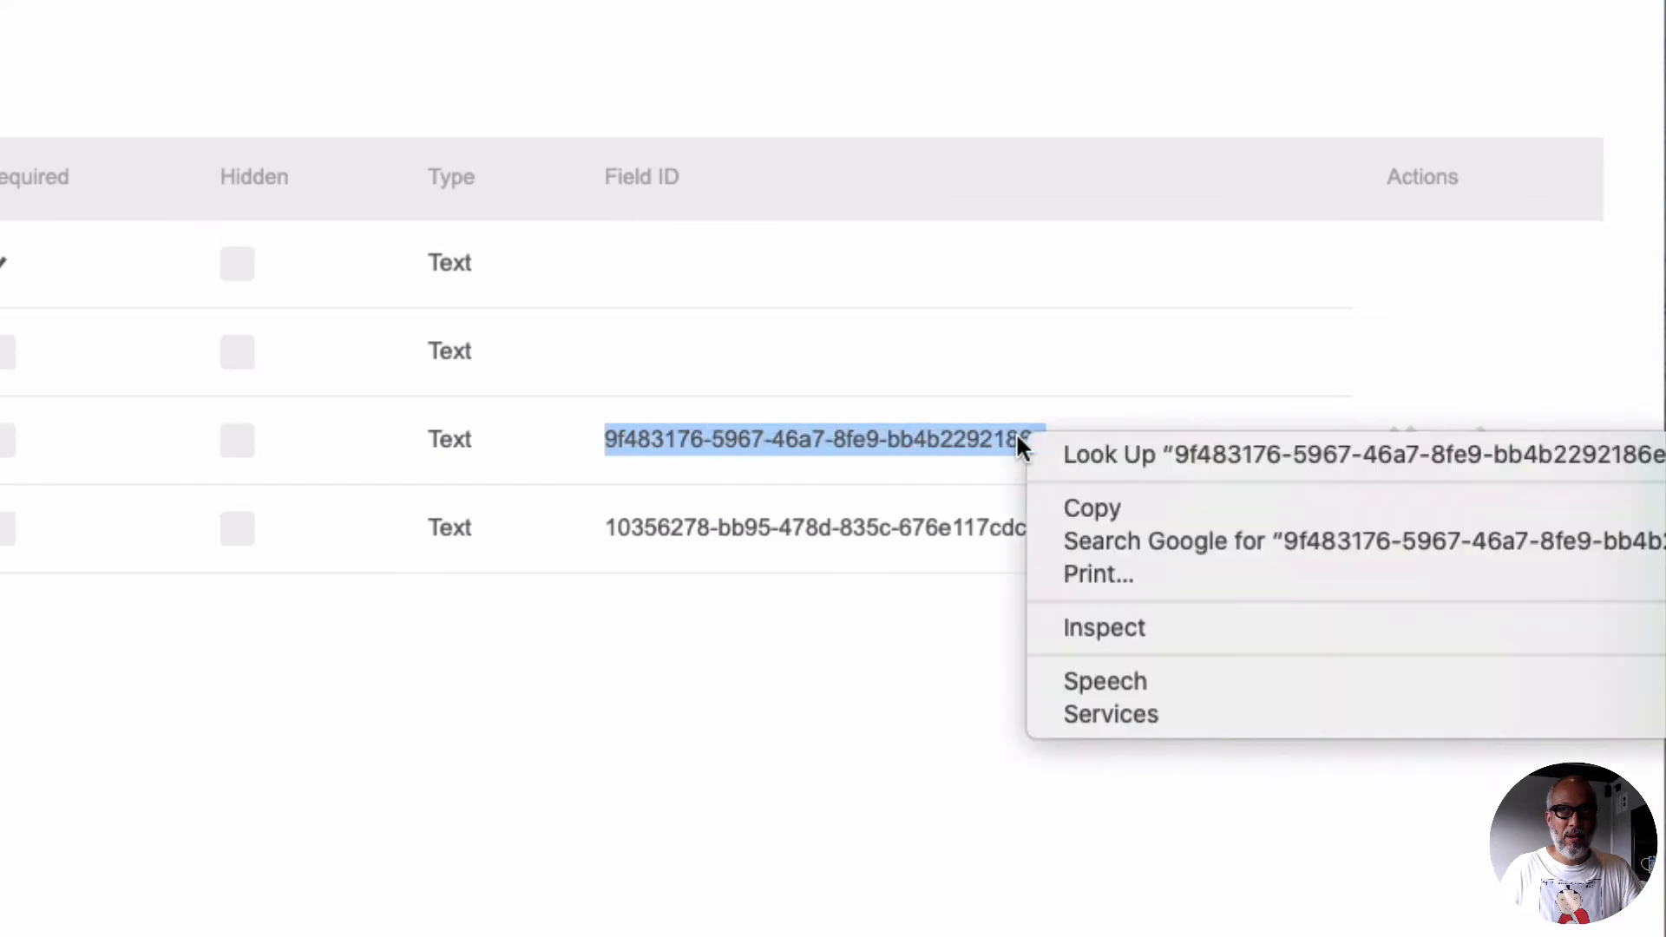
{"action": "left_click", "coordinate": [1119, 510]}
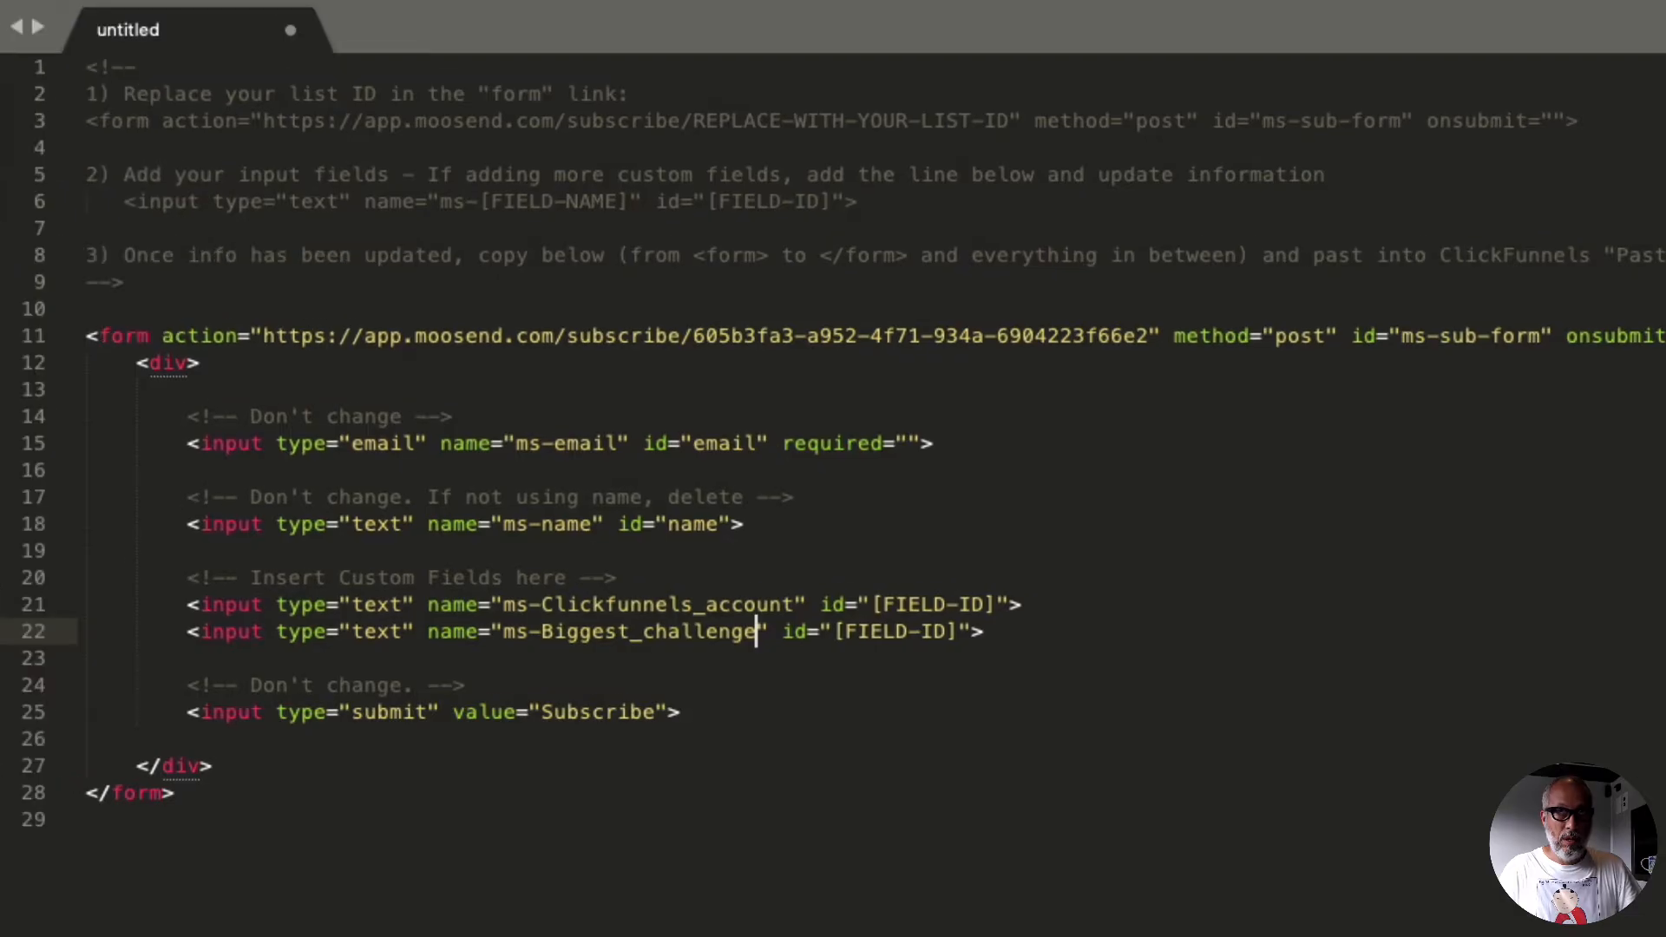
{"action": "left_click_drag", "start_coordinate": [873, 605], "coordinate": [998, 605]}
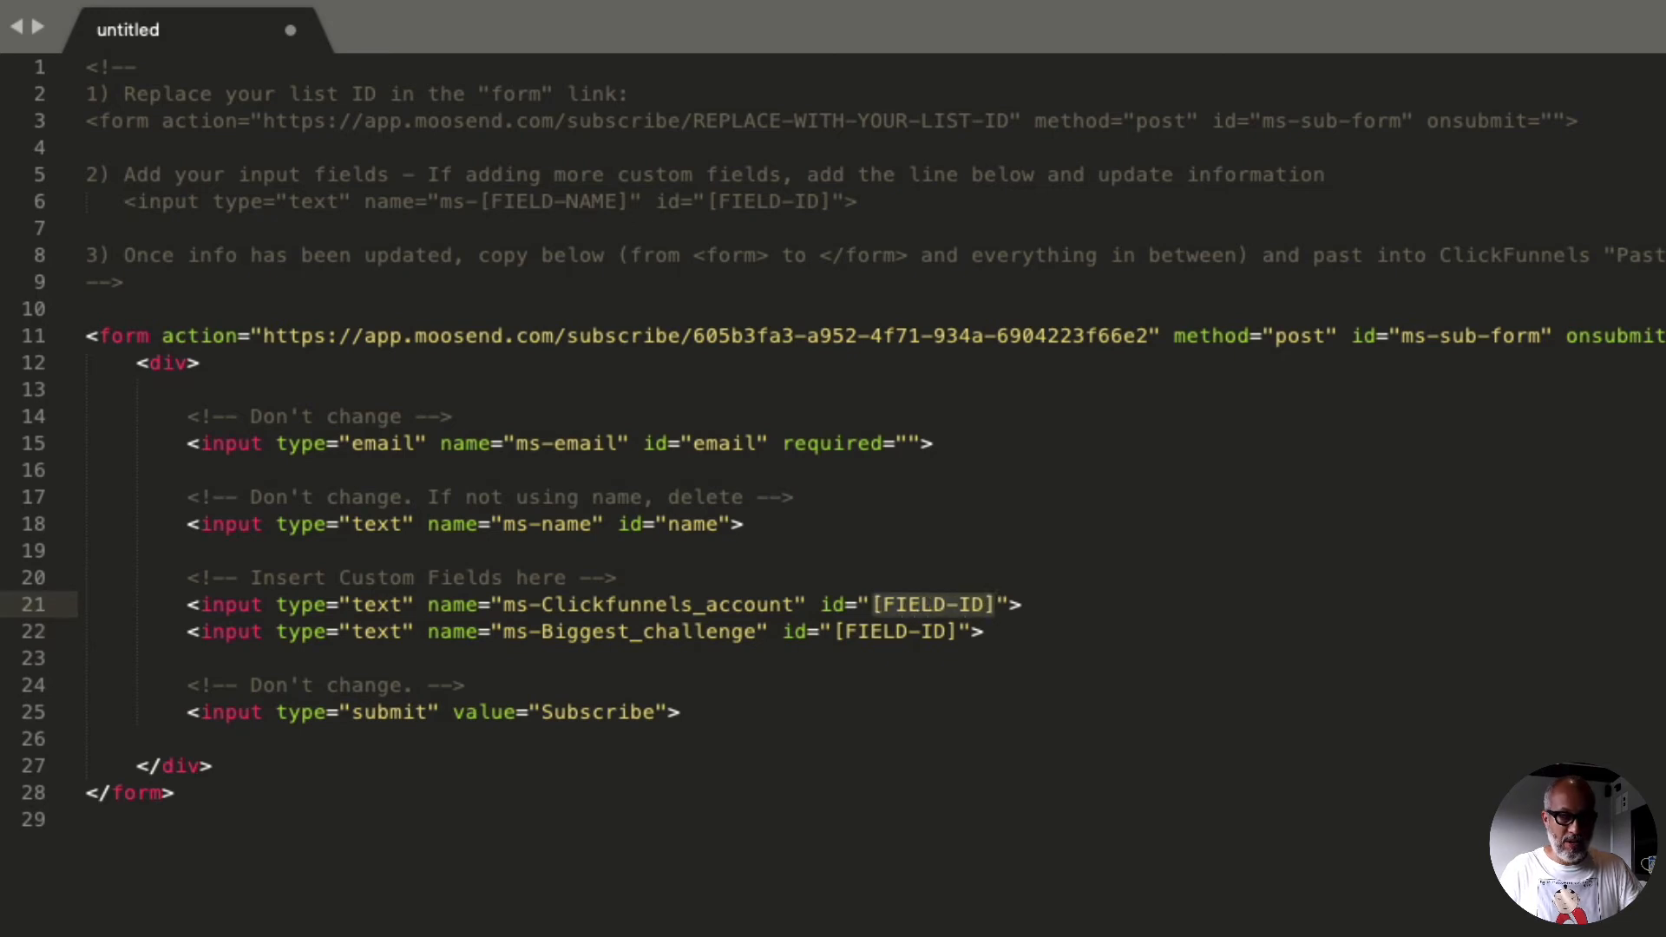
{"action": "key", "text": "super+v"}
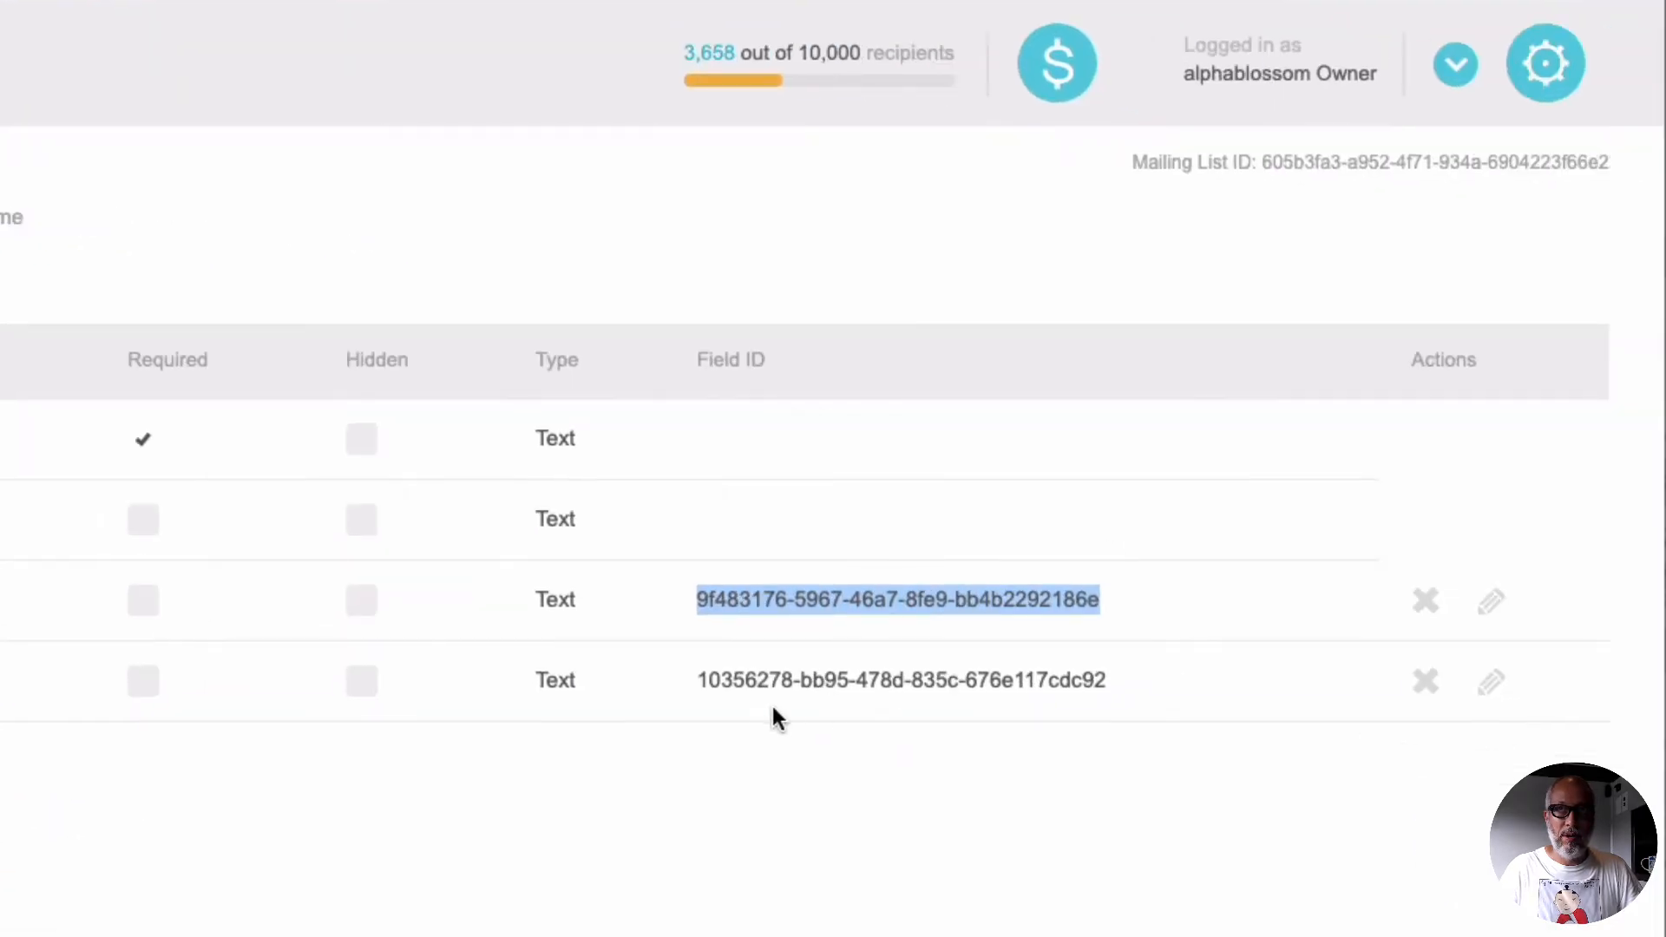
Step: Replace the [FIELD-ID] placeholder in the Biggest_challenge input line with that custom field's ID copied from Moosend
{"action": "left_click_drag", "start_coordinate": [695, 680], "coordinate": [1099, 670]}
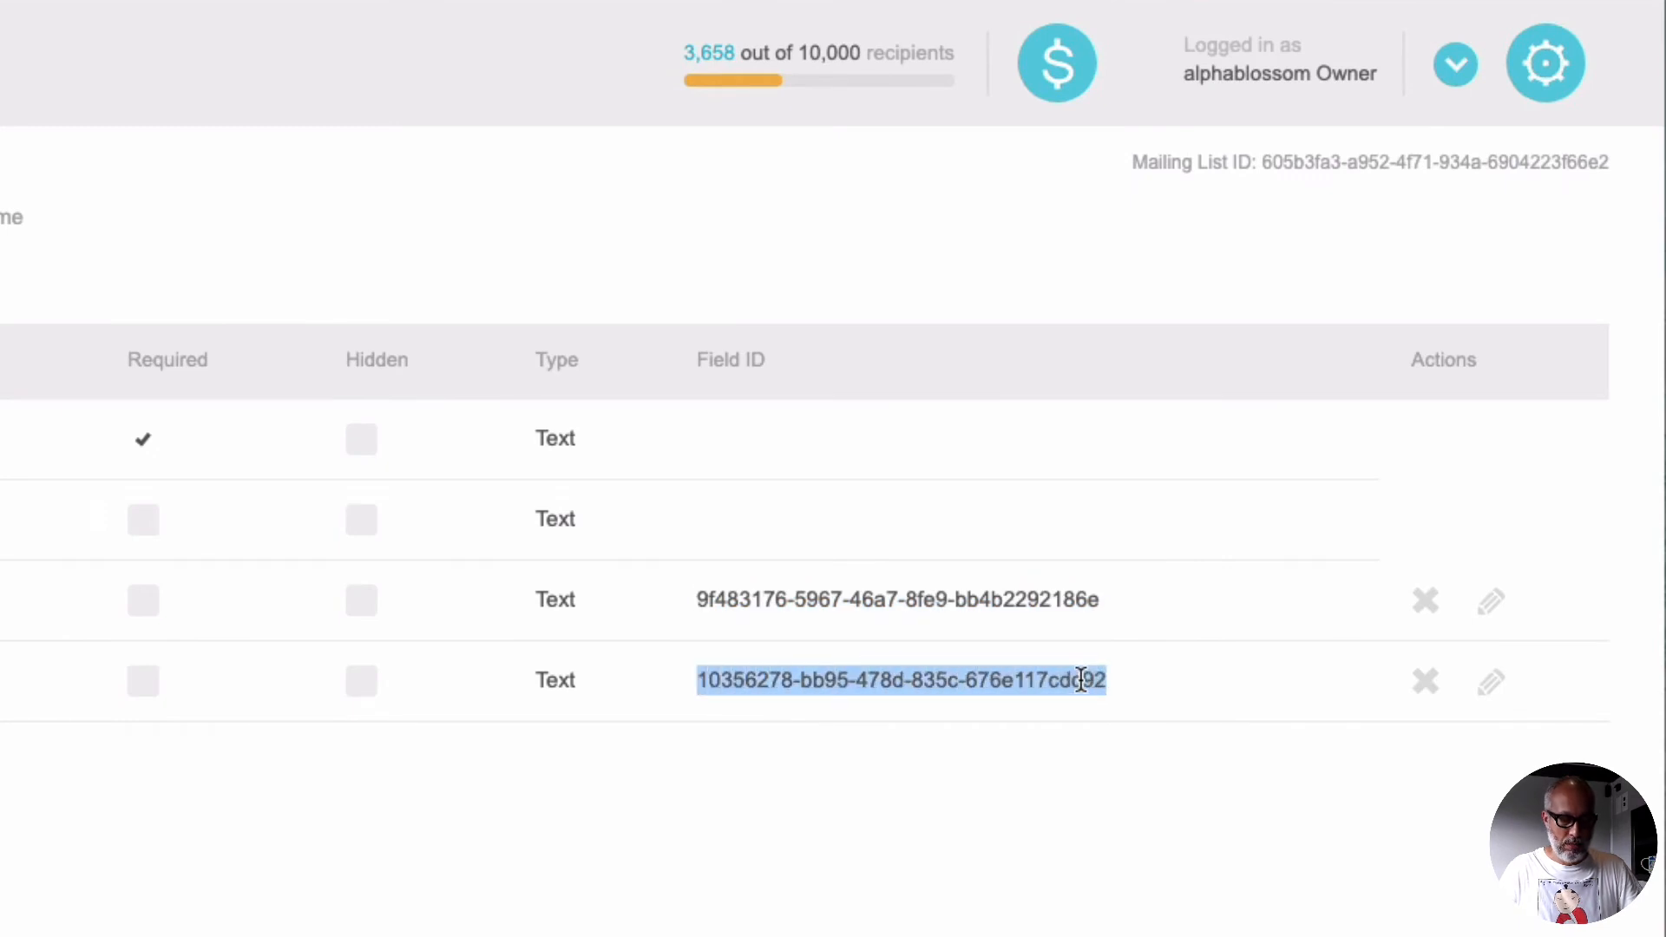
{"action": "key", "text": "super+Tab"}
{"action": "left_click_drag", "start_coordinate": [838, 634], "coordinate": [962, 635]}
{"action": "key", "text": "super+v"}
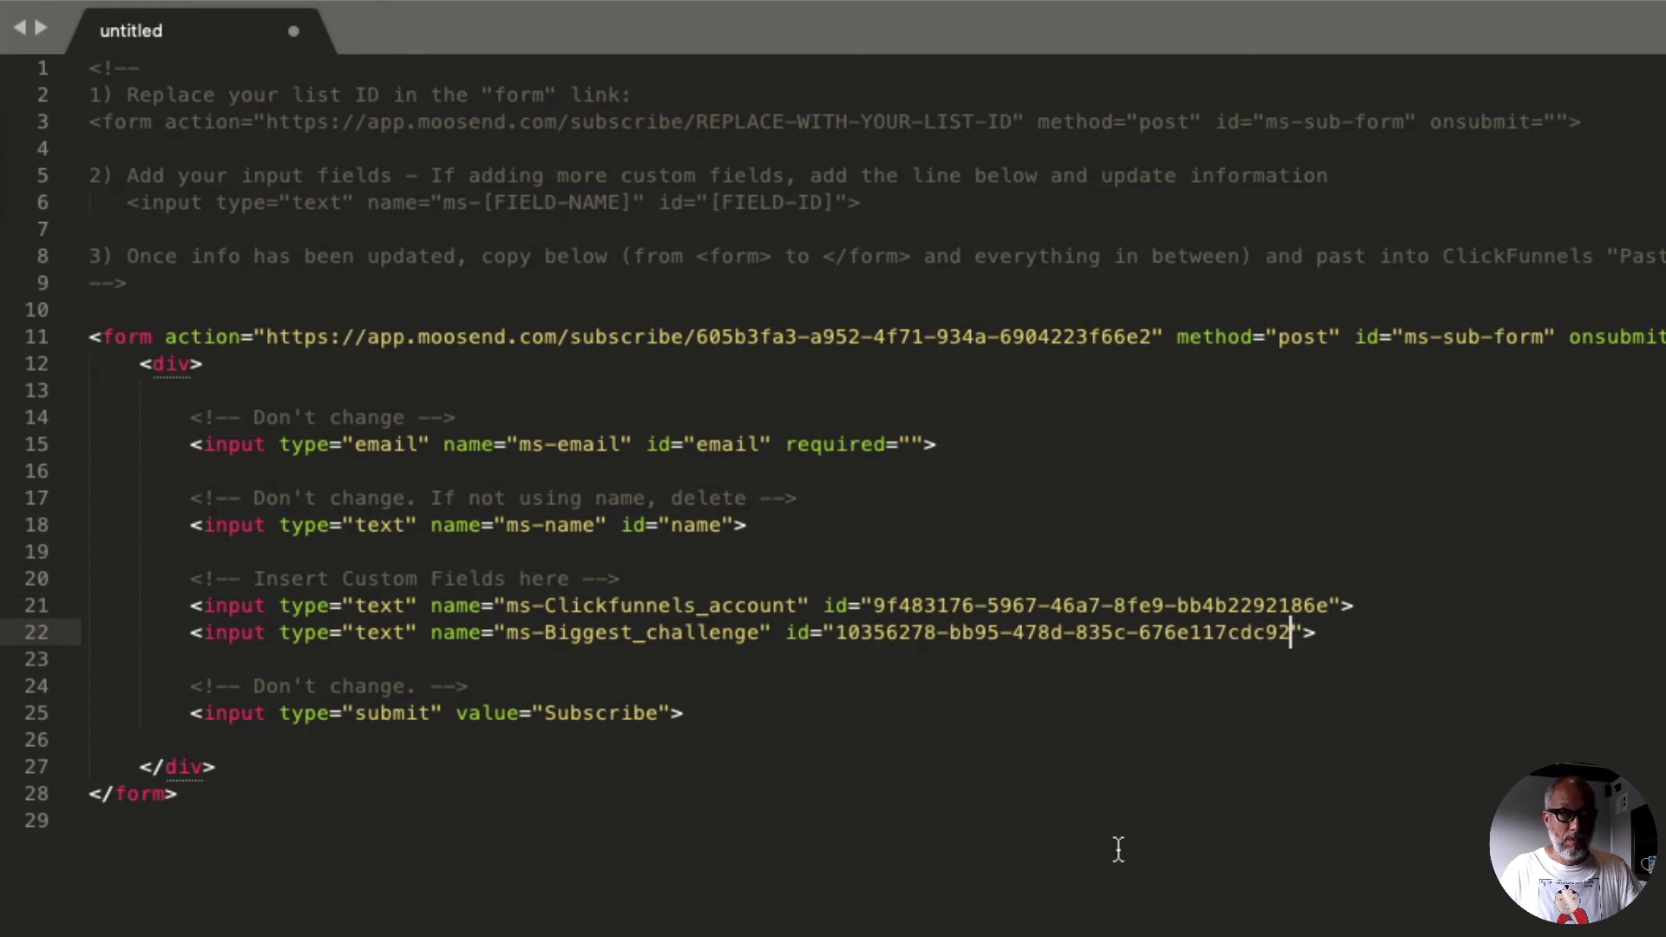
{"action": "left_click", "coordinate": [960, 816]}
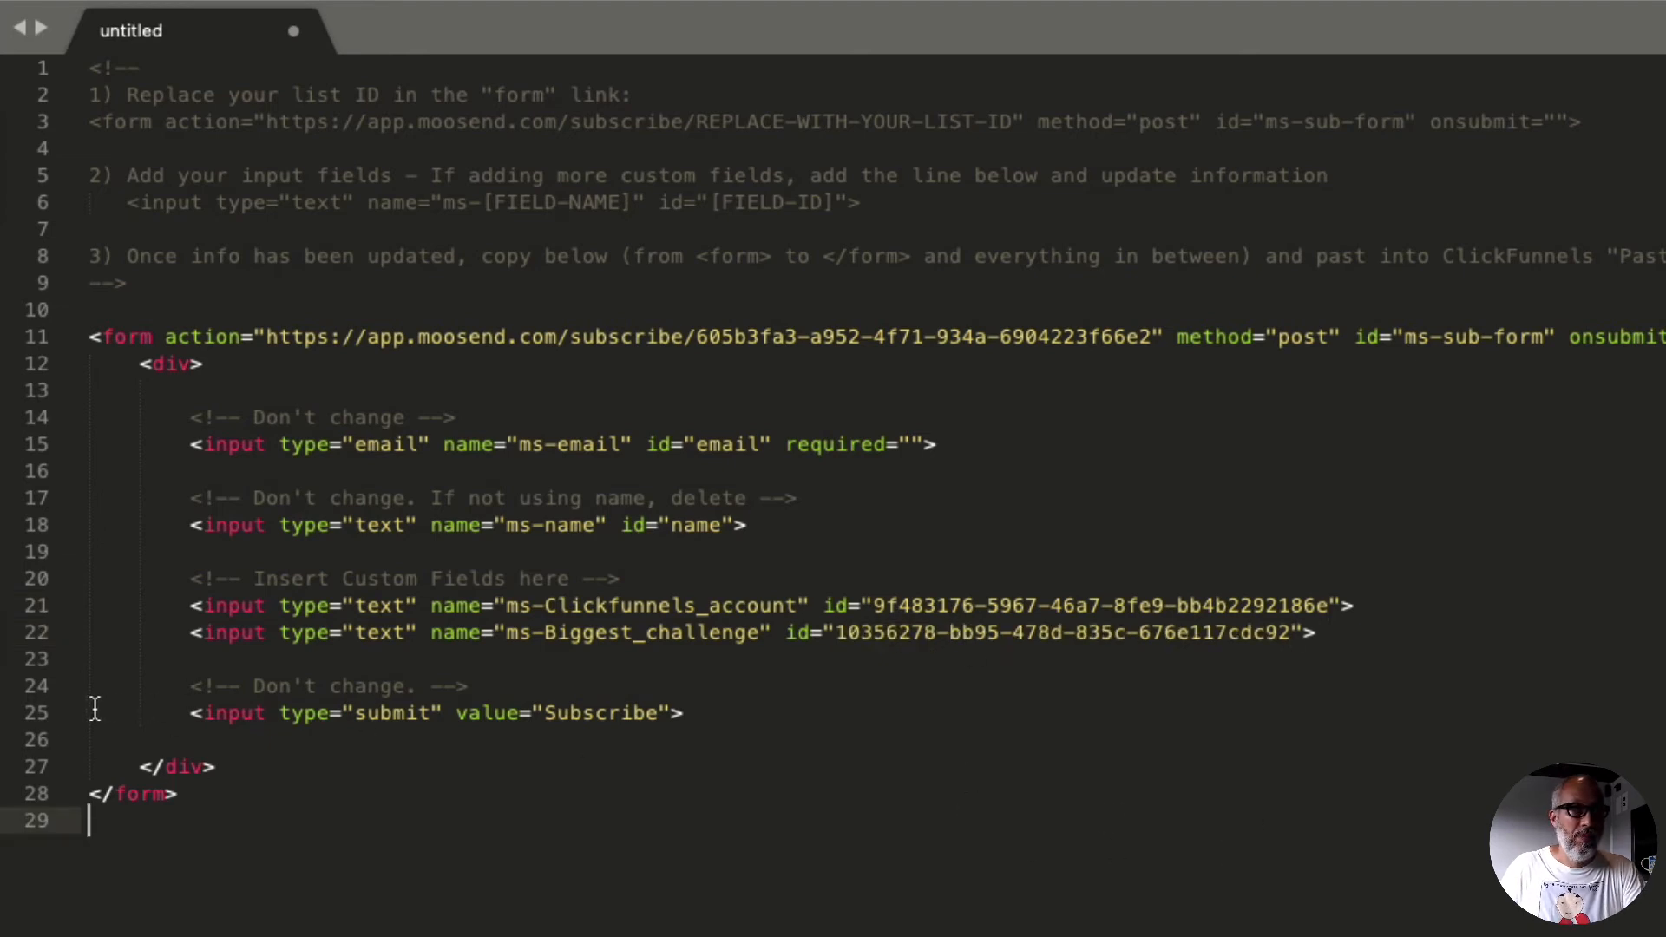
Step: Delete the "Insert Custom Fields here" comment, the "Don't change." comment above the submit input, and the blank lines below the name input
{"action": "left_click", "coordinate": [42, 689]}
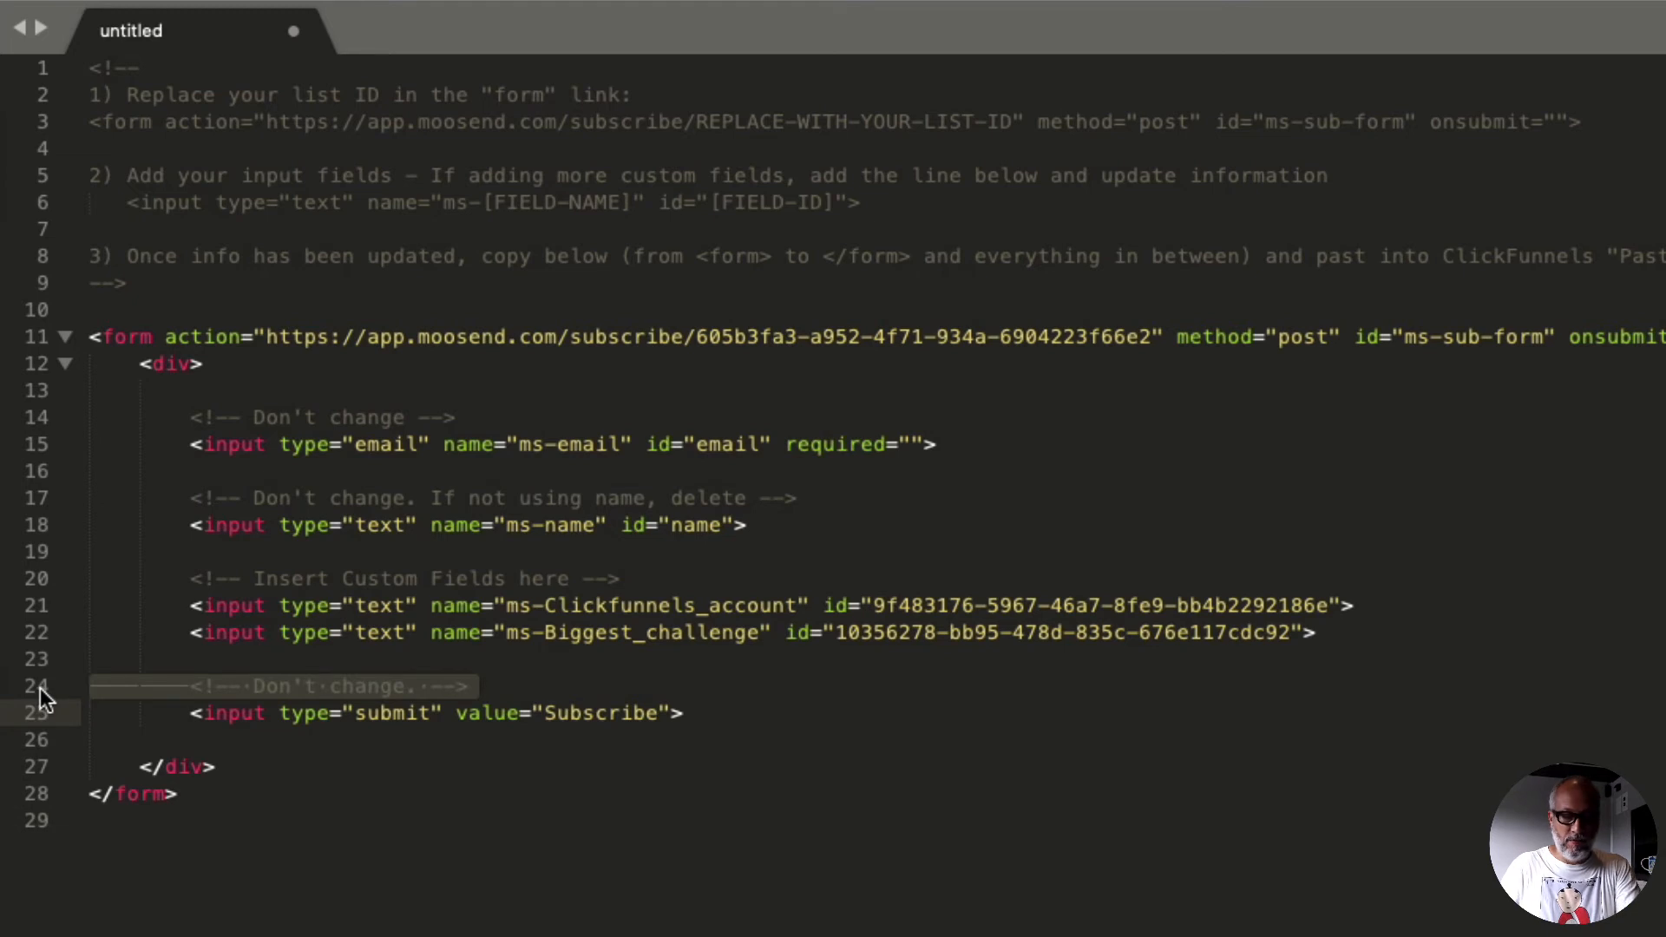
{"action": "key", "text": "BackSpace"}
{"action": "key", "text": "BackSpace"}
{"action": "left_click", "coordinate": [35, 691]}
{"action": "key", "text": "BackSpace"}
{"action": "left_click", "coordinate": [41, 578]}
{"action": "key", "text": "BackSpace"}
{"action": "left_click", "coordinate": [43, 548]}
{"action": "key", "text": "BackSpace"}
Step: Delete the comments above the name and email inputs together with the blank lines around them
{"action": "left_click", "coordinate": [50, 498]}
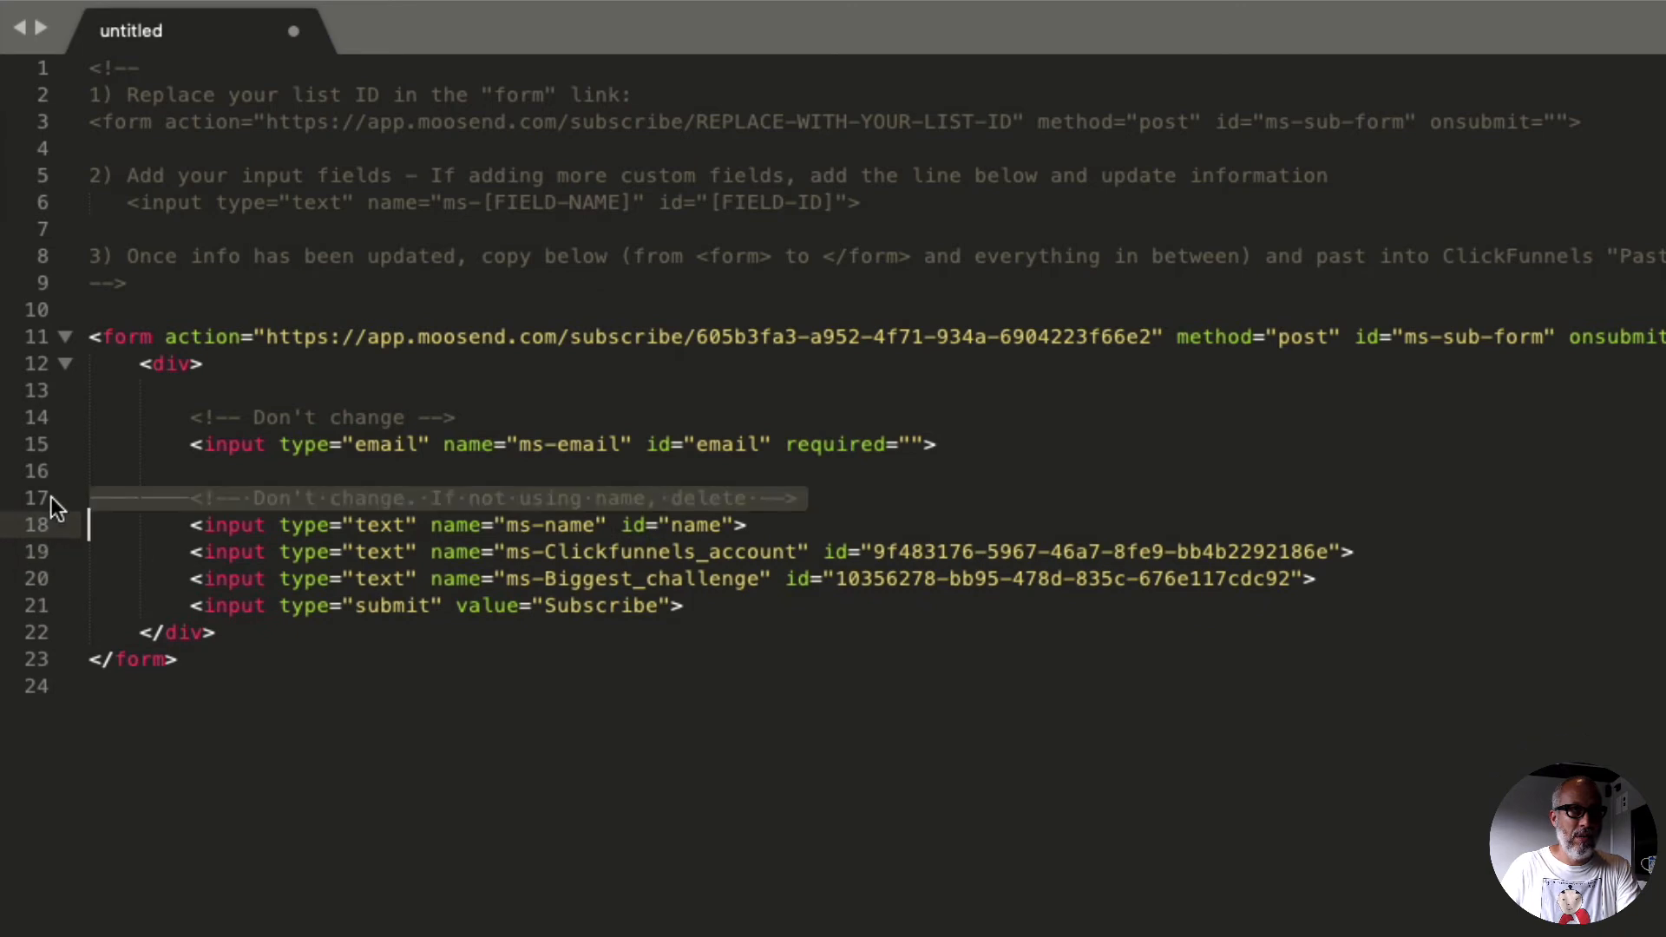
{"action": "key", "text": "BackSpace"}
{"action": "left_click", "coordinate": [54, 471]}
{"action": "key", "text": "BackSpace"}
{"action": "left_click", "coordinate": [42, 418]}
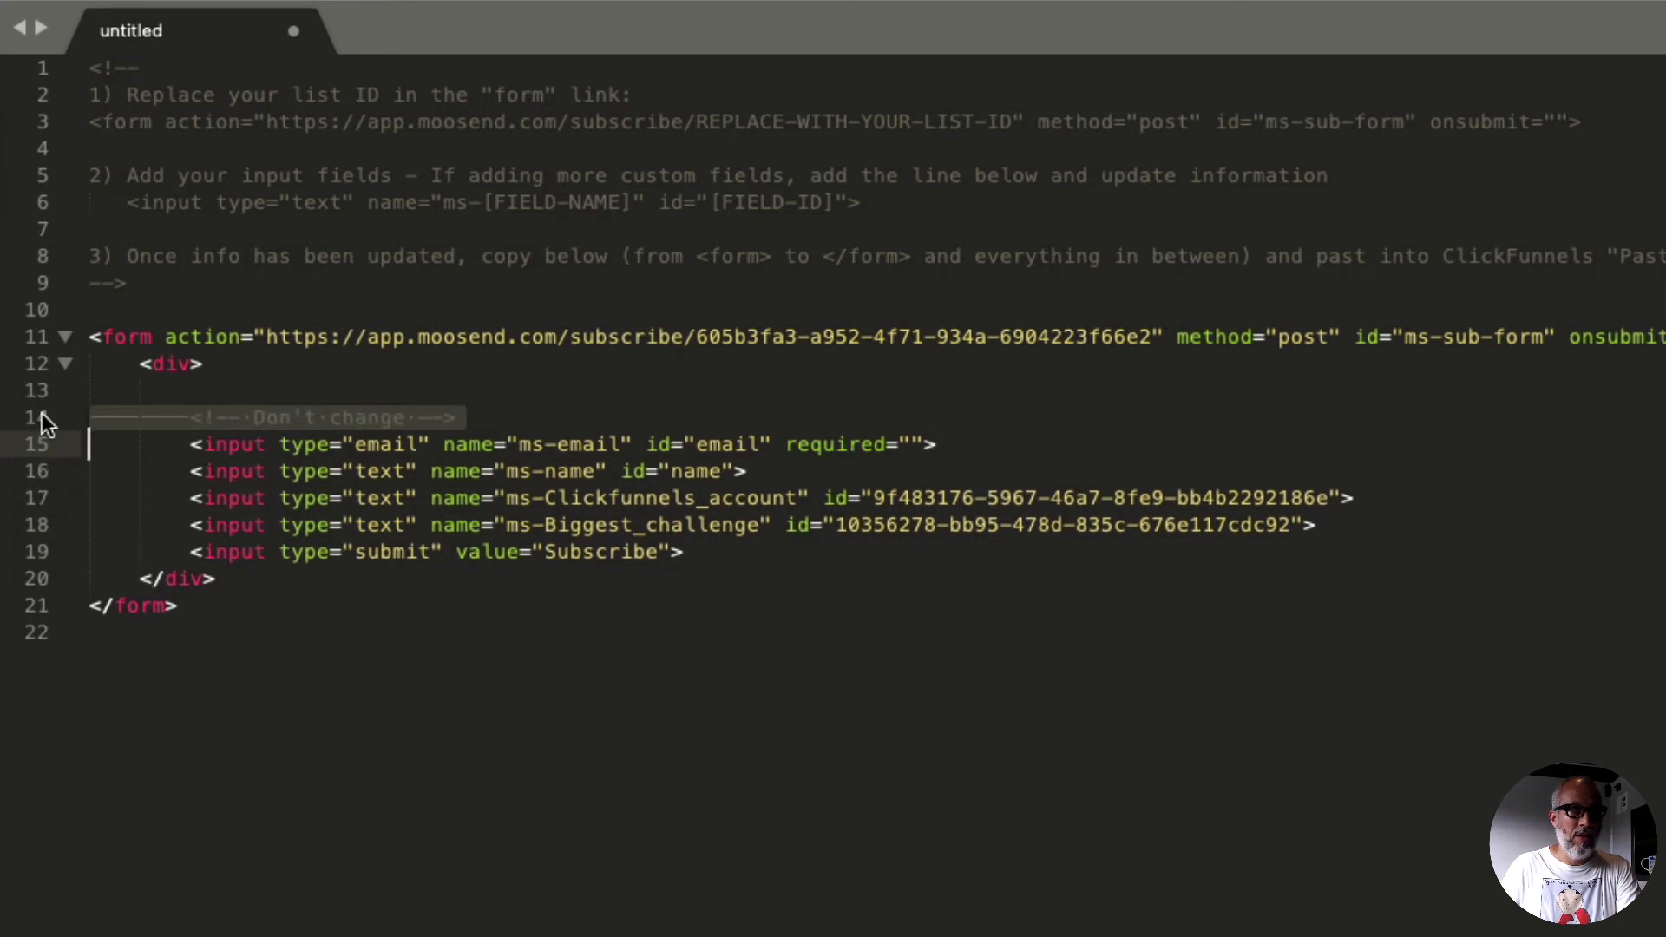
{"action": "key", "text": "BackSpace"}
{"action": "left_click", "coordinate": [43, 393]}
{"action": "key", "text": "BackSpace"}
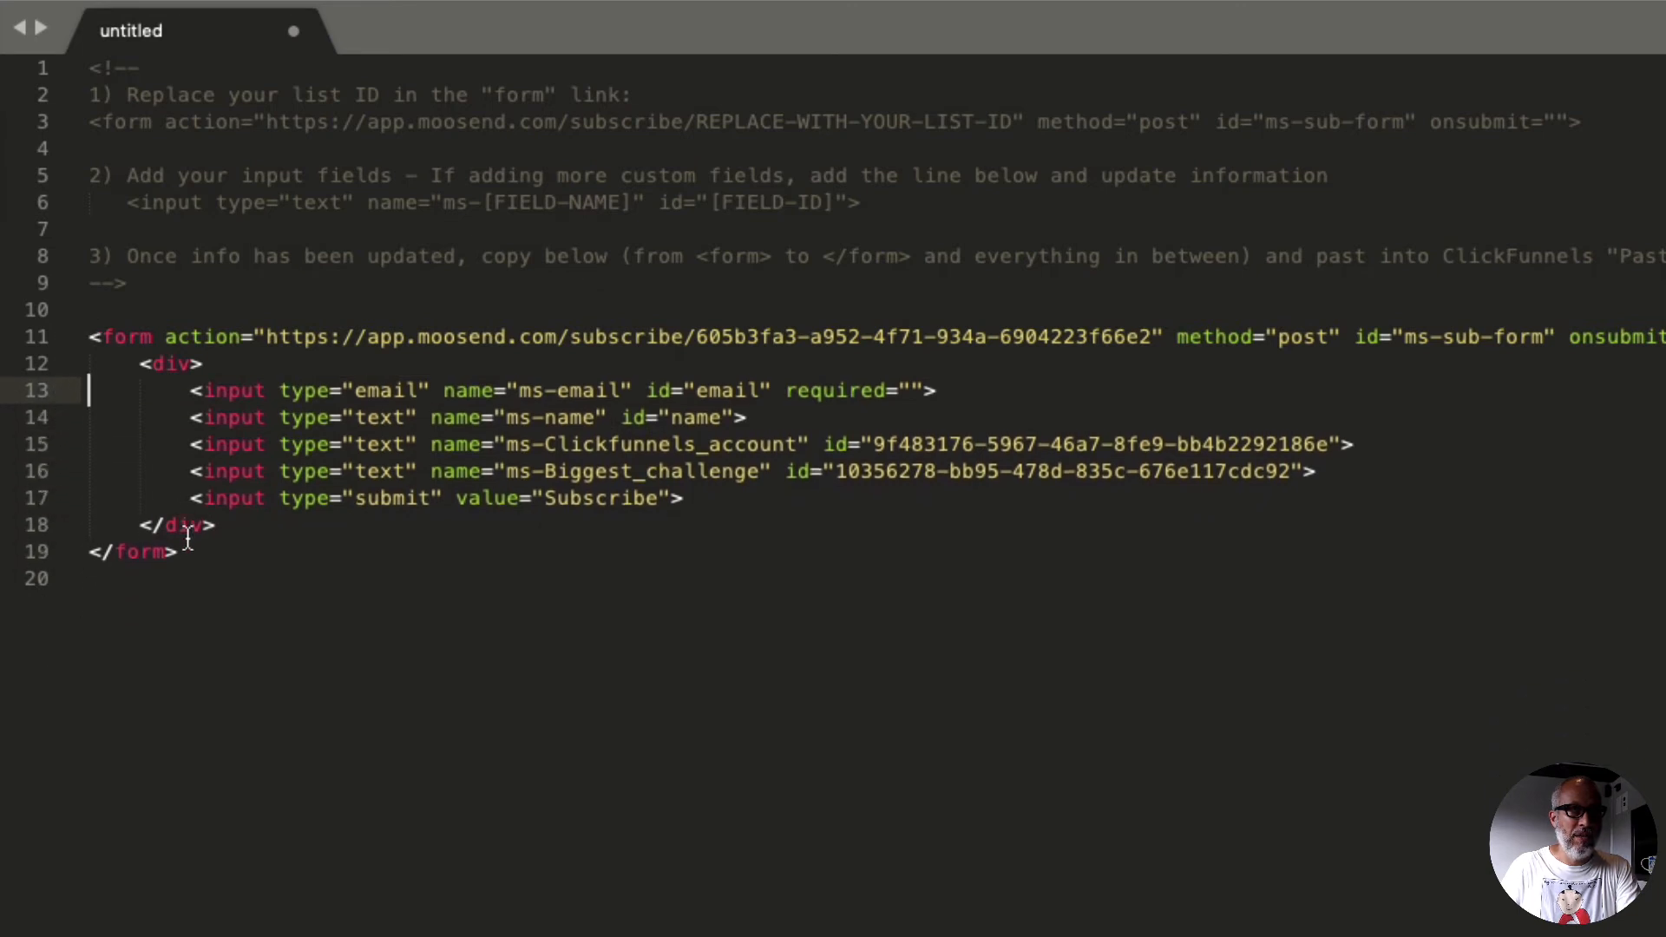
Step: Copy the whole form code from the opening <form> tag to the closing </form> tag
{"action": "left_click_drag", "start_coordinate": [178, 552], "coordinate": [91, 336]}
{"action": "right_click", "coordinate": [118, 361]}
{"action": "left_click", "coordinate": [172, 455]}
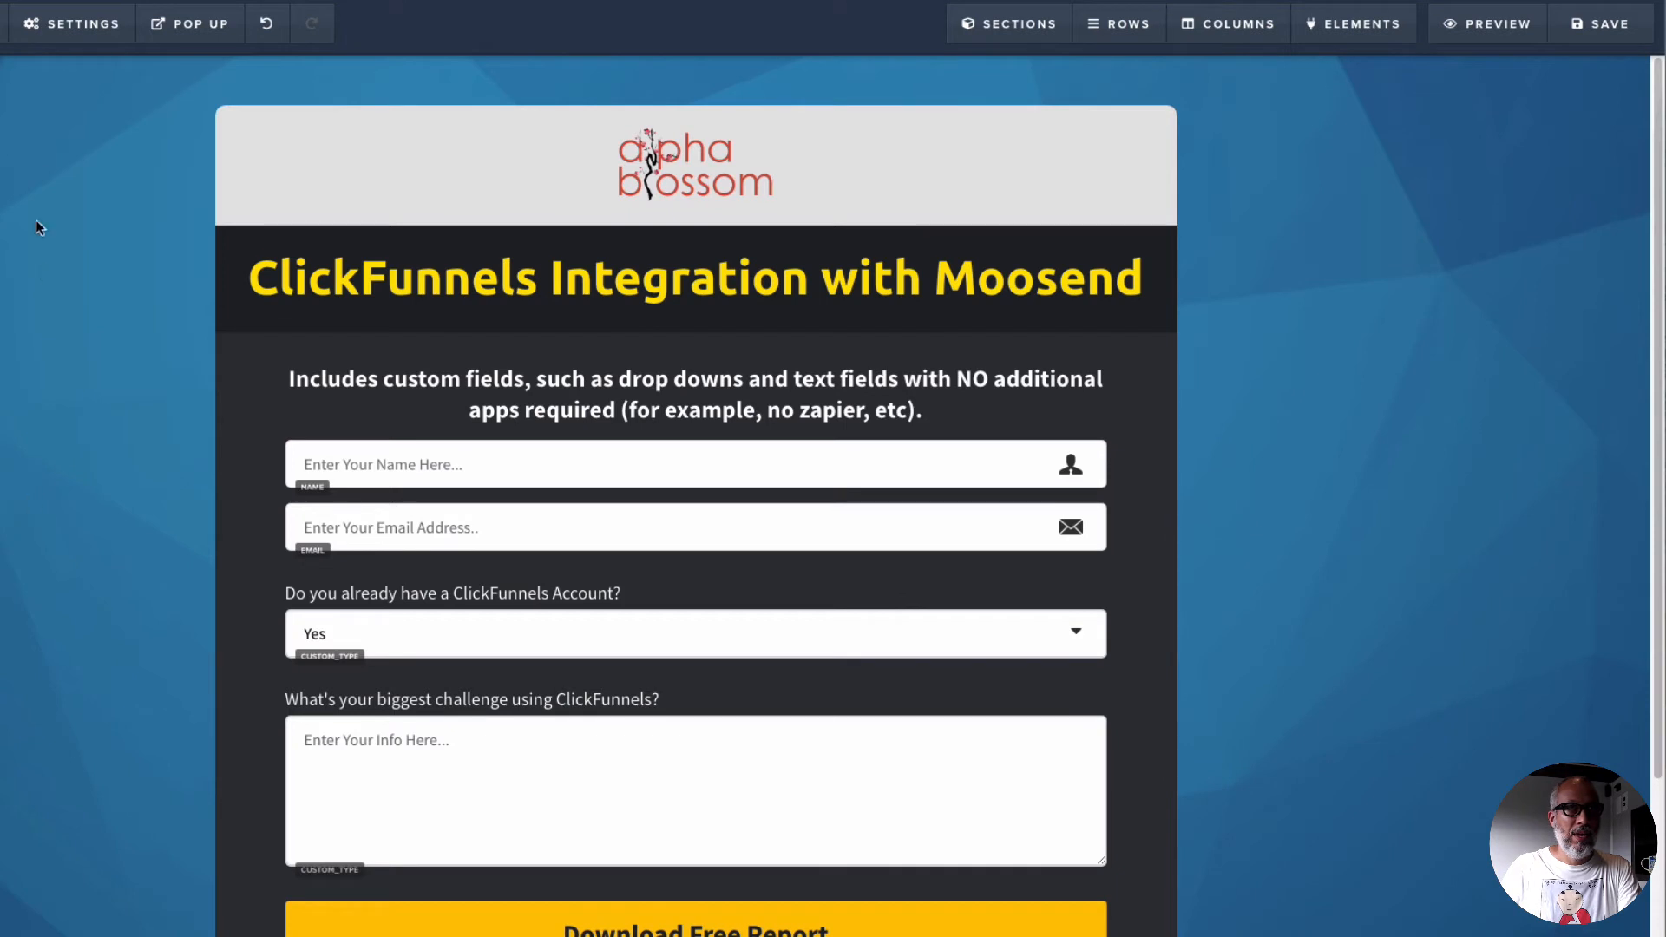
Step: In the ClickFunnels page editor's email integration settings, choose the CF Moosend Integration with the Integrate Existing Form action
{"action": "mouse_move", "coordinate": [76, 37]}
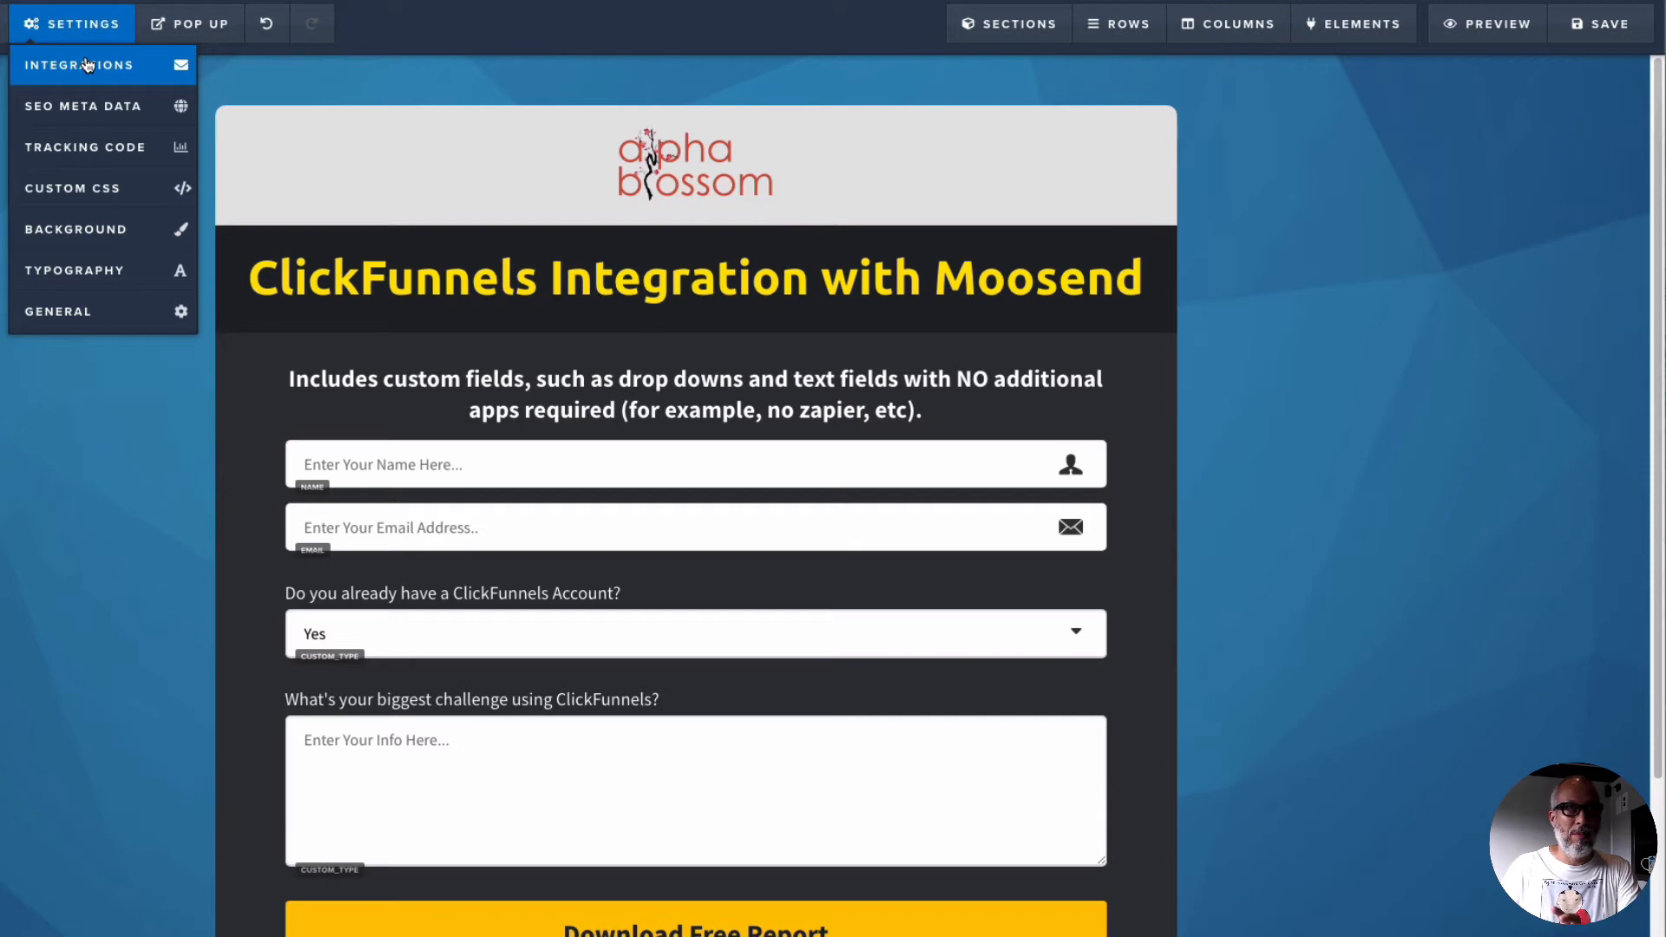
{"action": "left_click", "coordinate": [87, 66]}
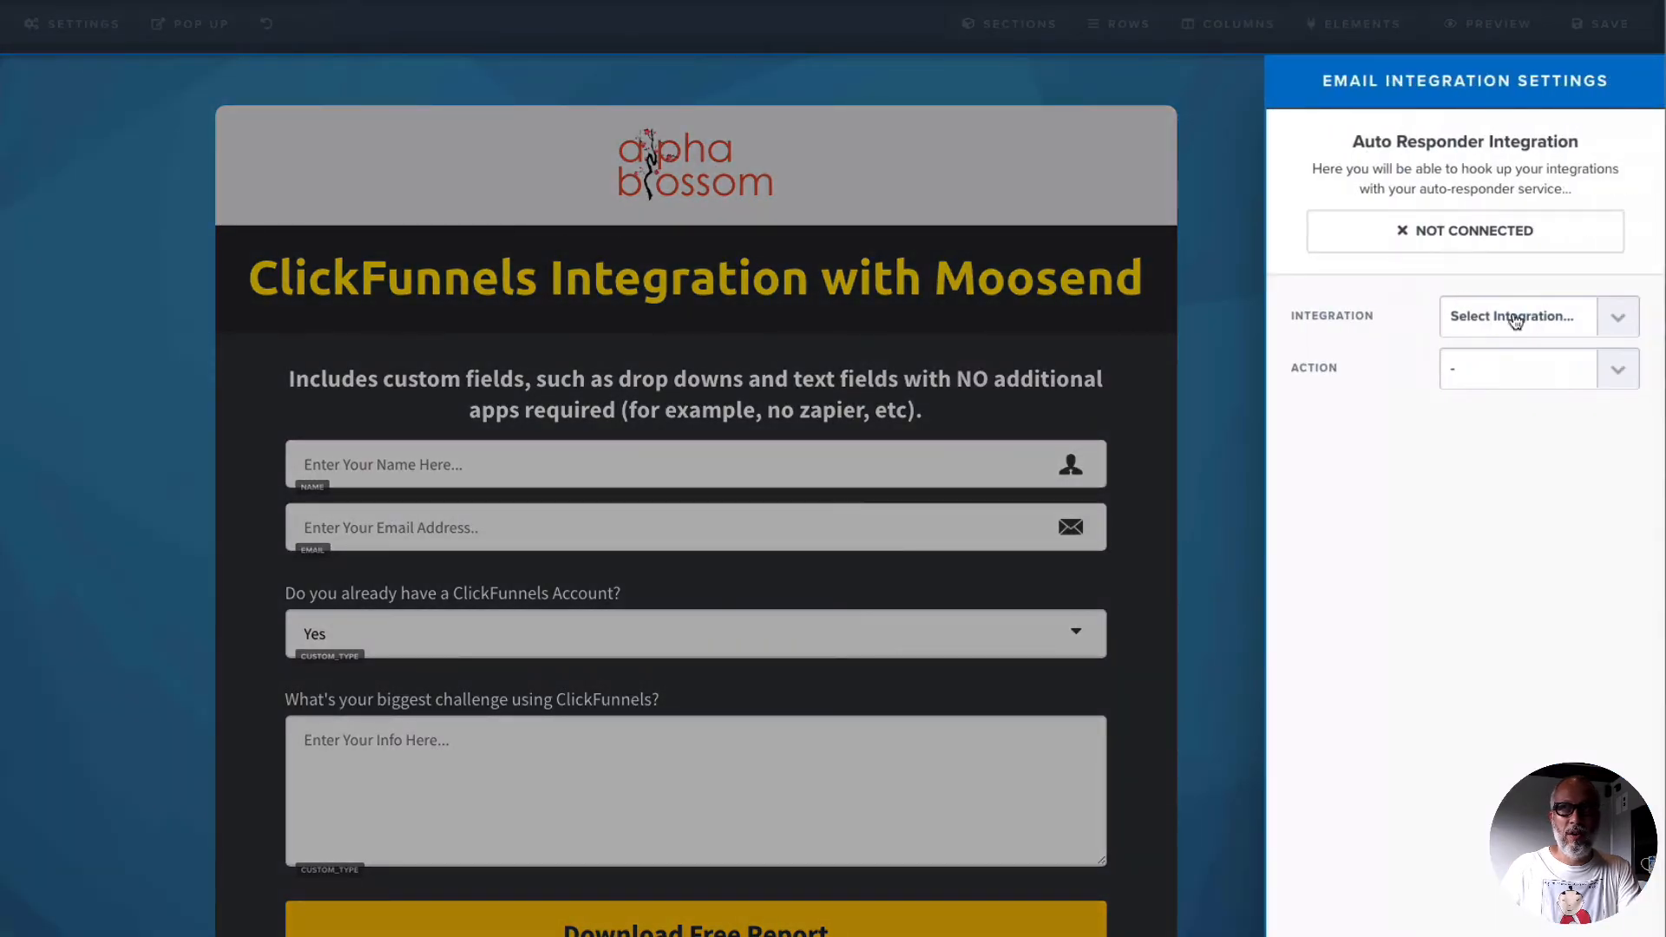
{"action": "left_click", "coordinate": [1610, 327]}
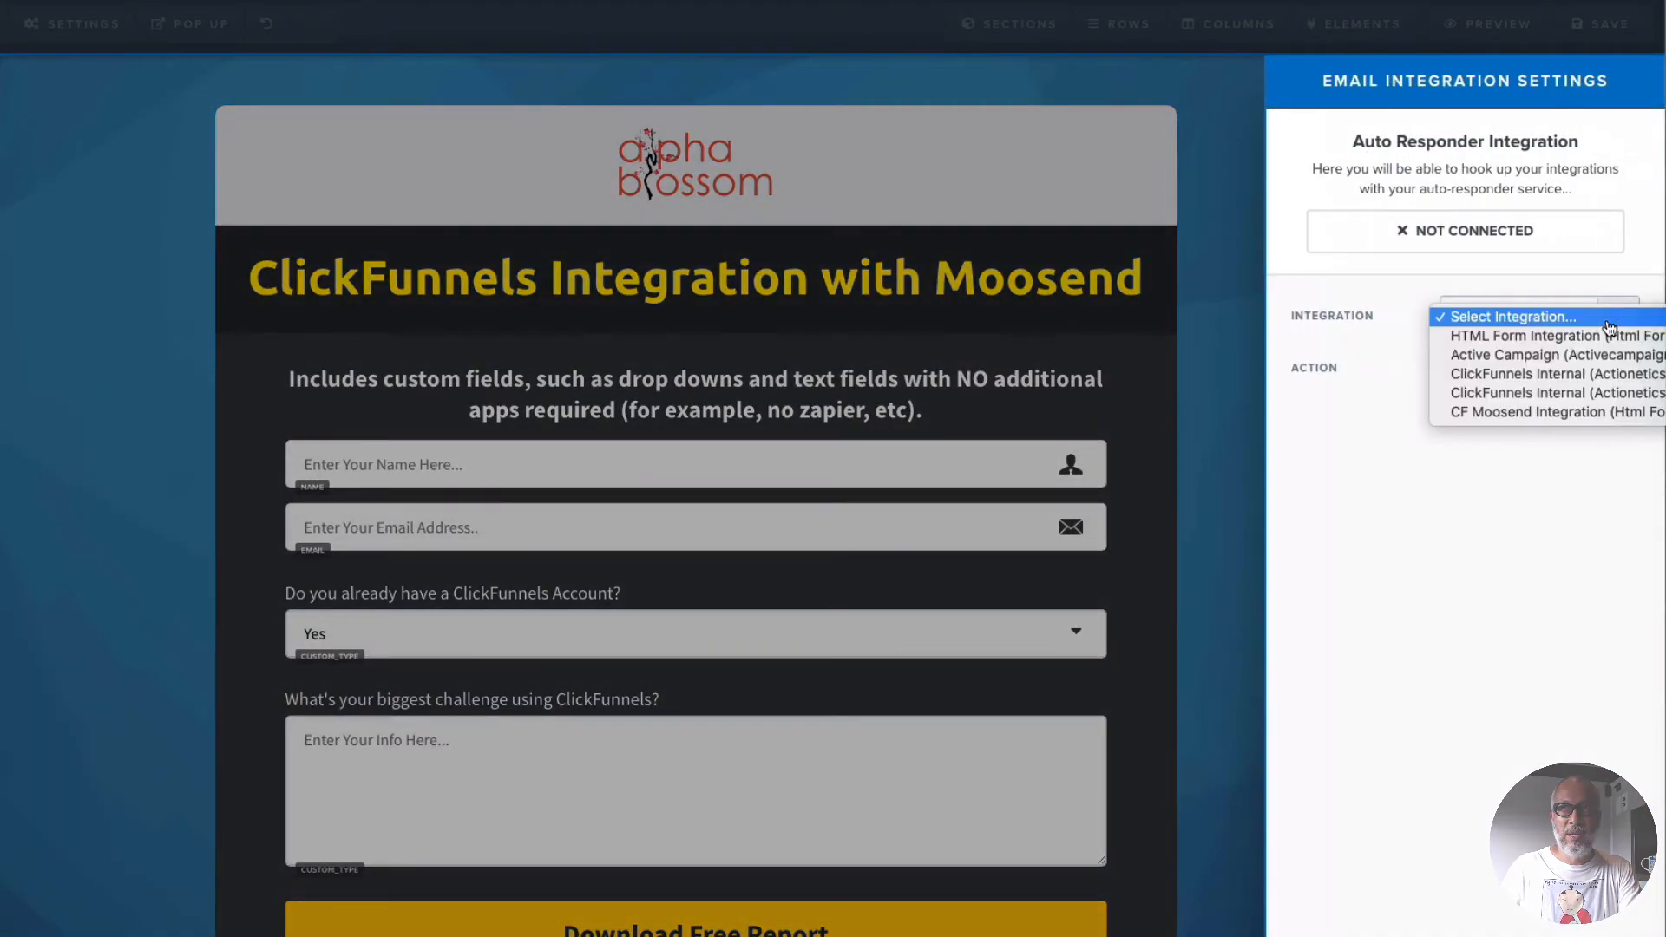
{"action": "left_click", "coordinate": [1509, 413]}
{"action": "left_click", "coordinate": [1606, 374]}
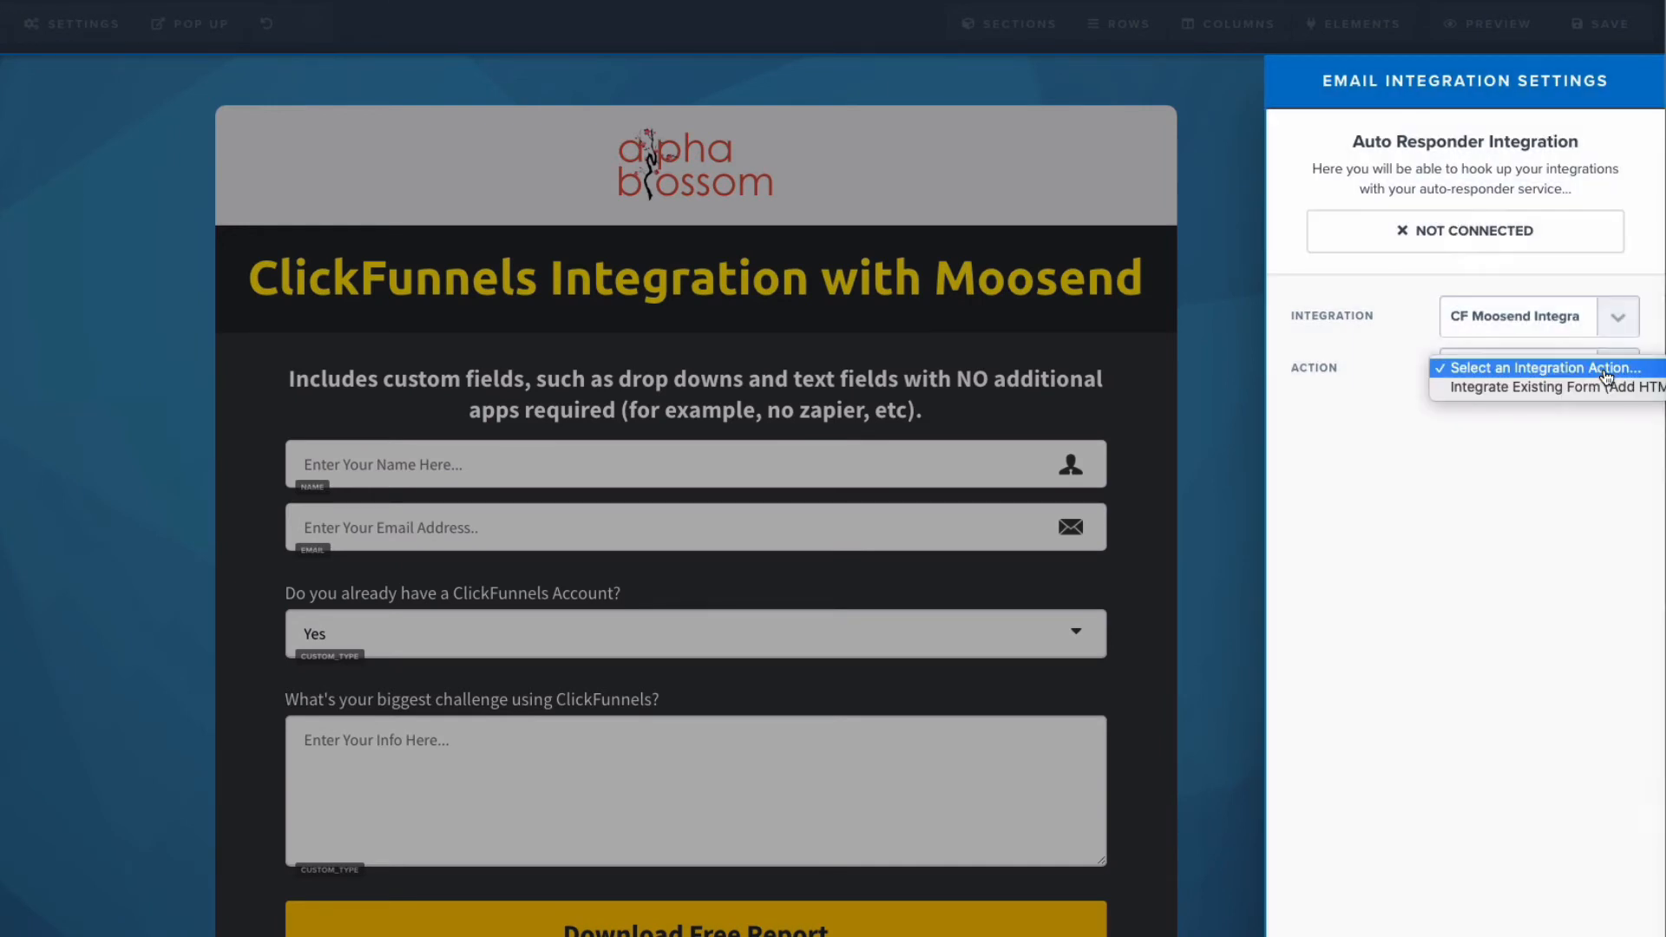
{"action": "left_click", "coordinate": [1529, 388]}
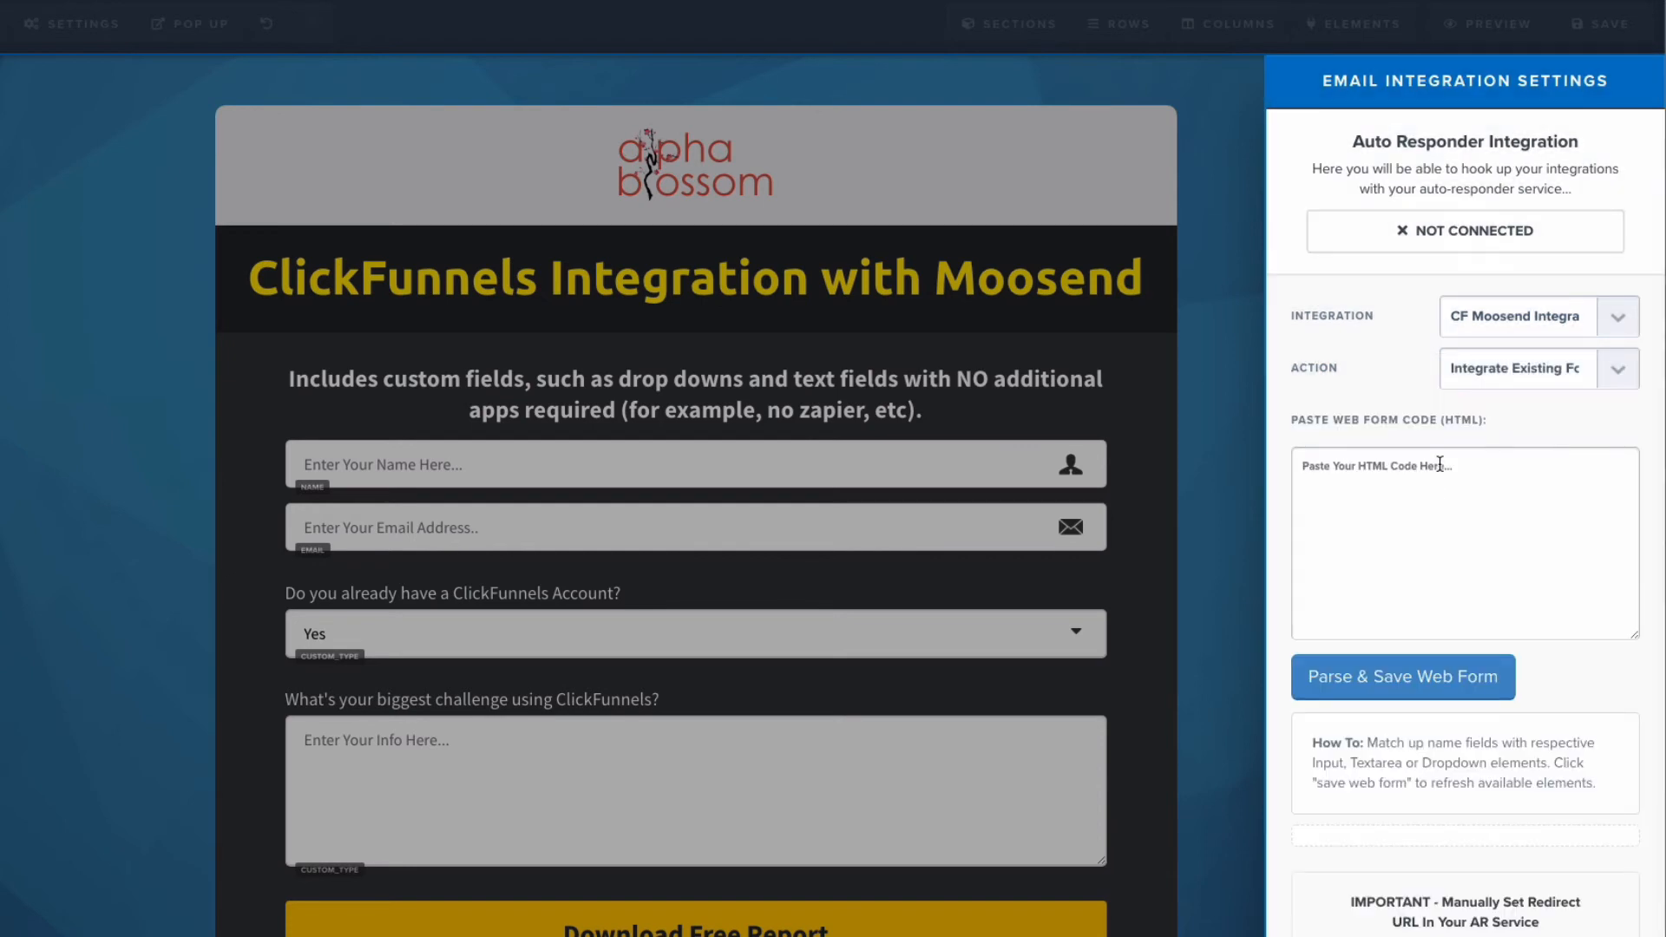
Step: Paste the copied form HTML as the web form code, then parse and save the web form
{"action": "left_click", "coordinate": [1439, 466]}
{"action": "key", "text": "ctrl+v"}
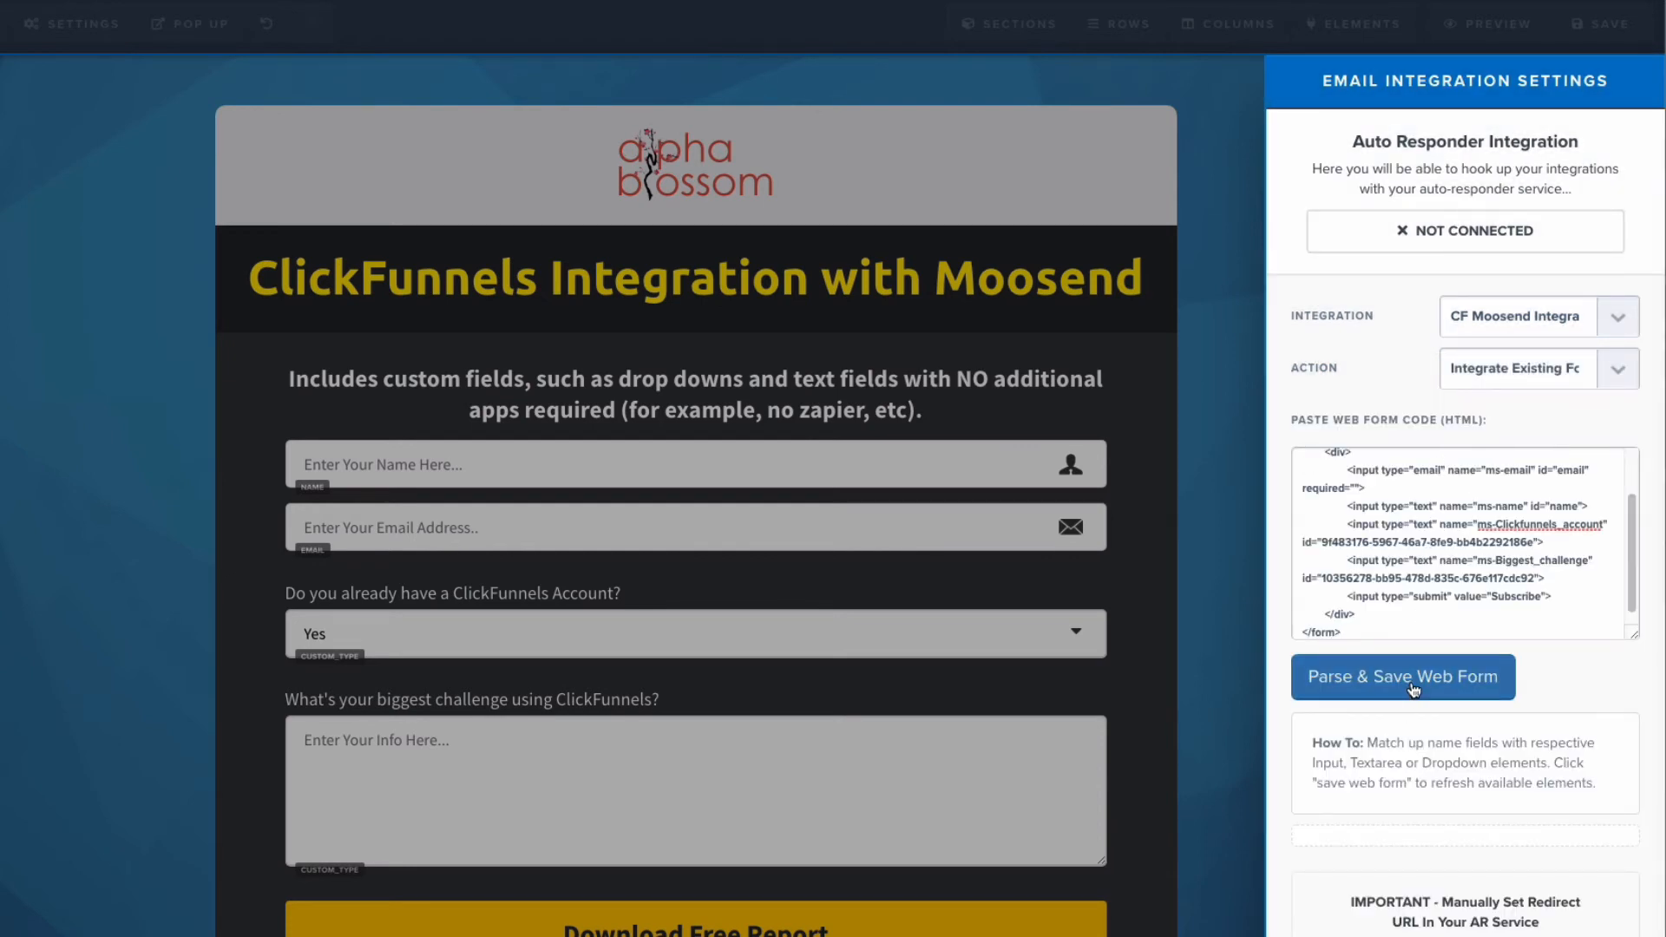
{"action": "left_click", "coordinate": [1413, 690]}
Step: Map ms-email to the page's email field and save the page
{"action": "scroll", "coordinate": [1431, 623], "scroll_direction": "down", "scroll_amount": 1}
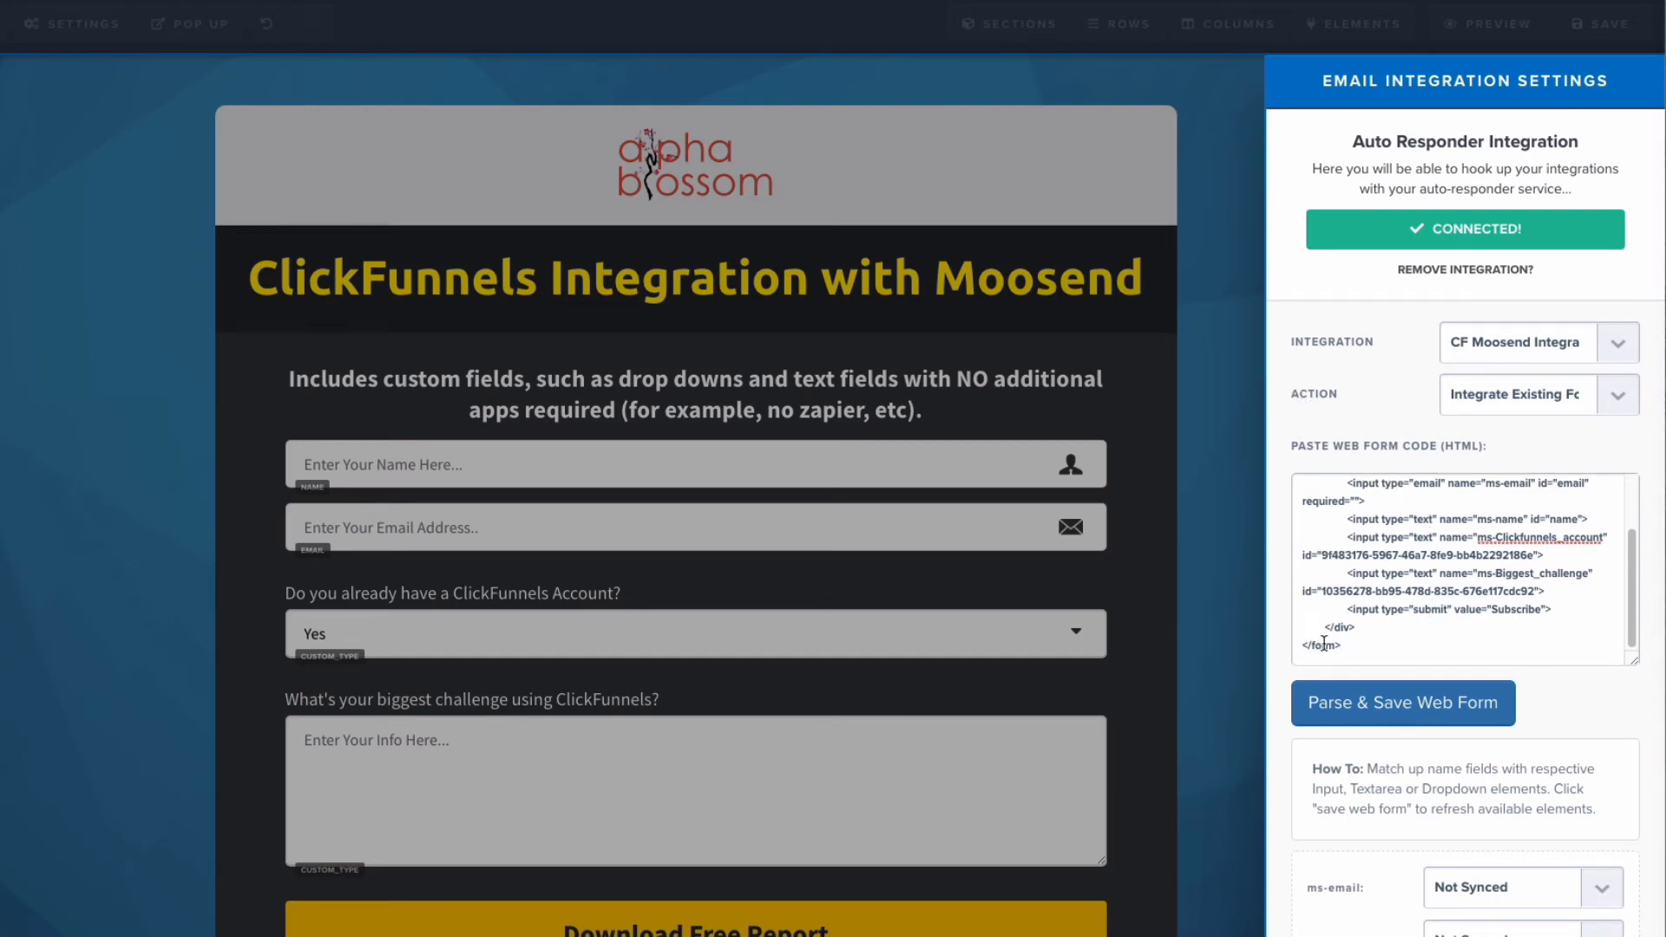
{"action": "left_click", "coordinate": [1602, 890]}
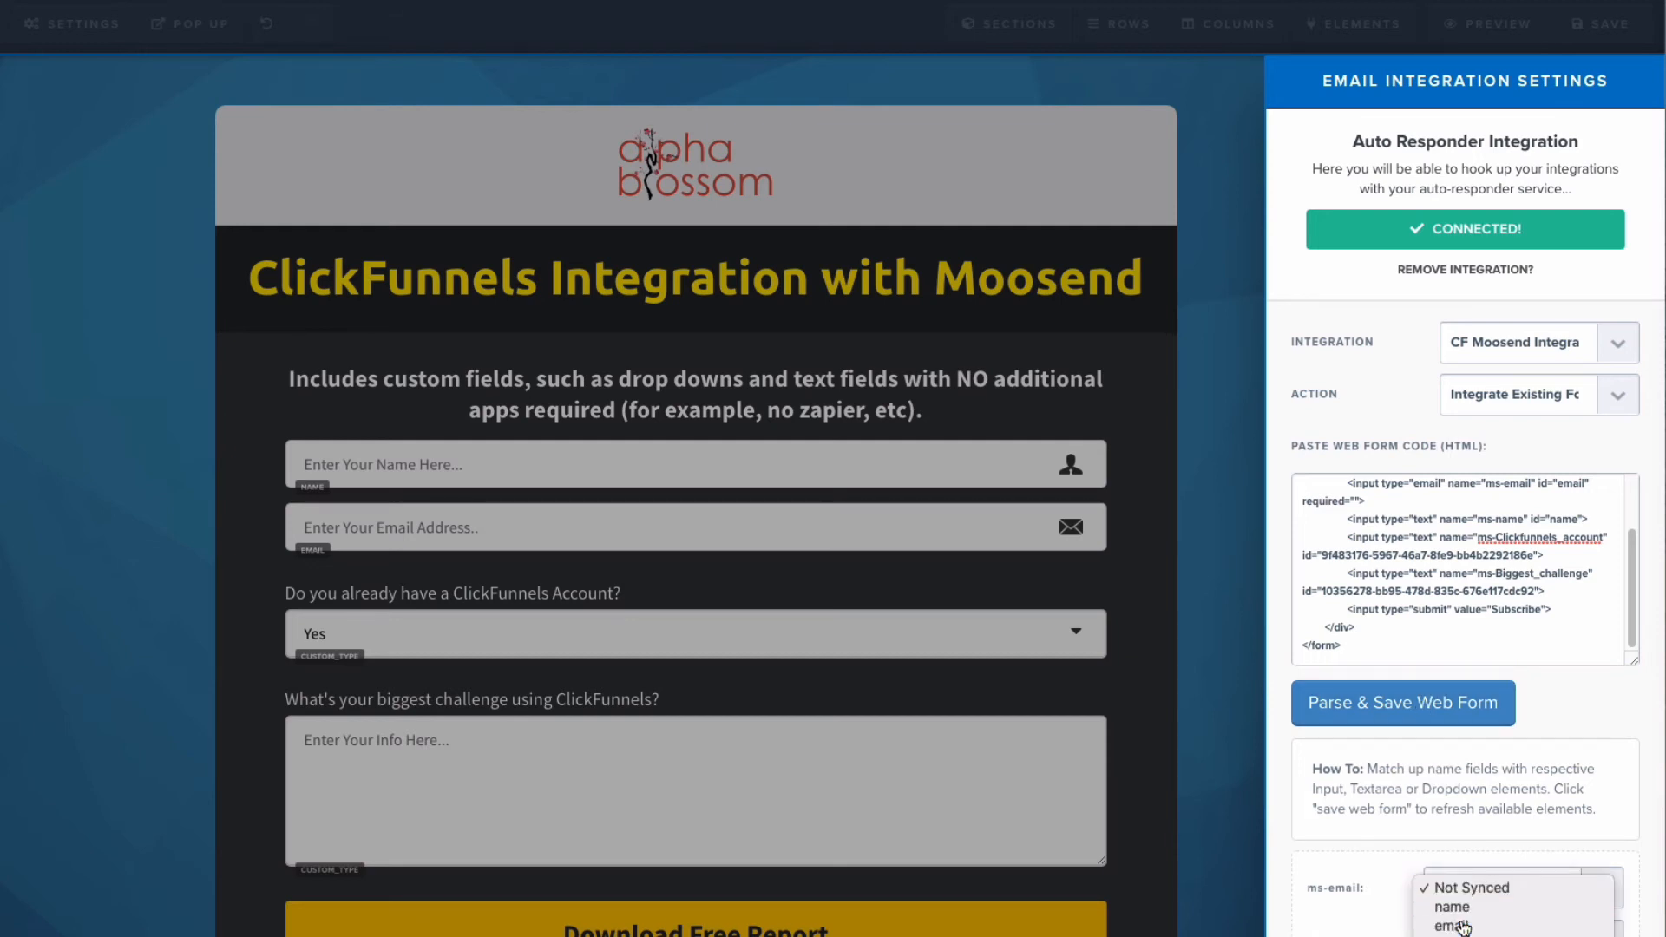
{"action": "left_click", "coordinate": [1458, 925]}
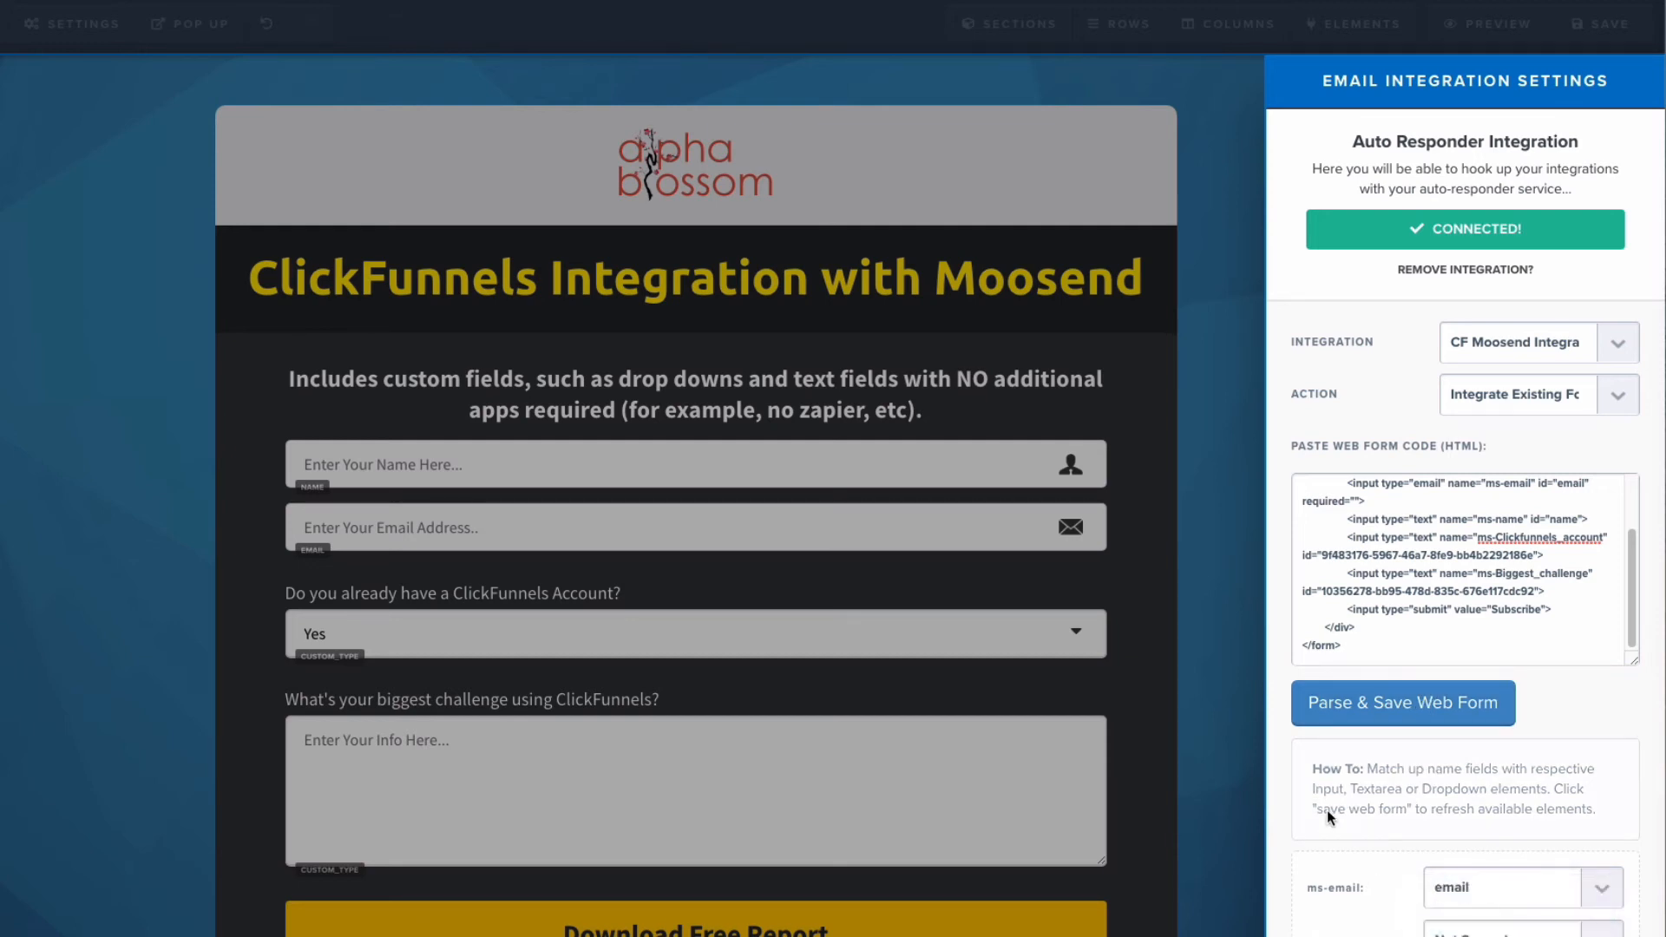
{"action": "left_click", "coordinate": [1227, 685]}
{"action": "left_click", "coordinate": [1595, 25]}
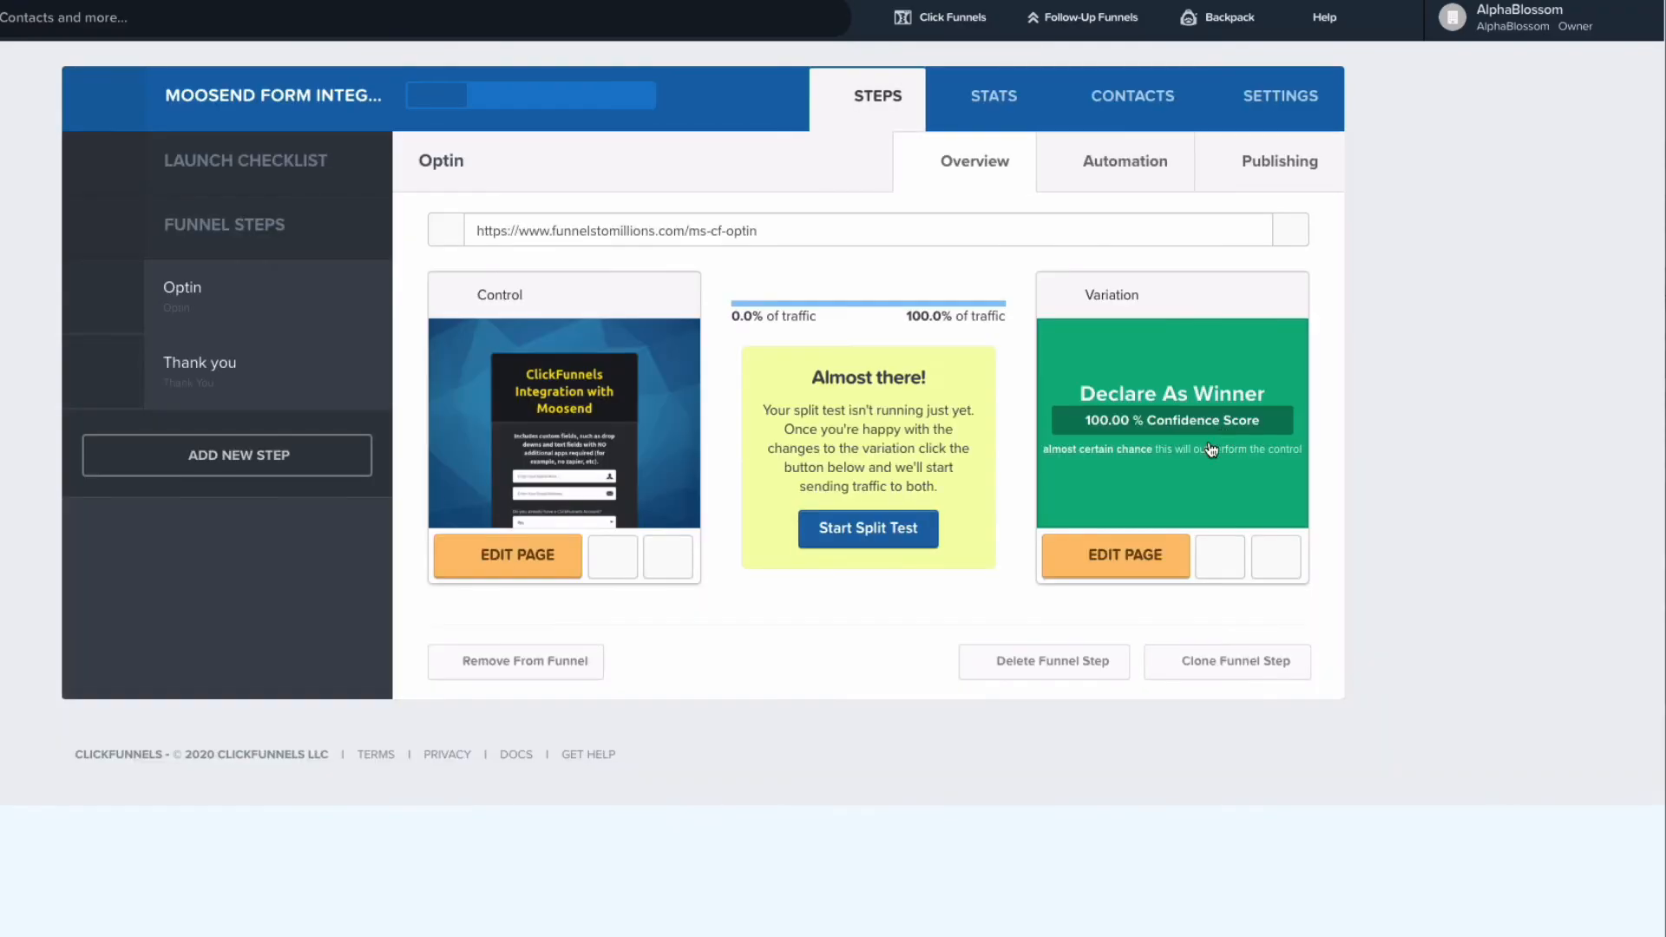
Step: Reopen the Optin step's Variation page in the editor and display its email integration settings
{"action": "left_click", "coordinate": [1123, 565]}
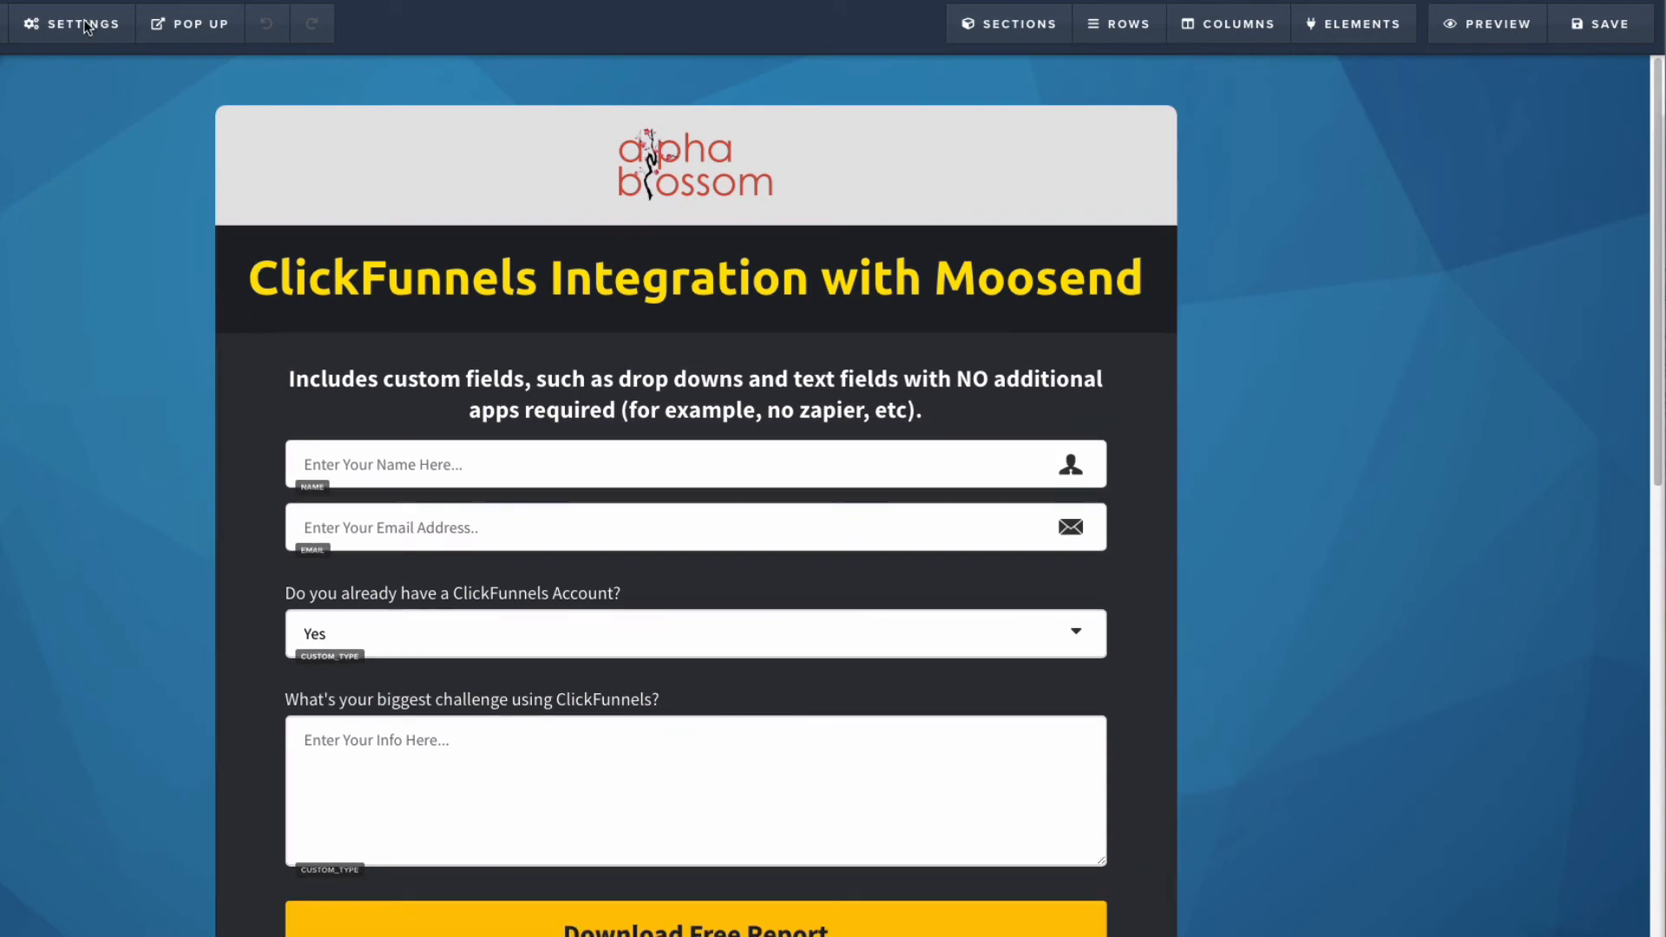
{"action": "mouse_move", "coordinate": [86, 26]}
{"action": "left_click", "coordinate": [111, 69]}
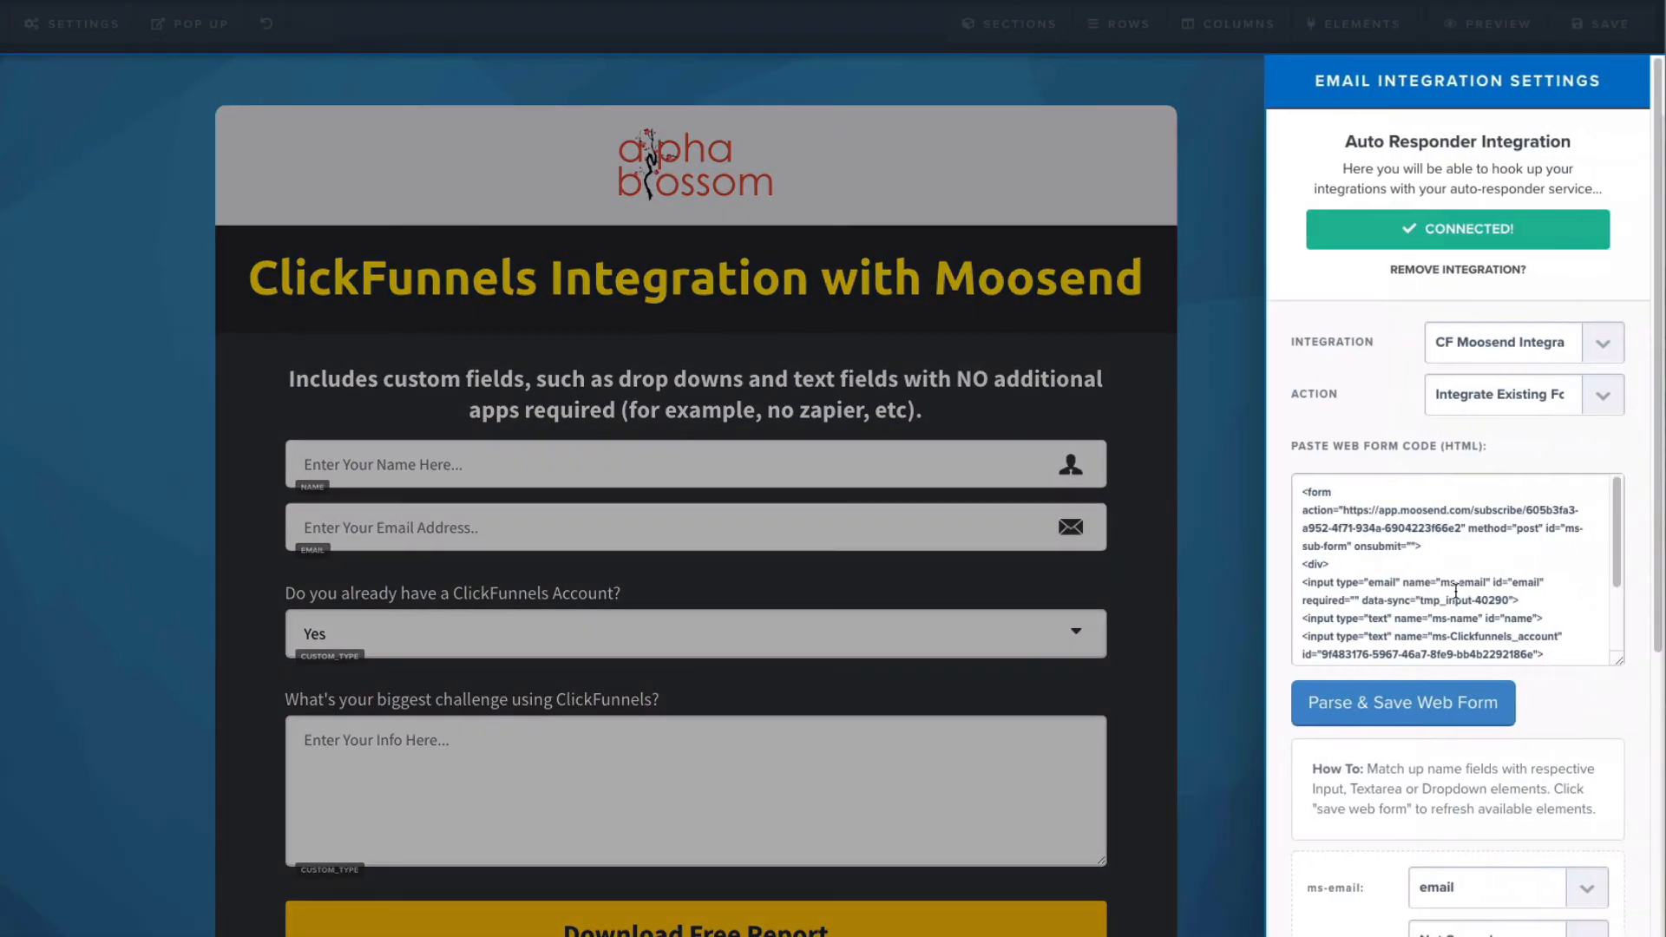
Step: Map ms-name to name, ms-Clickfunnels_account to cf-account, and ms-Biggest_challenge to cf-big-challenge
{"action": "scroll", "coordinate": [1623, 778], "scroll_direction": "down", "scroll_amount": 5}
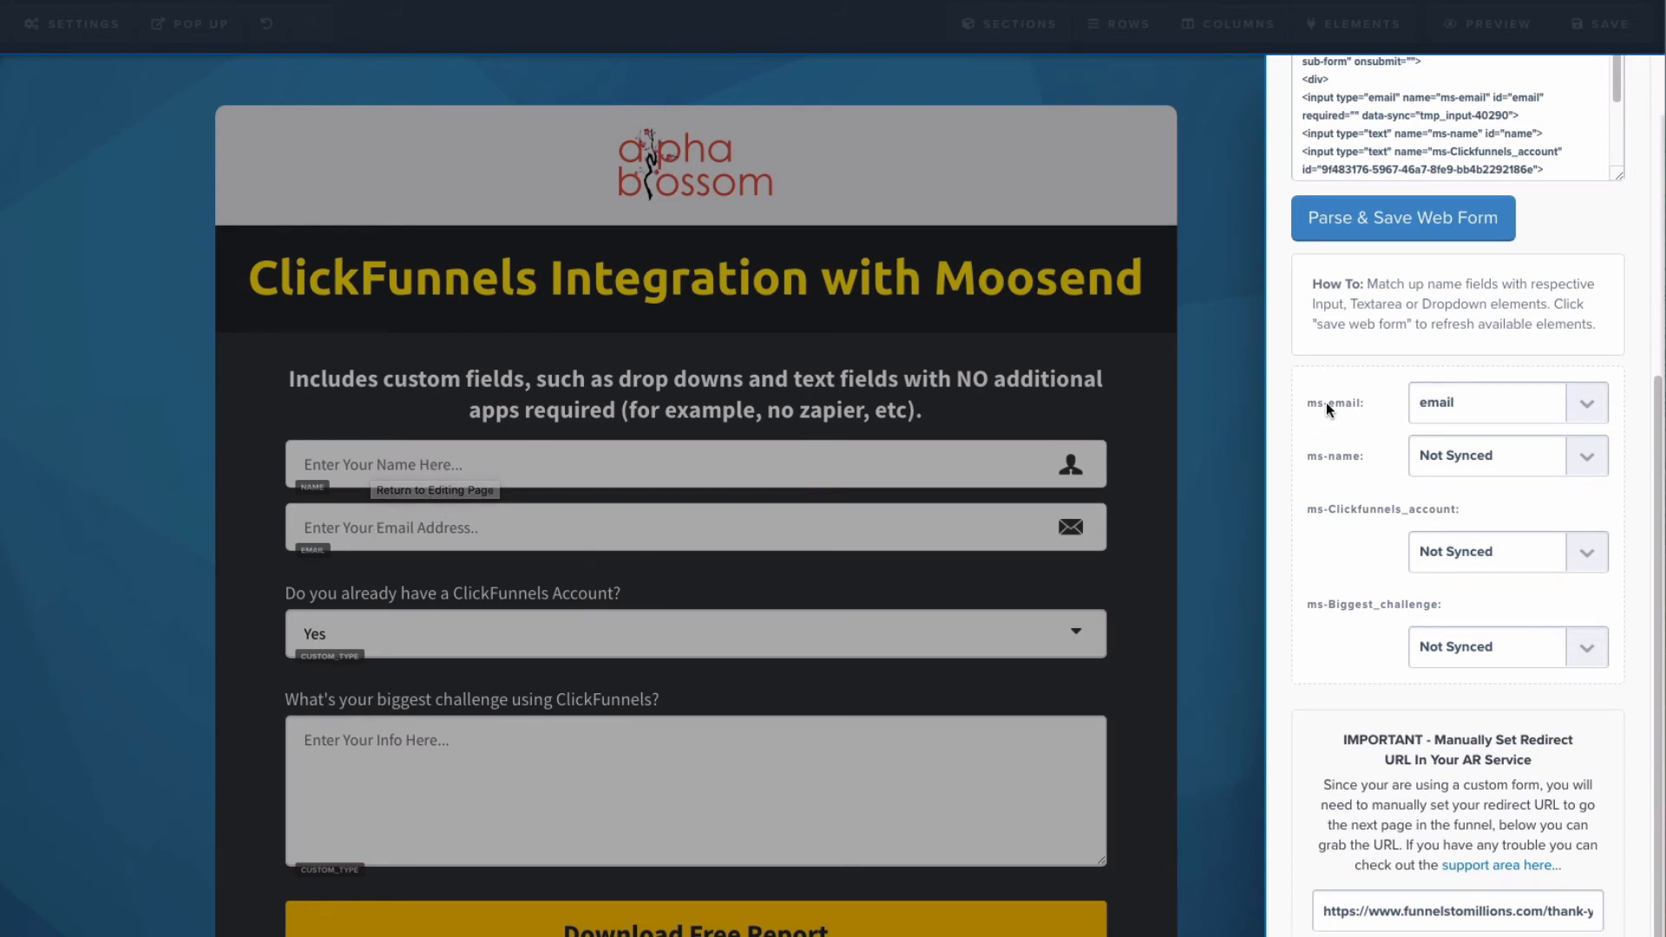
{"action": "left_click", "coordinate": [1562, 466]}
{"action": "left_click", "coordinate": [1485, 472]}
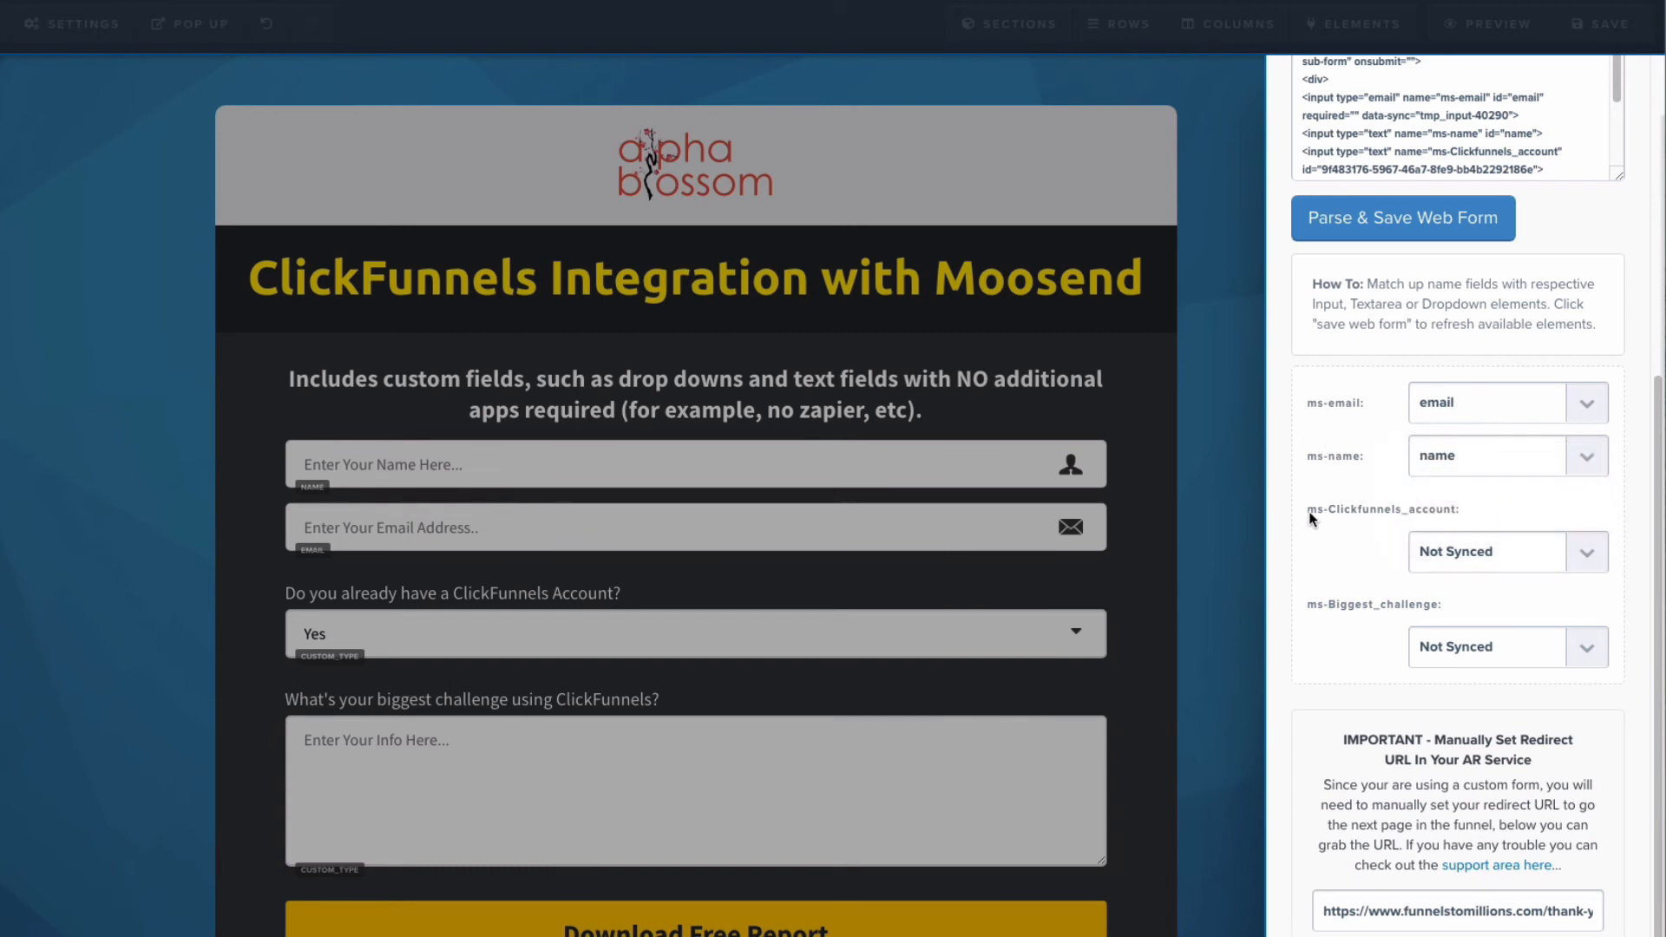
{"action": "left_click", "coordinate": [1588, 557]}
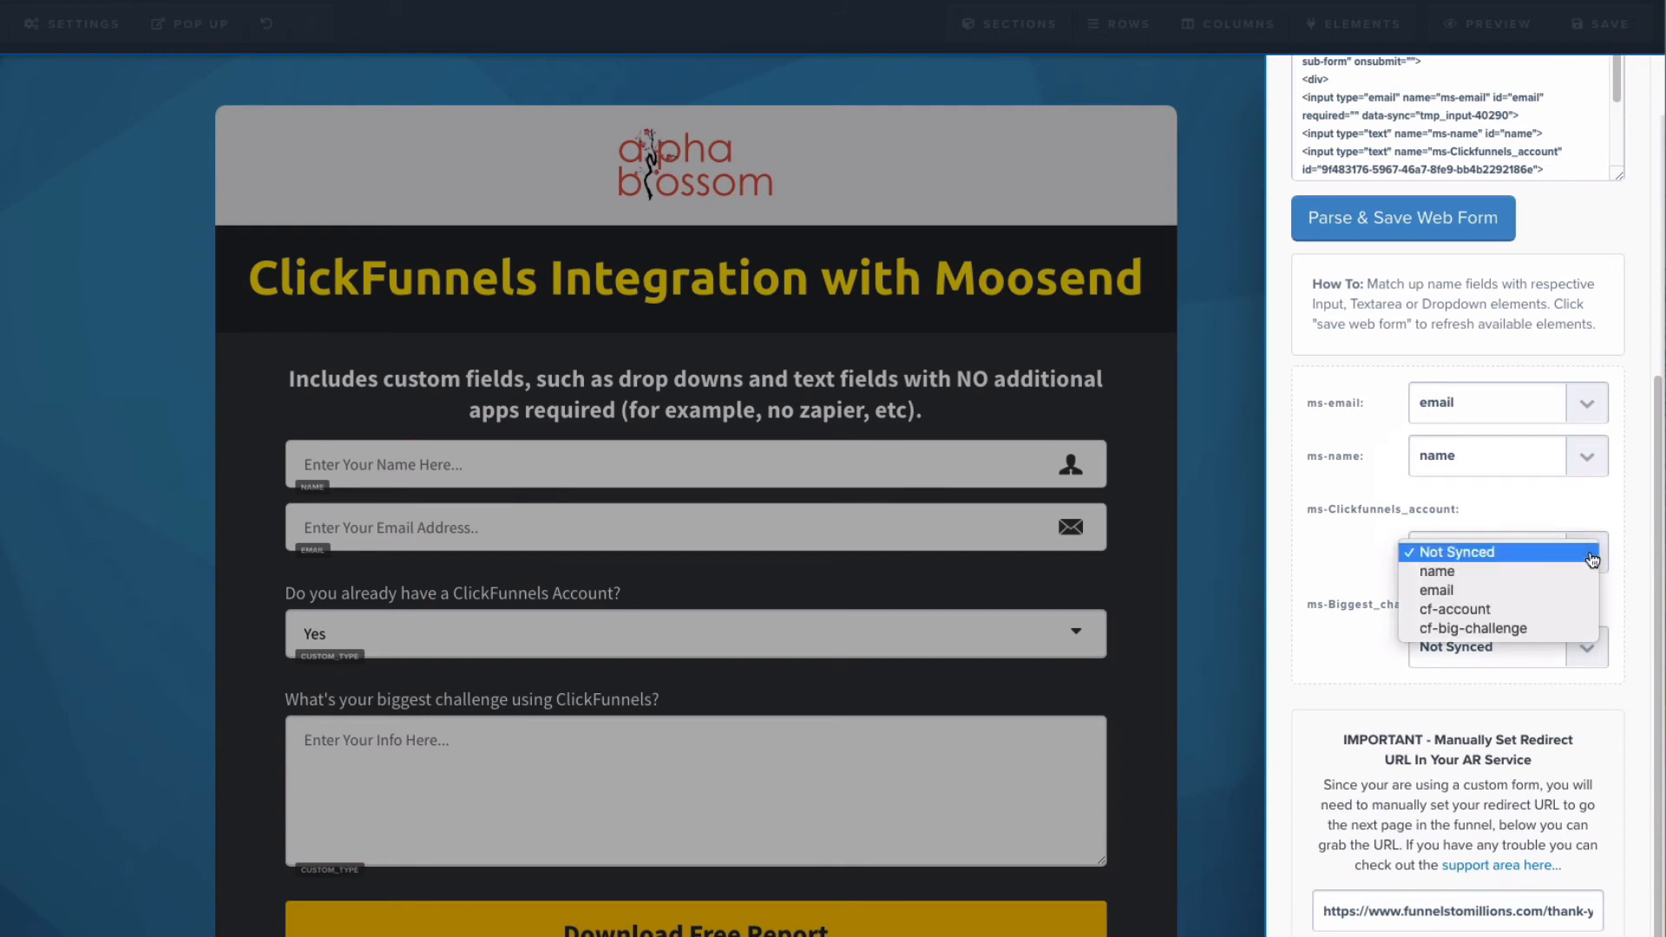
{"action": "left_click", "coordinate": [1489, 609]}
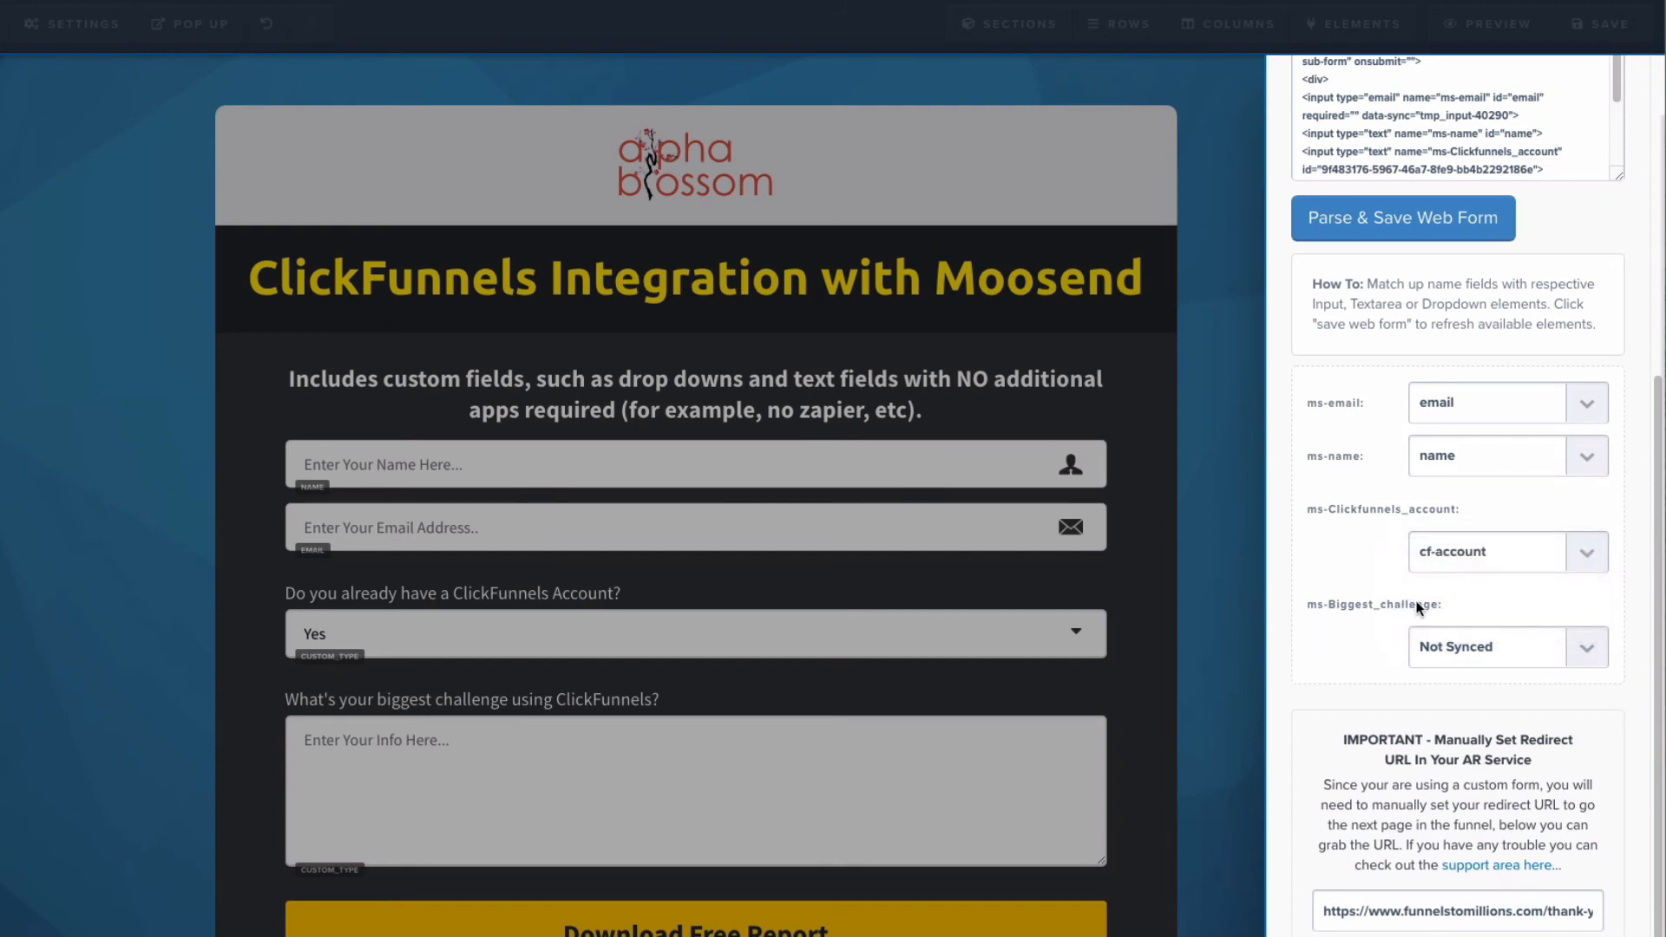
{"action": "left_click", "coordinate": [1581, 648]}
{"action": "left_click", "coordinate": [1480, 726]}
Step: Highlight the thank-you redirect URL in the integration settings and save the page, dismissing the SEO meta data settings
{"action": "left_click_drag", "start_coordinate": [1320, 916], "coordinate": [1589, 910]}
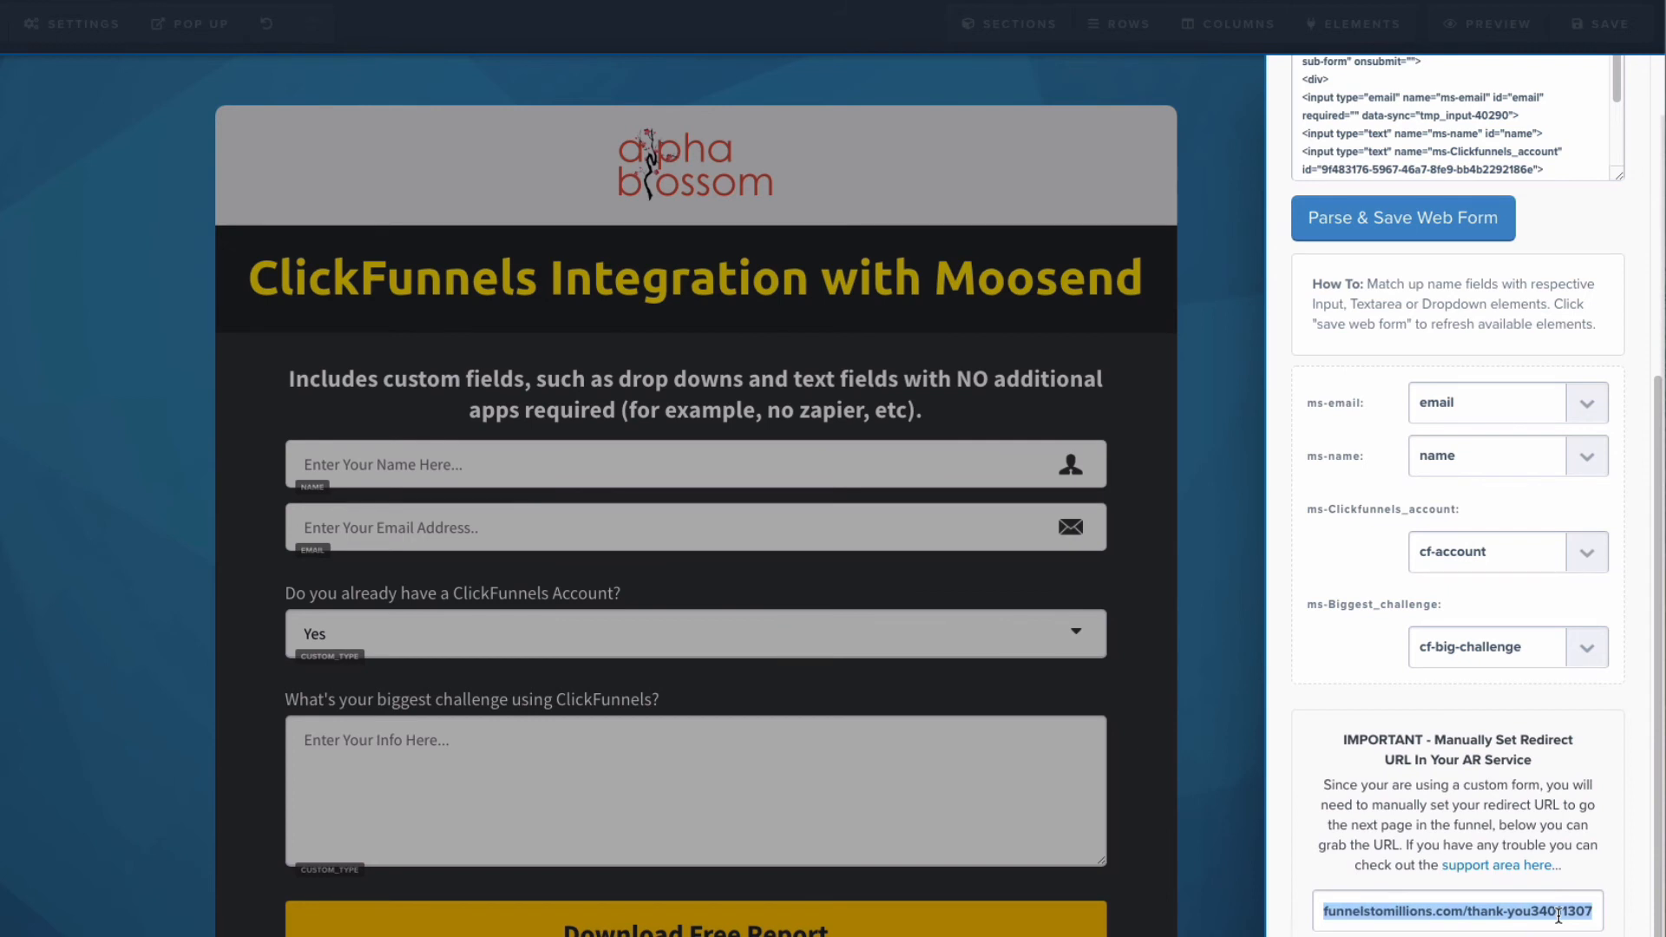
{"action": "left_click", "coordinate": [1215, 680]}
{"action": "left_click", "coordinate": [1590, 26]}
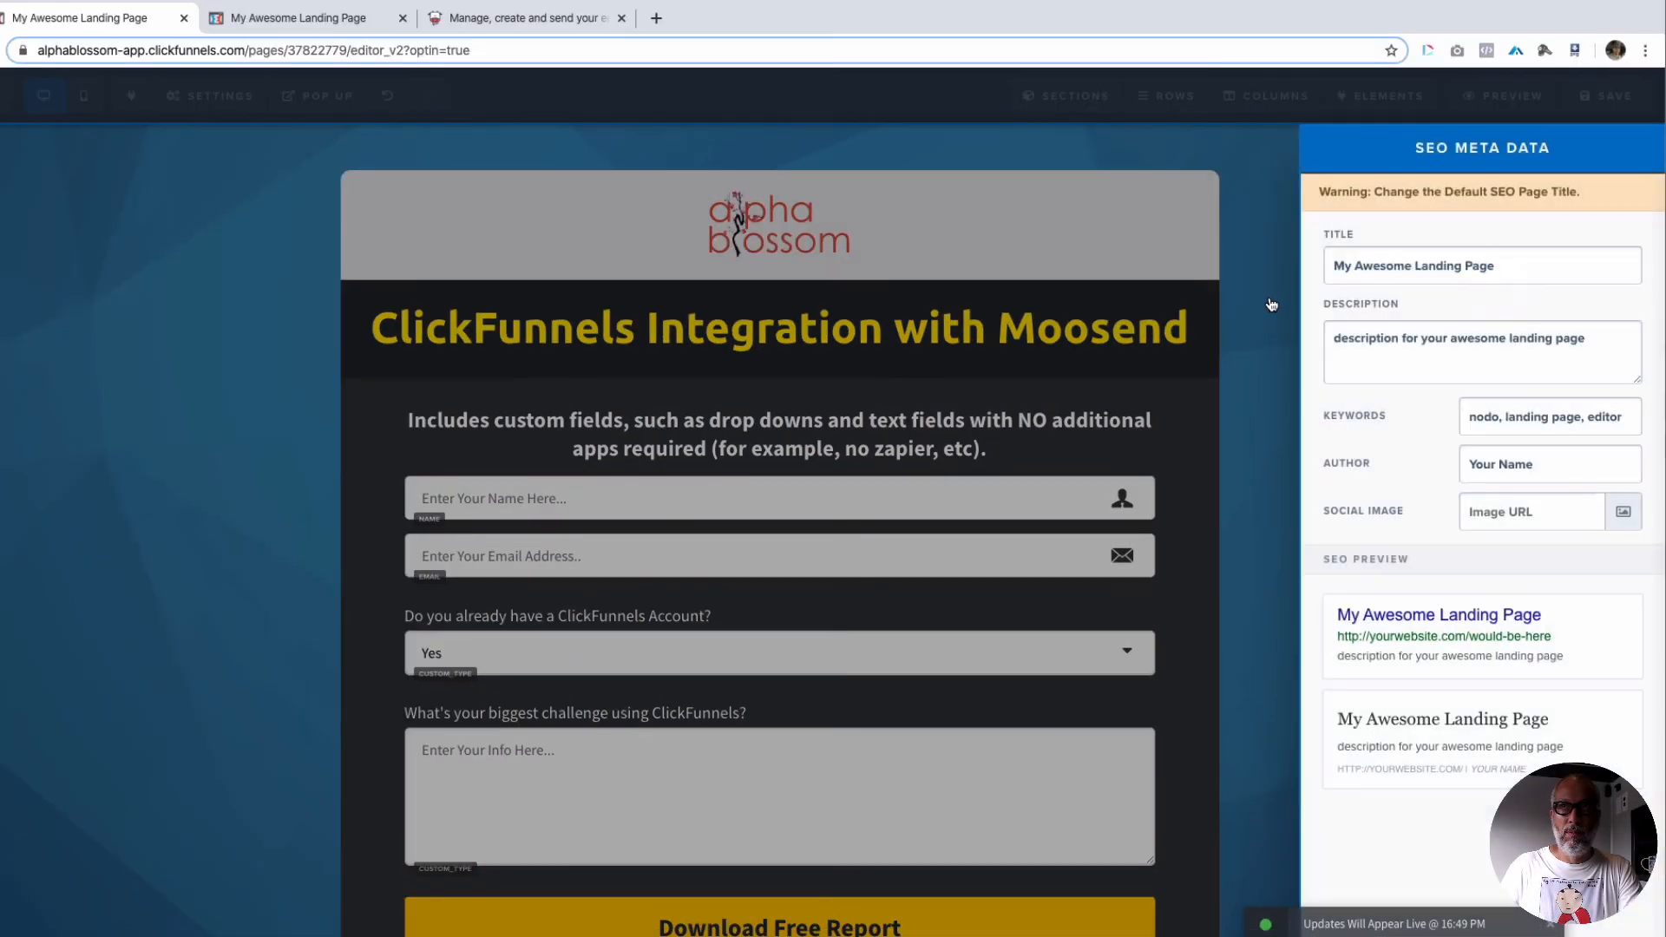
{"action": "left_click", "coordinate": [1271, 304]}
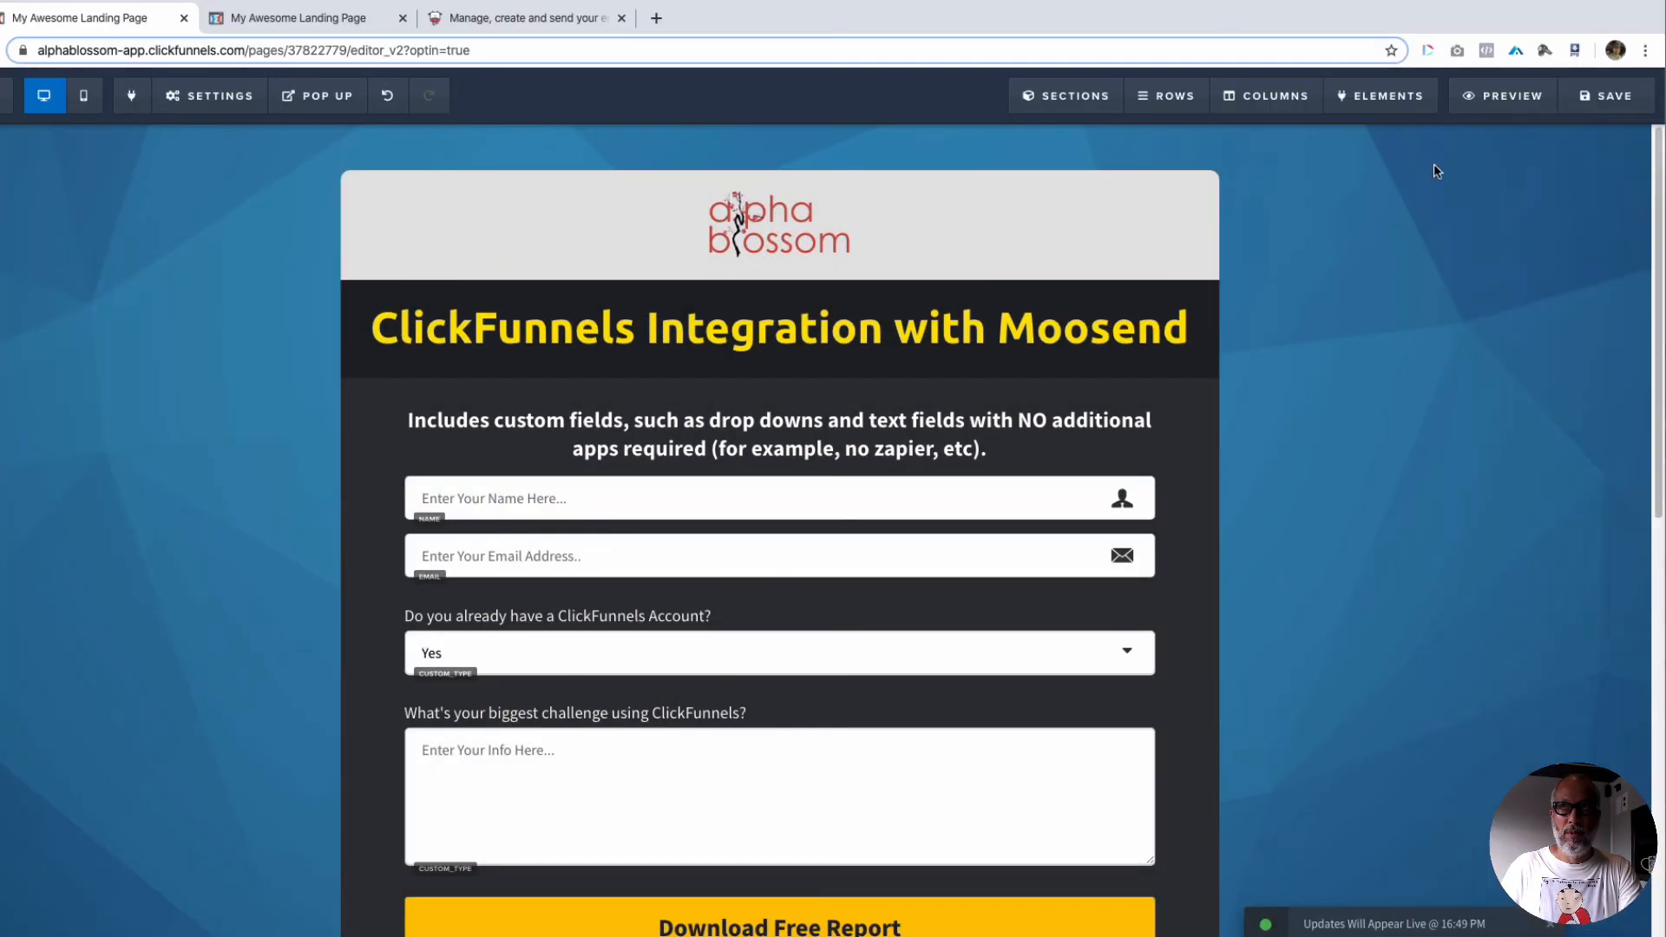
Step: Open the opt-in page's preview in an incognito window and enter the test subscriber's full name
{"action": "right_click", "coordinate": [1500, 103]}
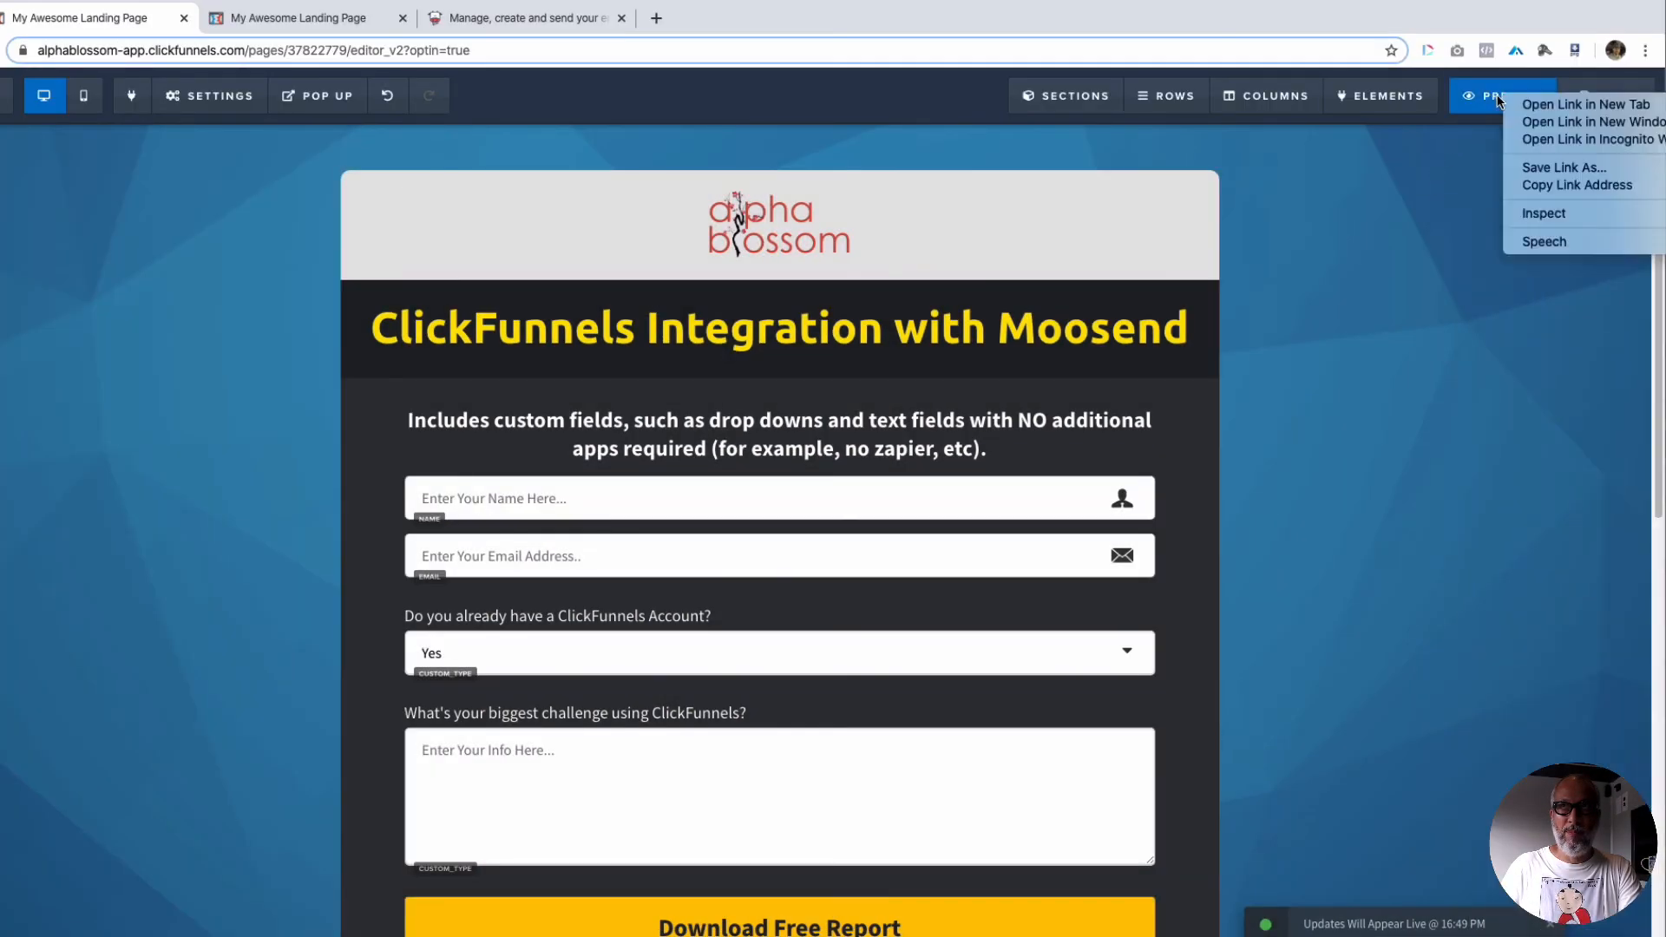
{"action": "left_click", "coordinate": [1554, 134]}
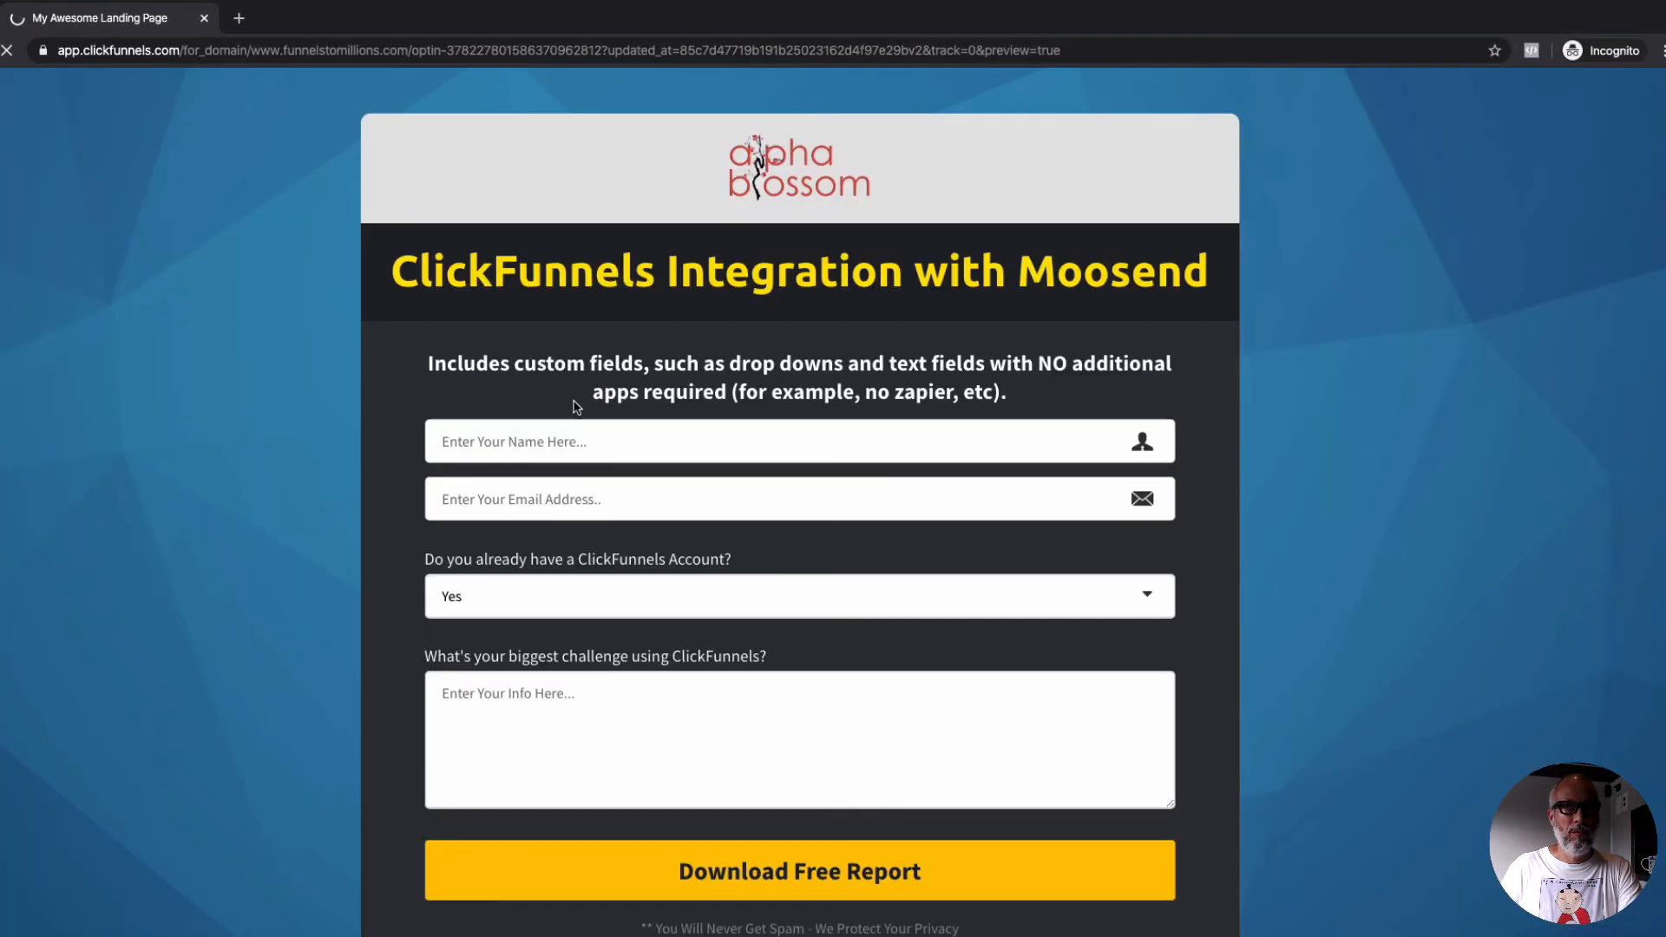
{"action": "left_click", "coordinate": [555, 443]}
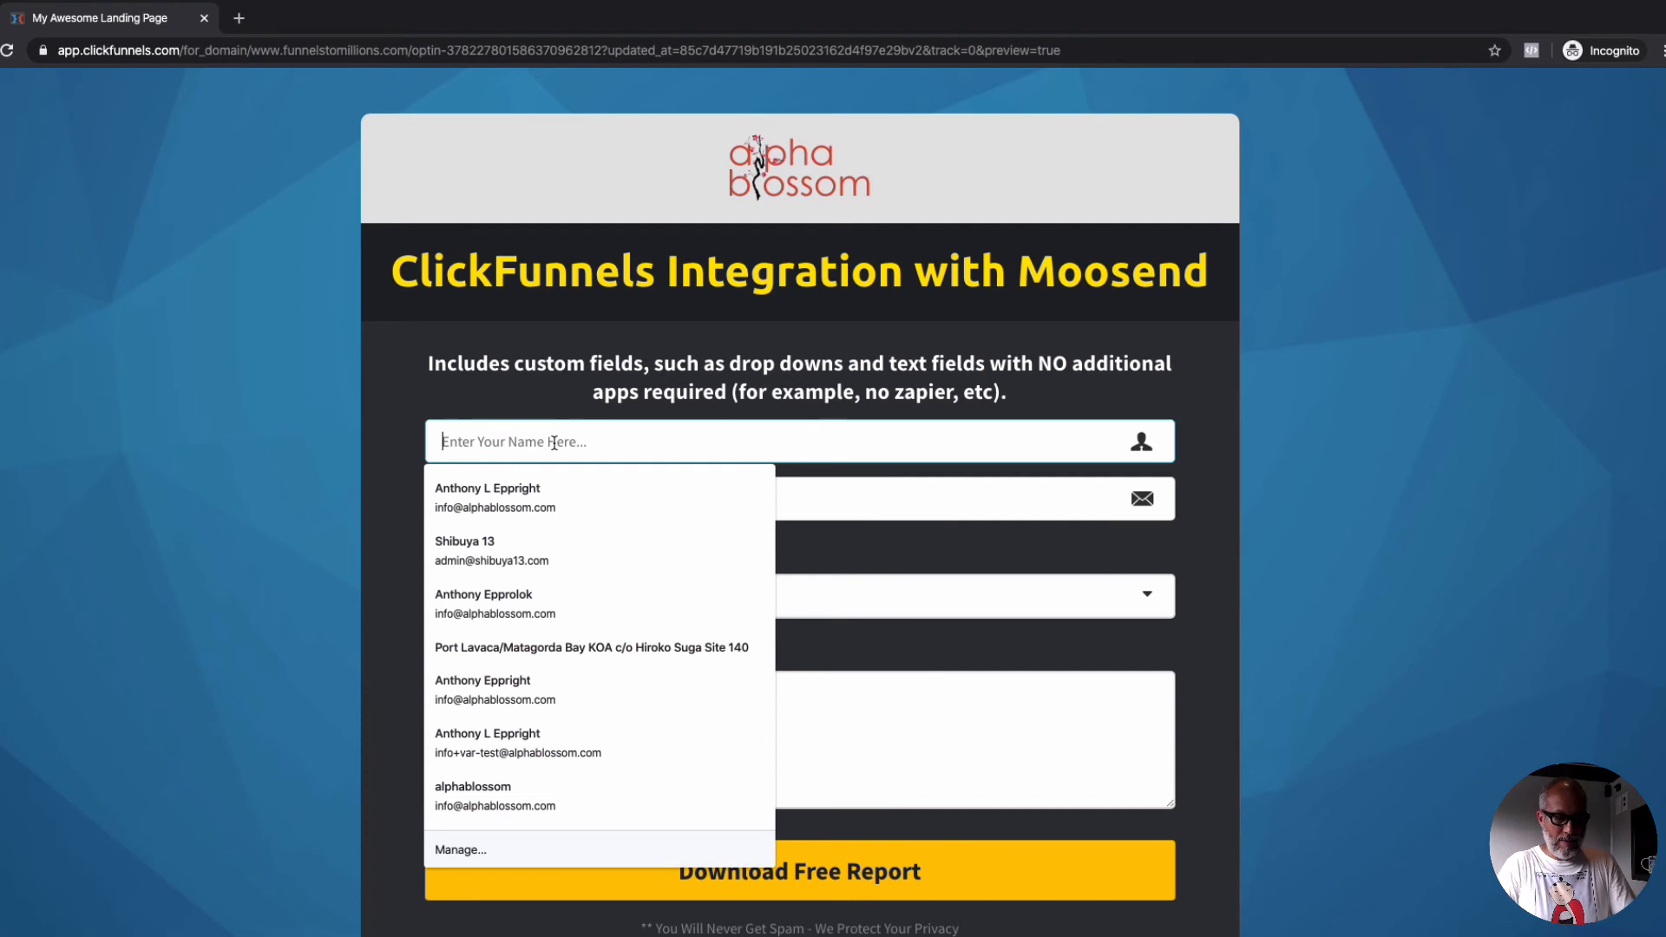
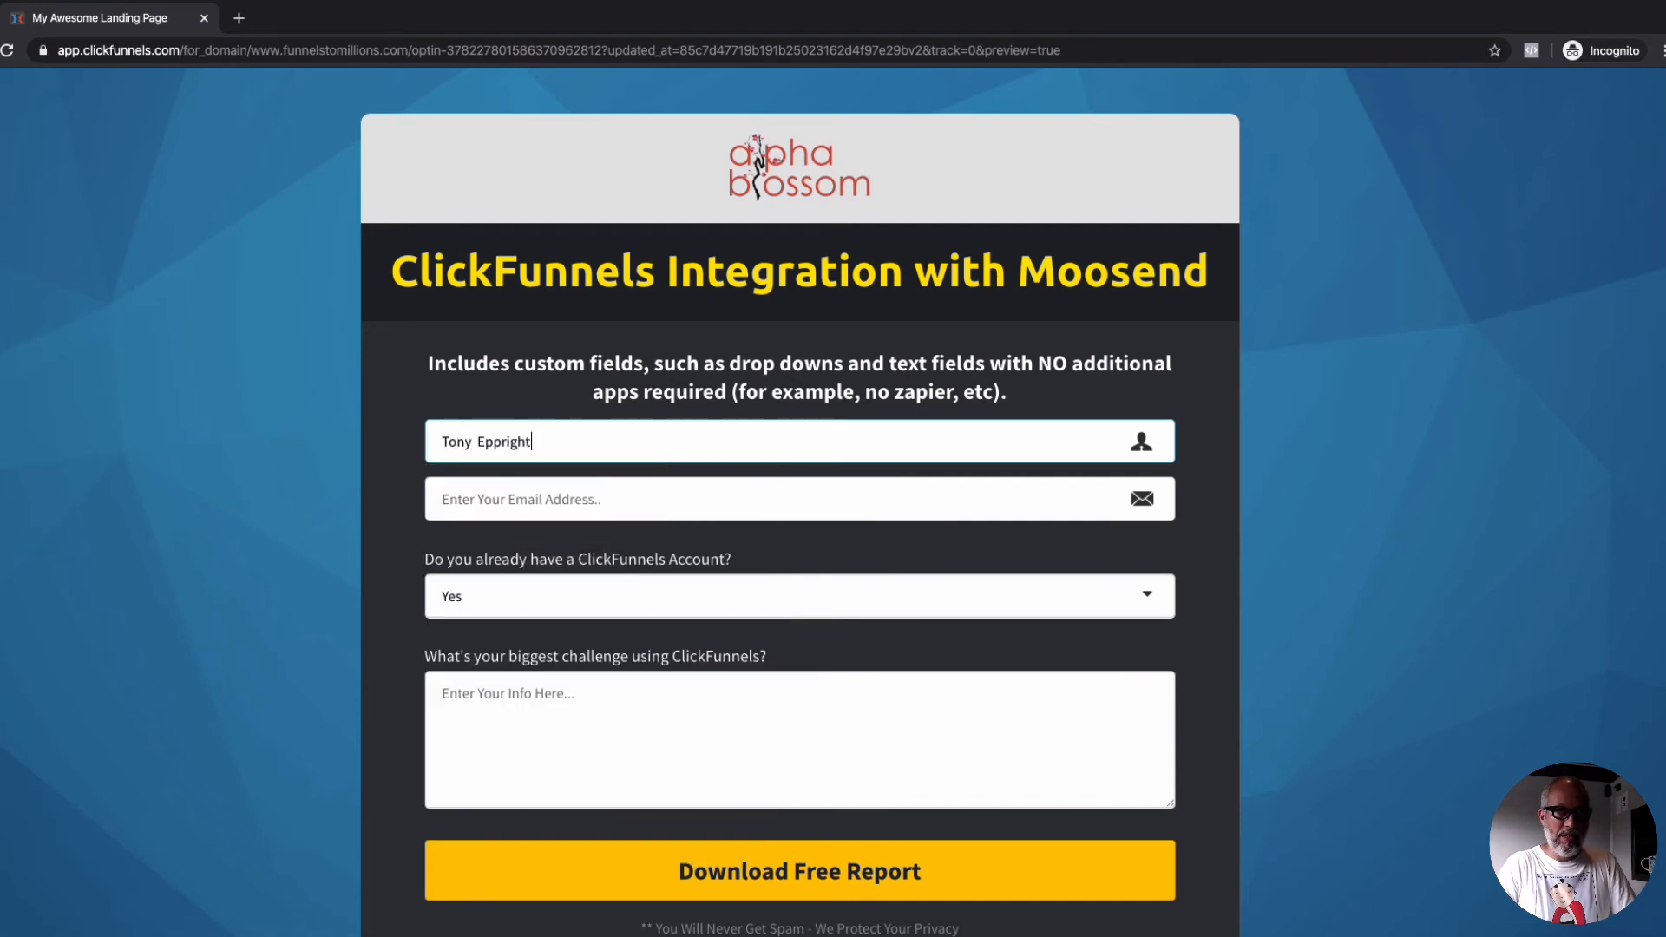
Step: Fill in the opt-in form's email field with a dated test e-mail address
{"action": "key", "text": "Tab"}
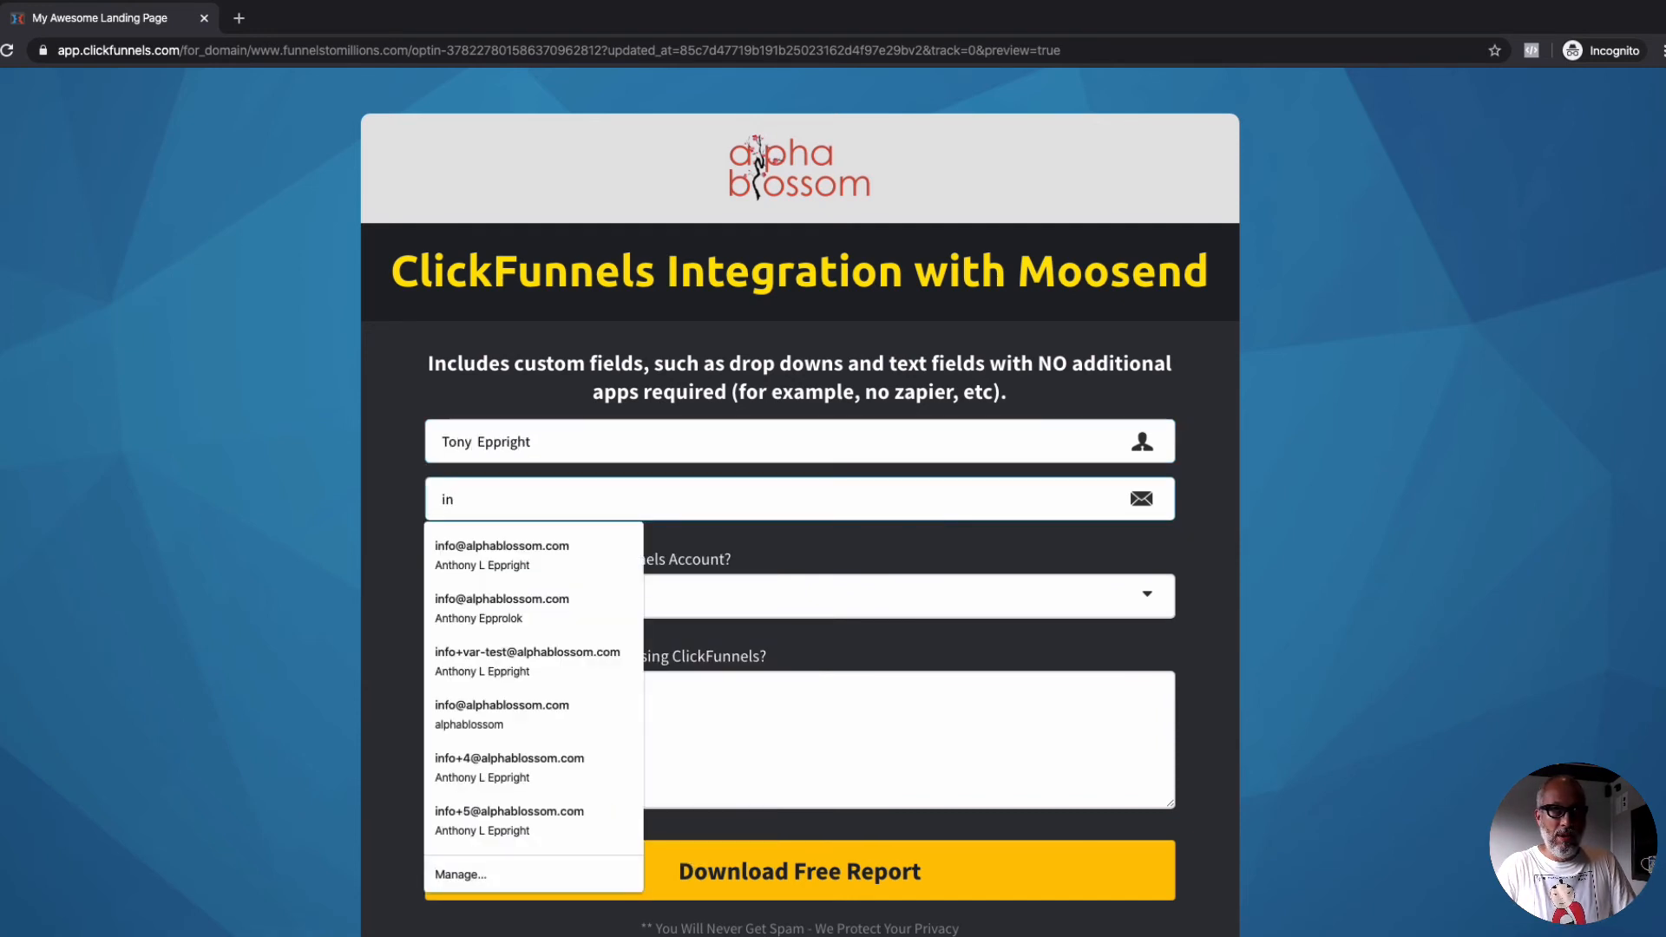
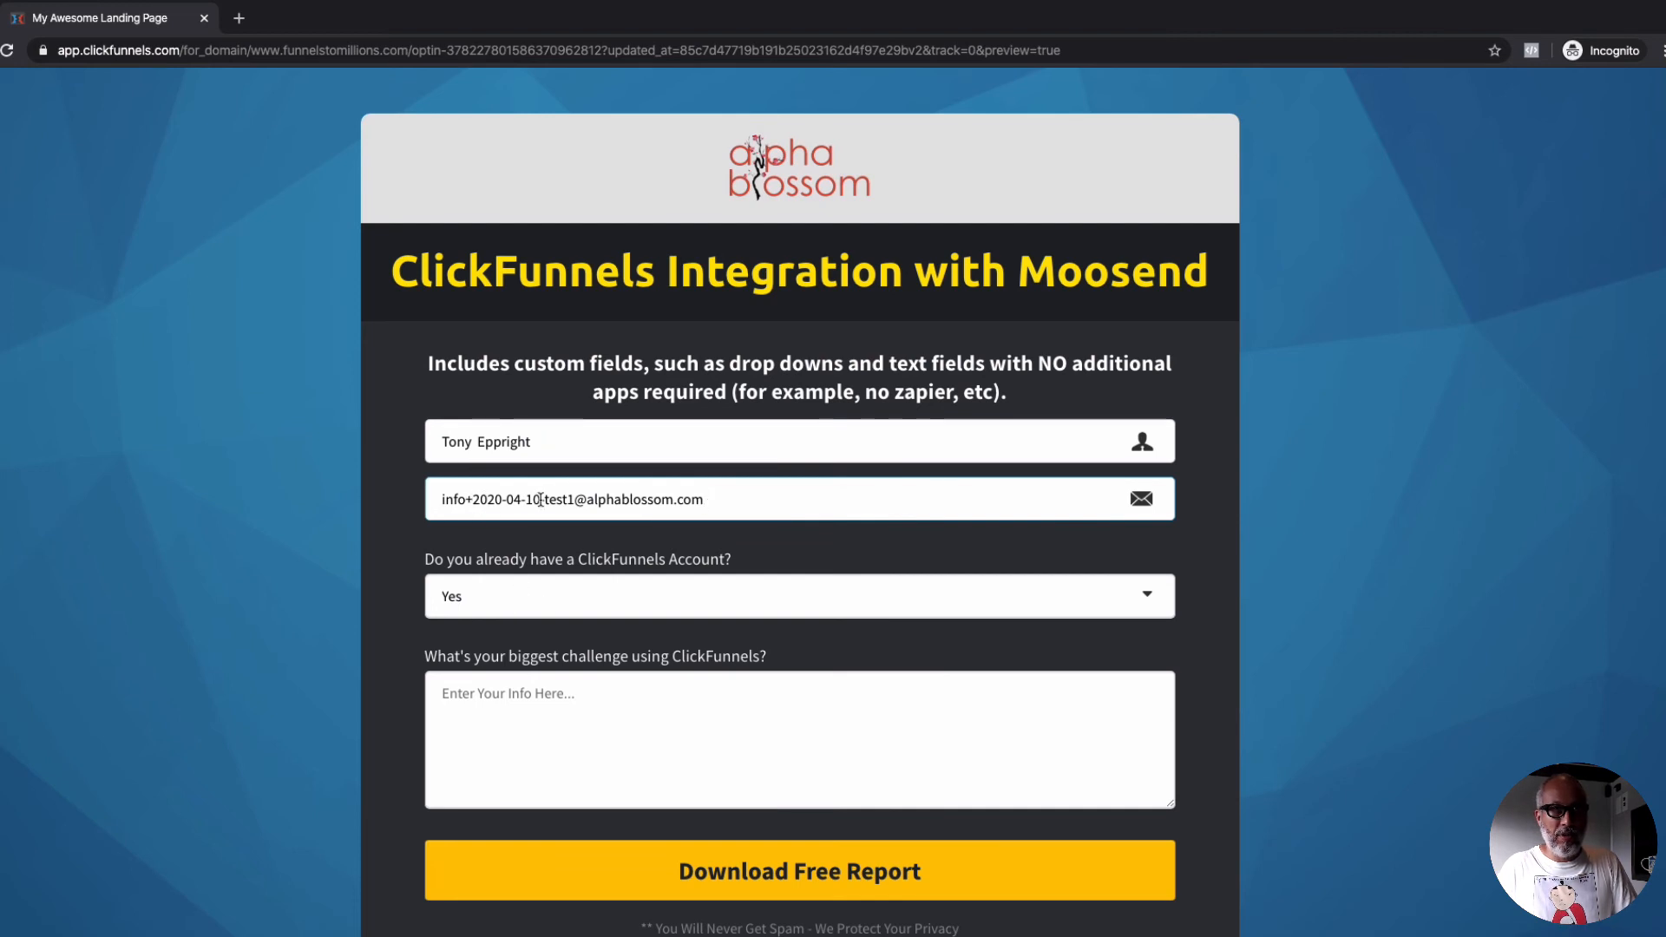
Step: Set the ClickFunnels account answer to No, enter "Finding good resources to learn." as the biggest challenge, and submit the form
{"action": "left_click", "coordinate": [534, 612]}
{"action": "left_click", "coordinate": [530, 616]}
{"action": "left_click", "coordinate": [528, 693]}
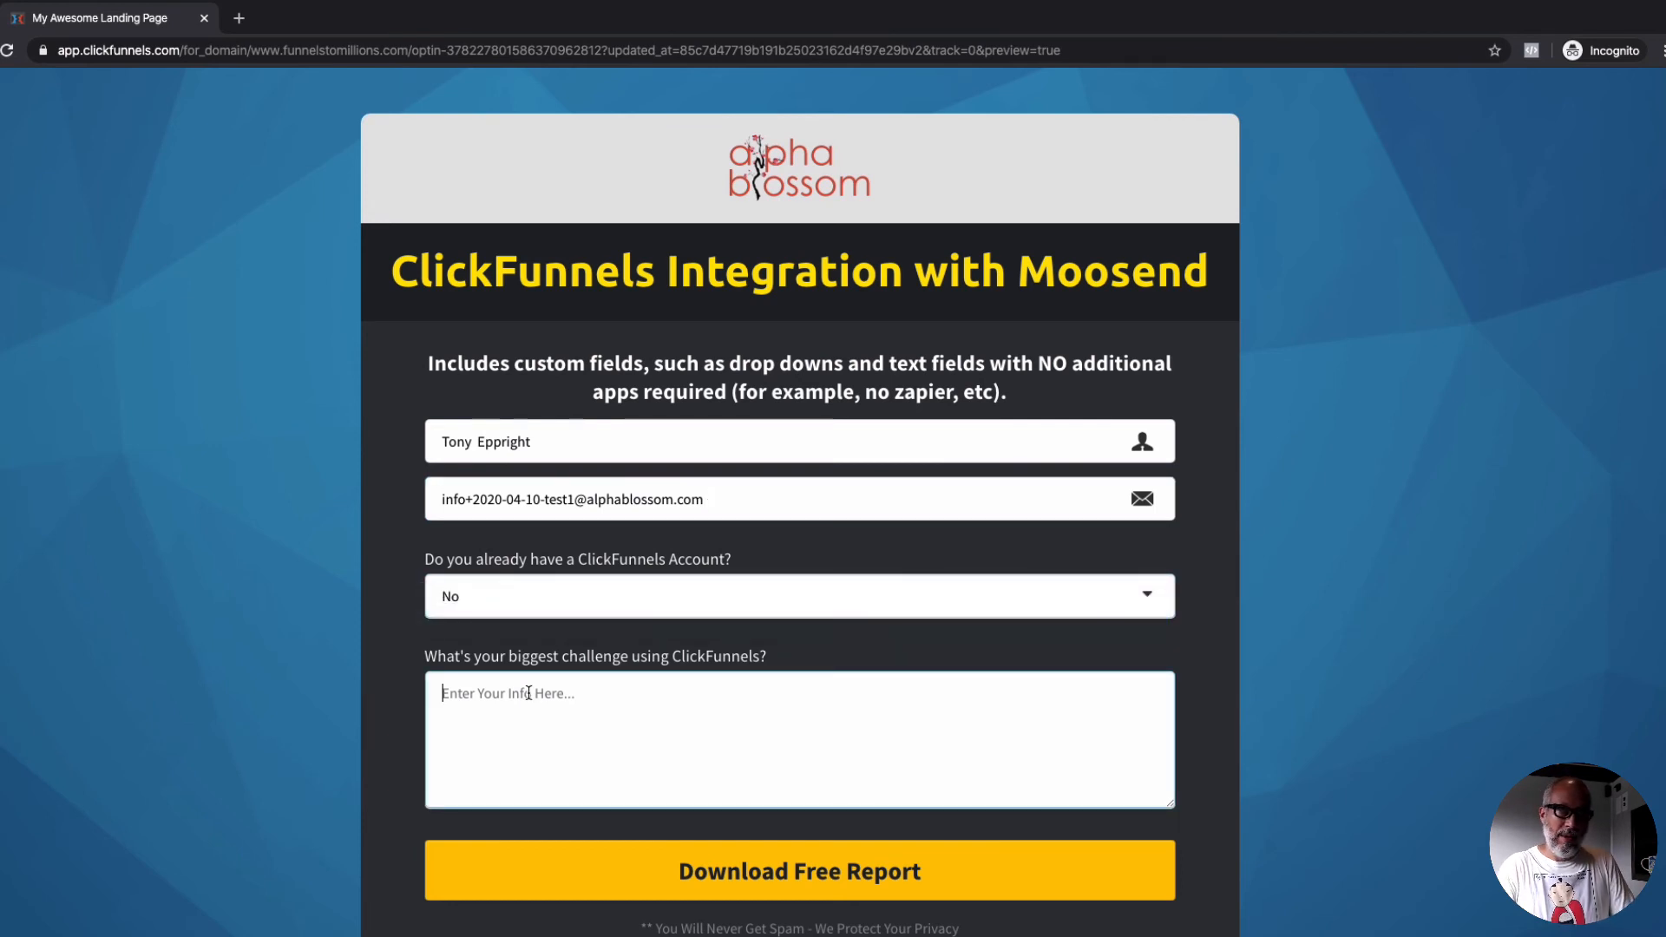
{"action": "type", "text": "Findi"}
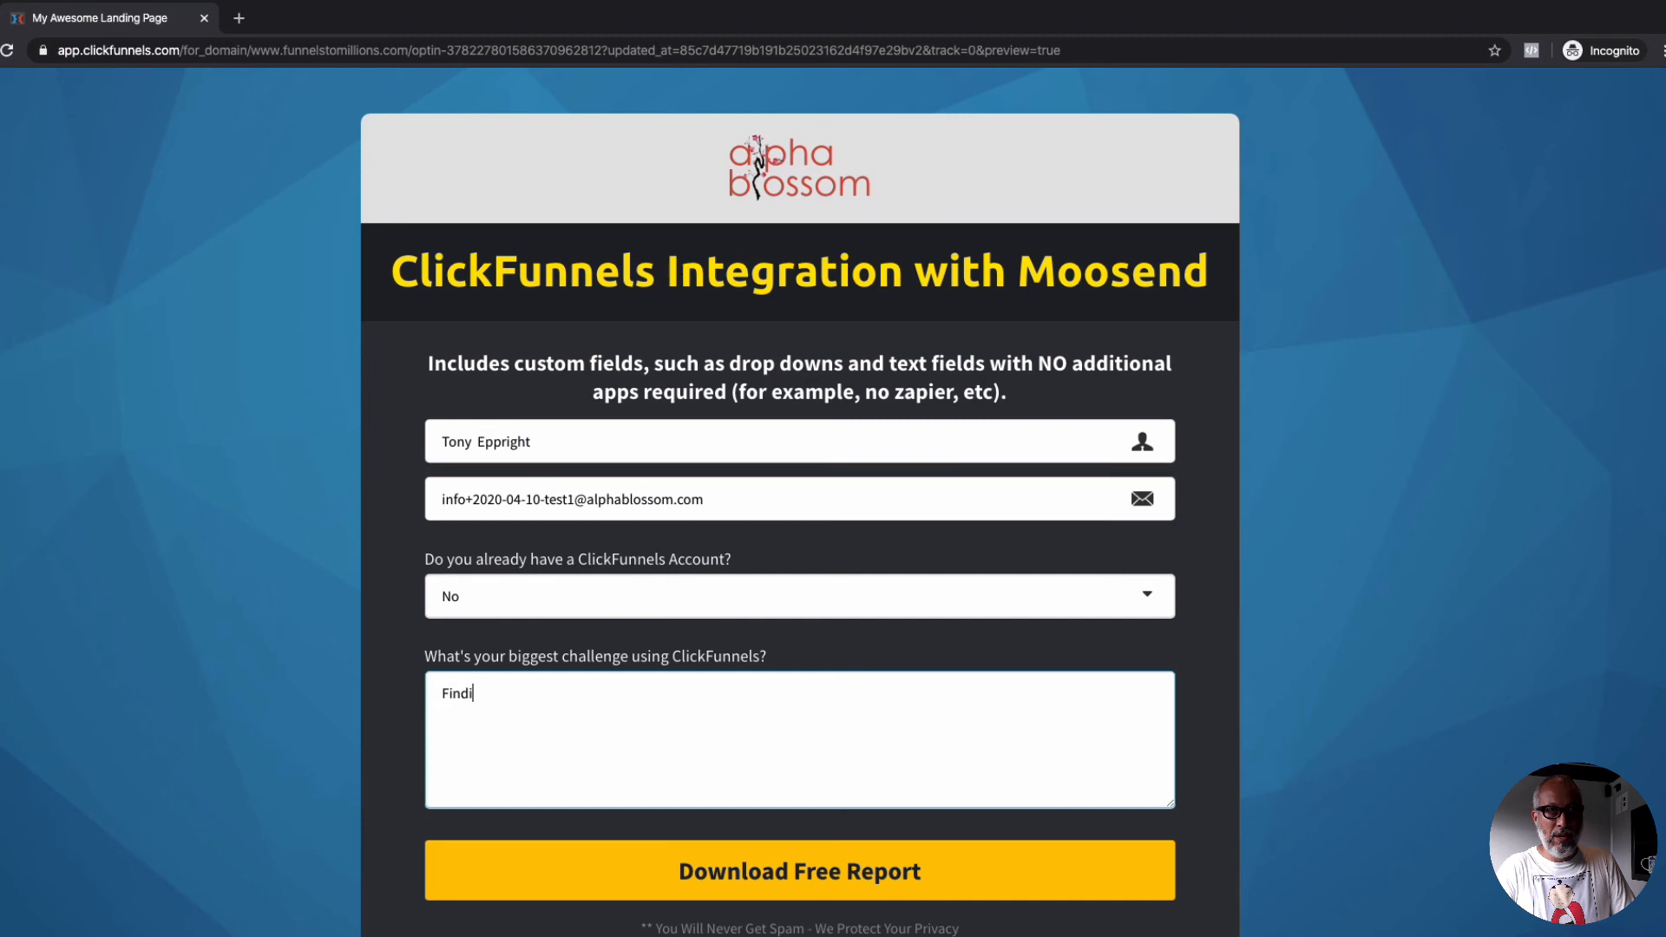
{"action": "type", "text": "ng good re"}
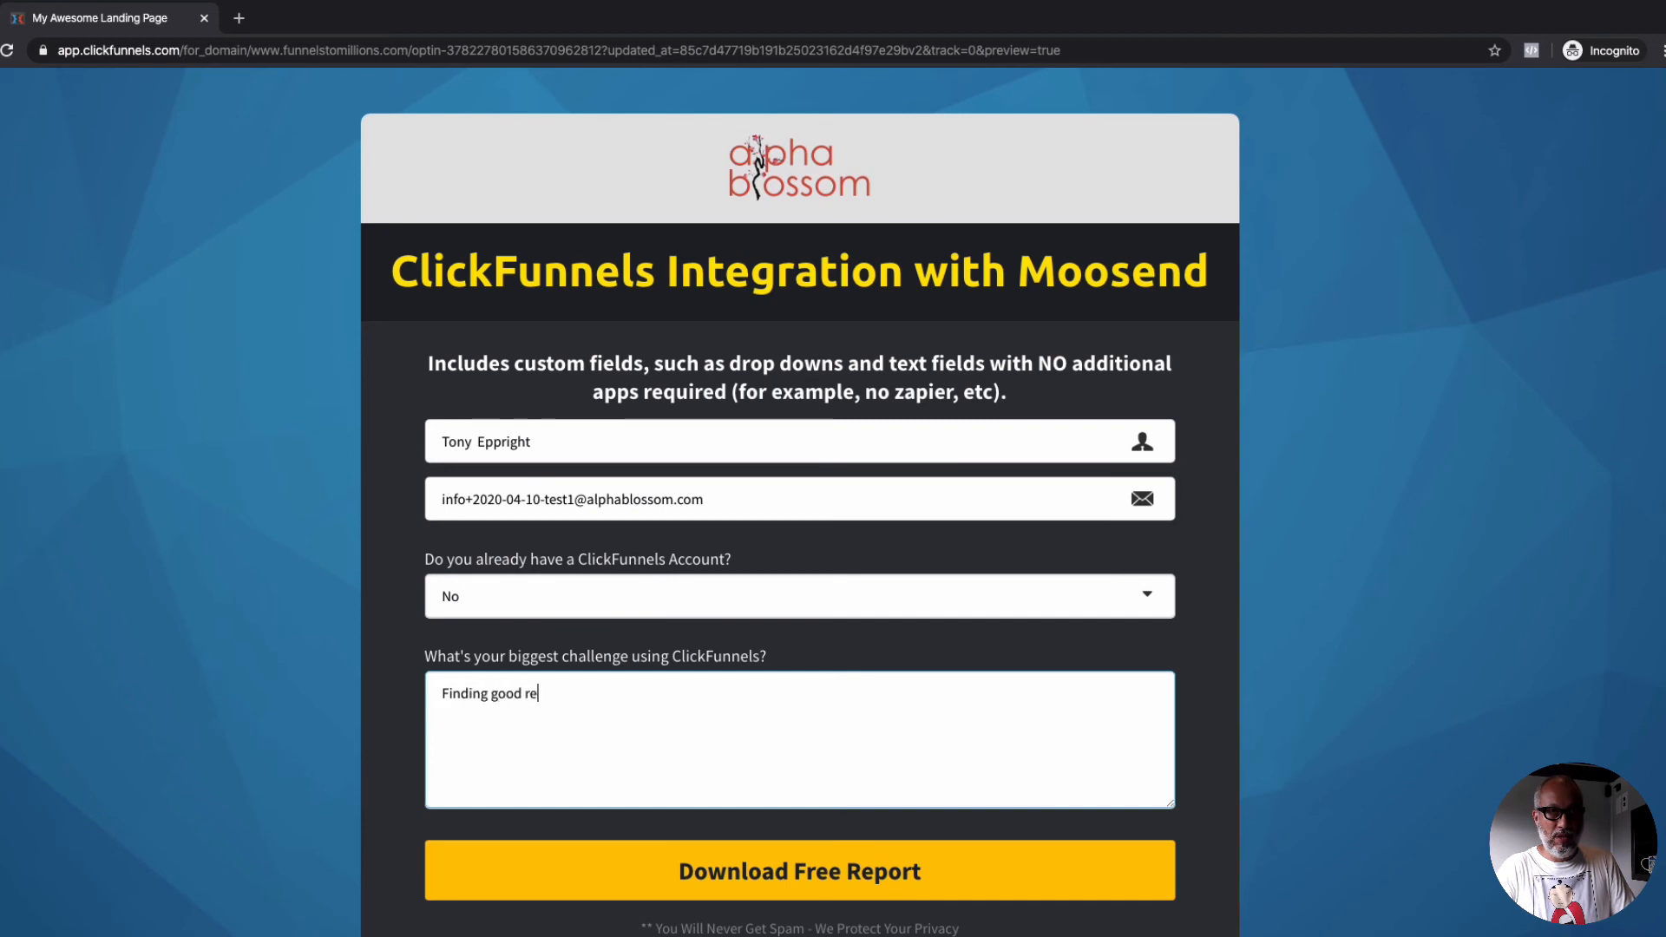
{"action": "type", "text": "sources to learn"}
{"action": "type", "text": ","}
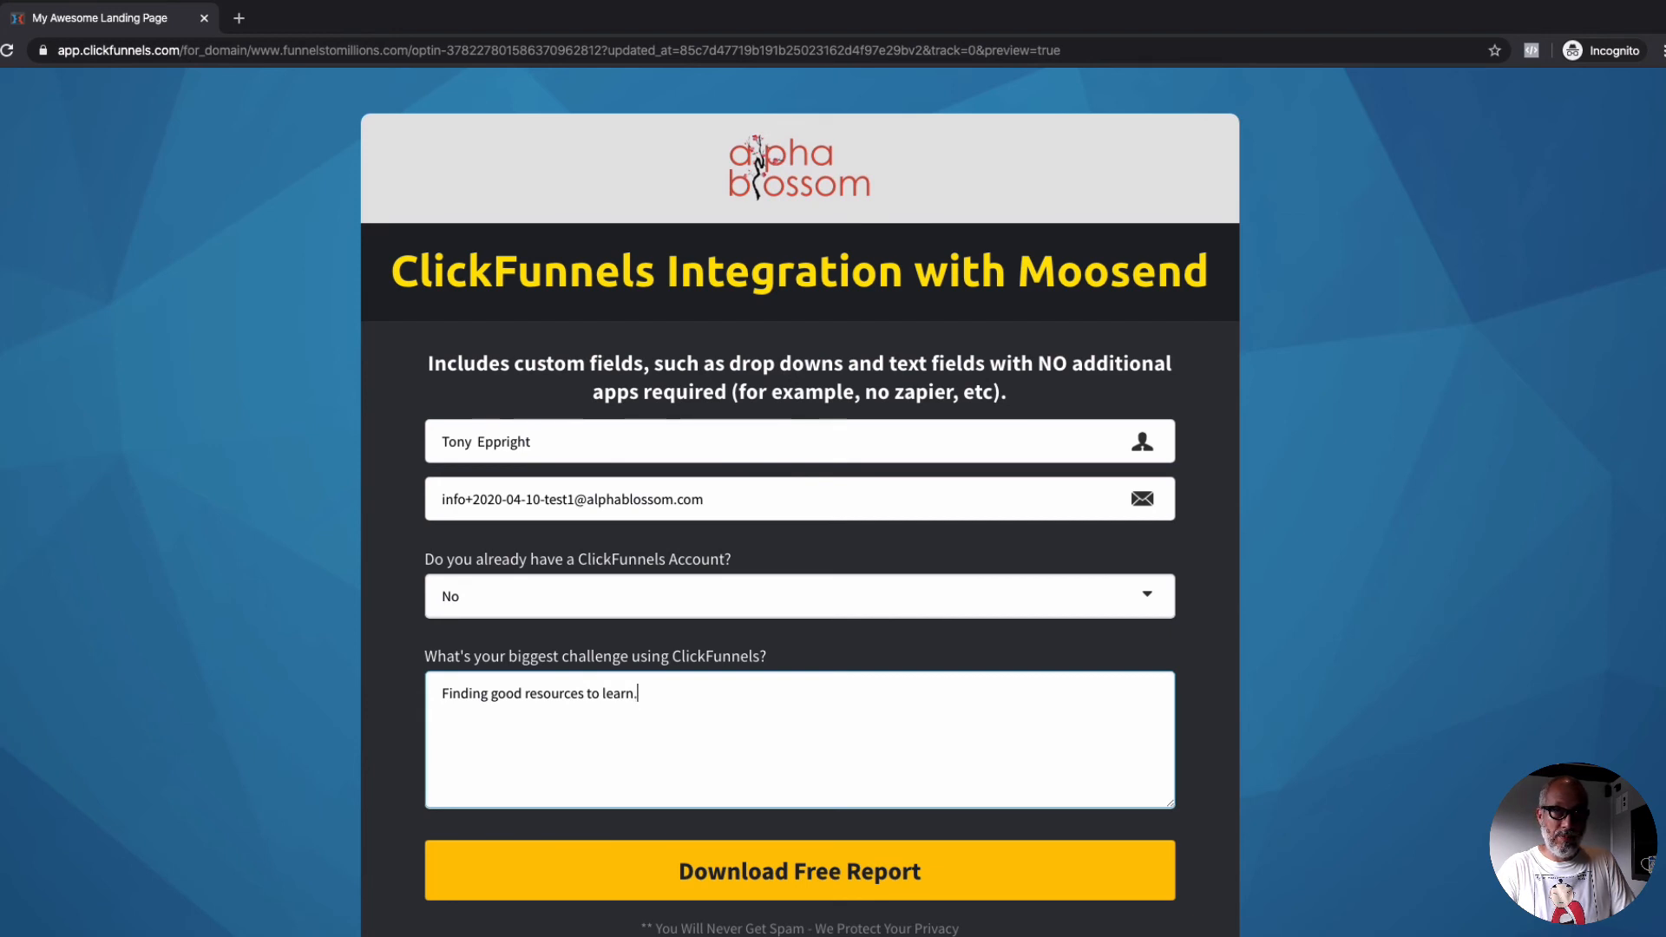
{"action": "left_click", "coordinate": [808, 866]}
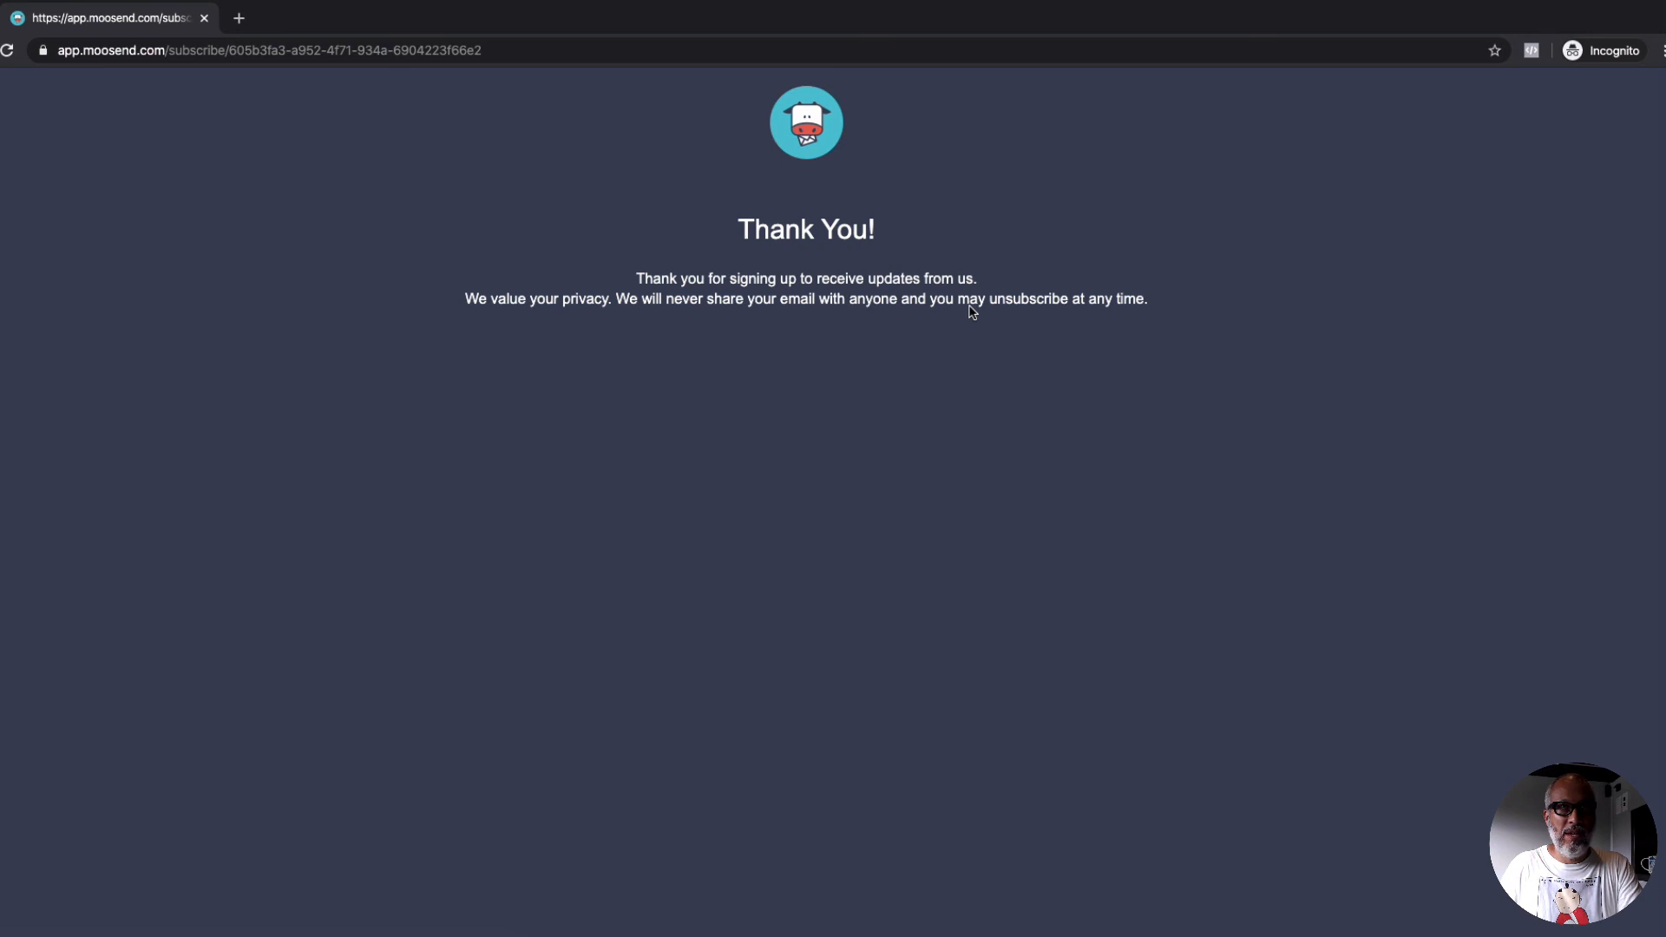
Step: Switch to Moosend, view the ClickFunnels Moosend Integration list, and open the new test subscriber's member record
{"action": "key", "text": "super+w"}
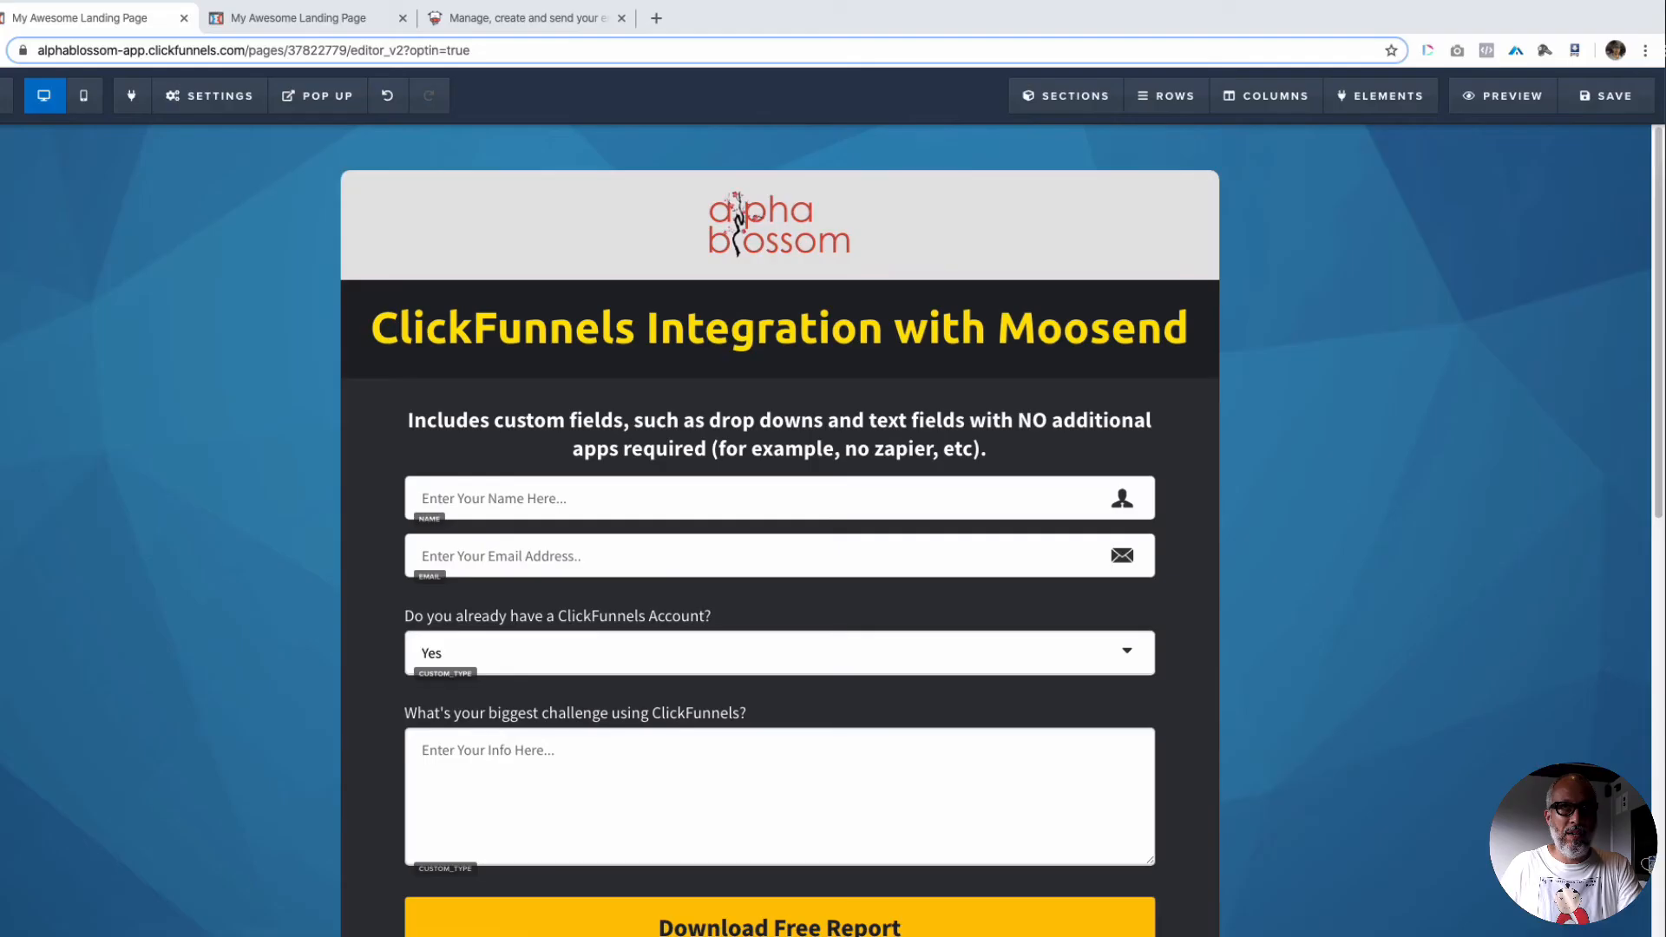
{"action": "left_click", "coordinate": [512, 21]}
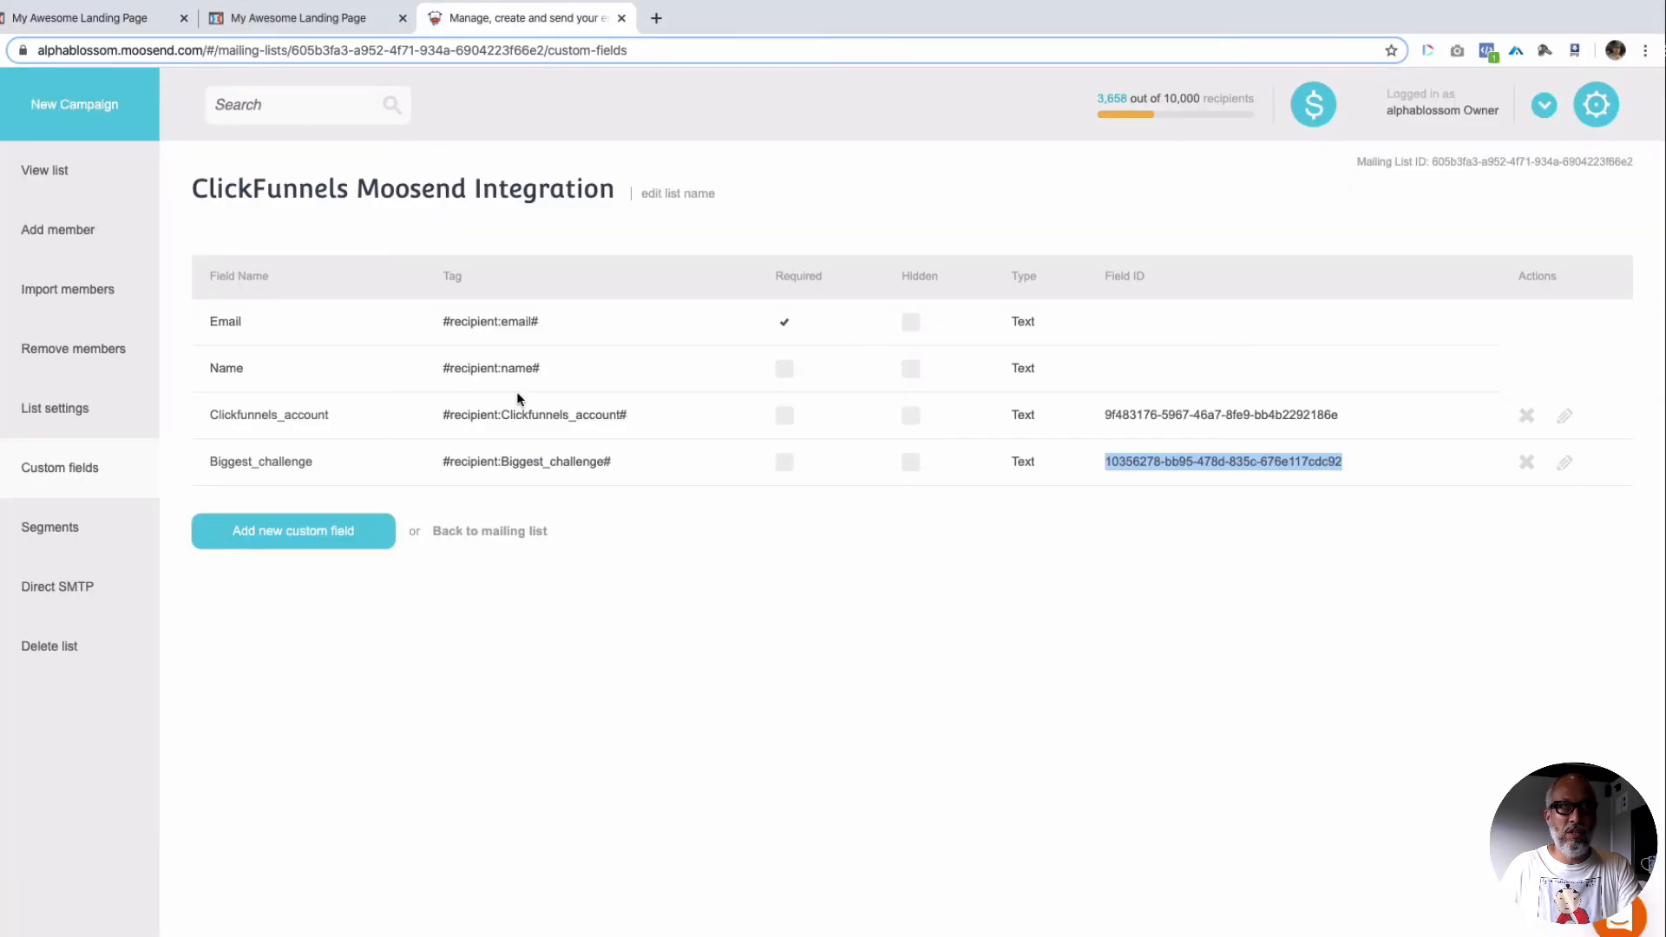
{"action": "left_click", "coordinate": [48, 171]}
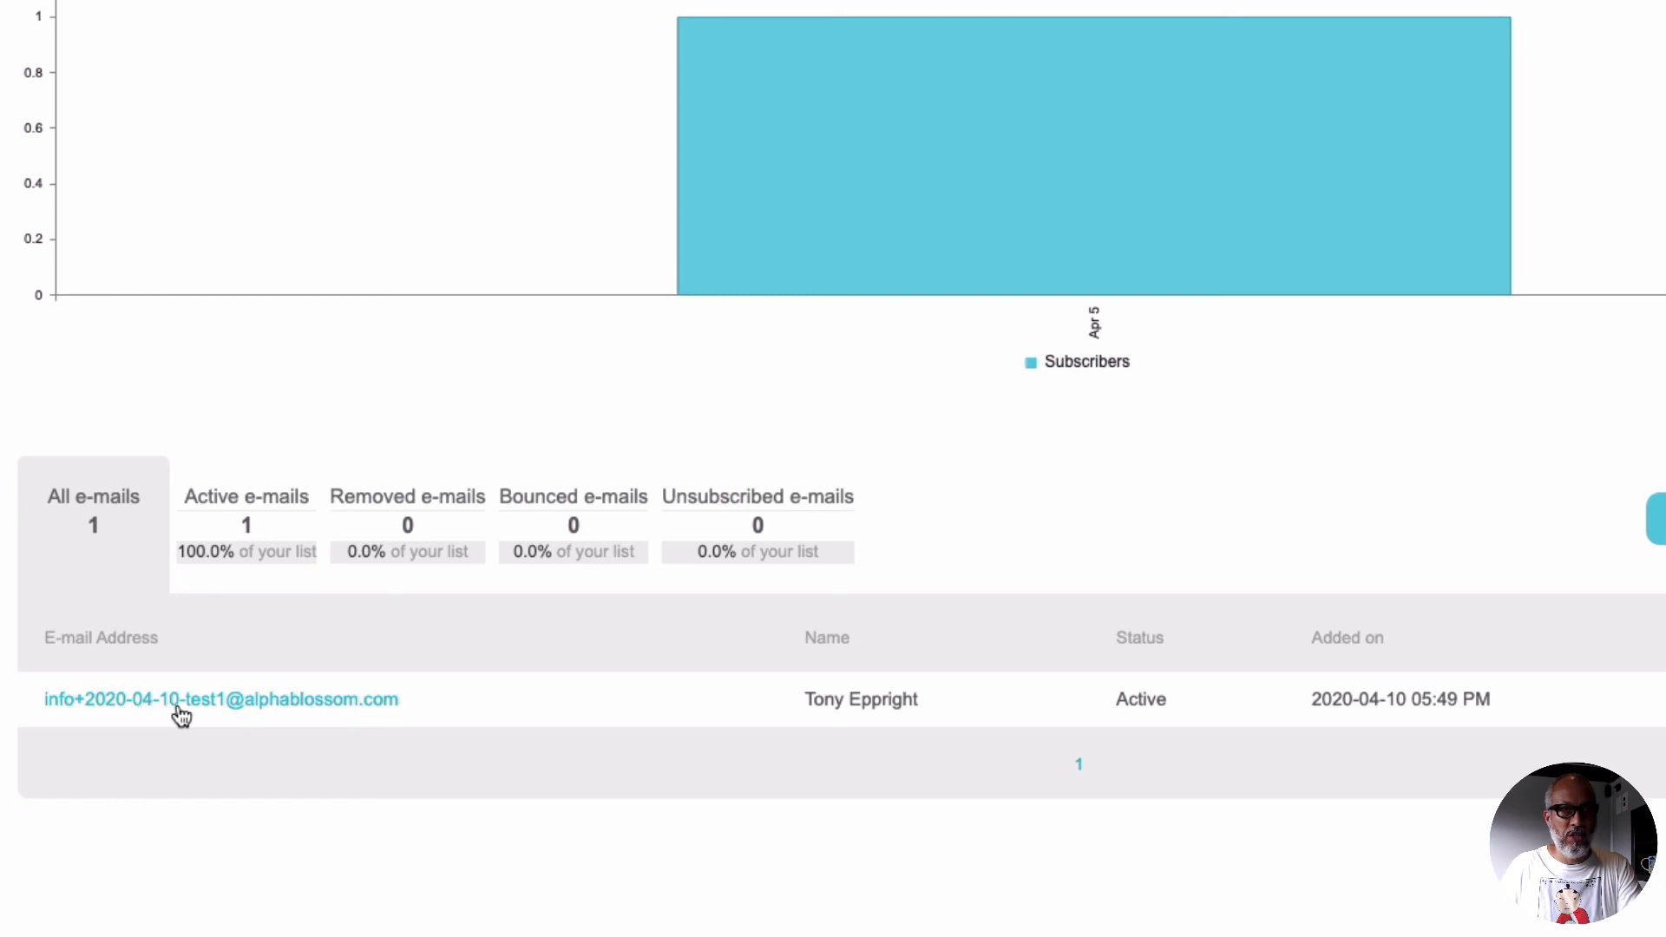
{"action": "left_click", "coordinate": [289, 700]}
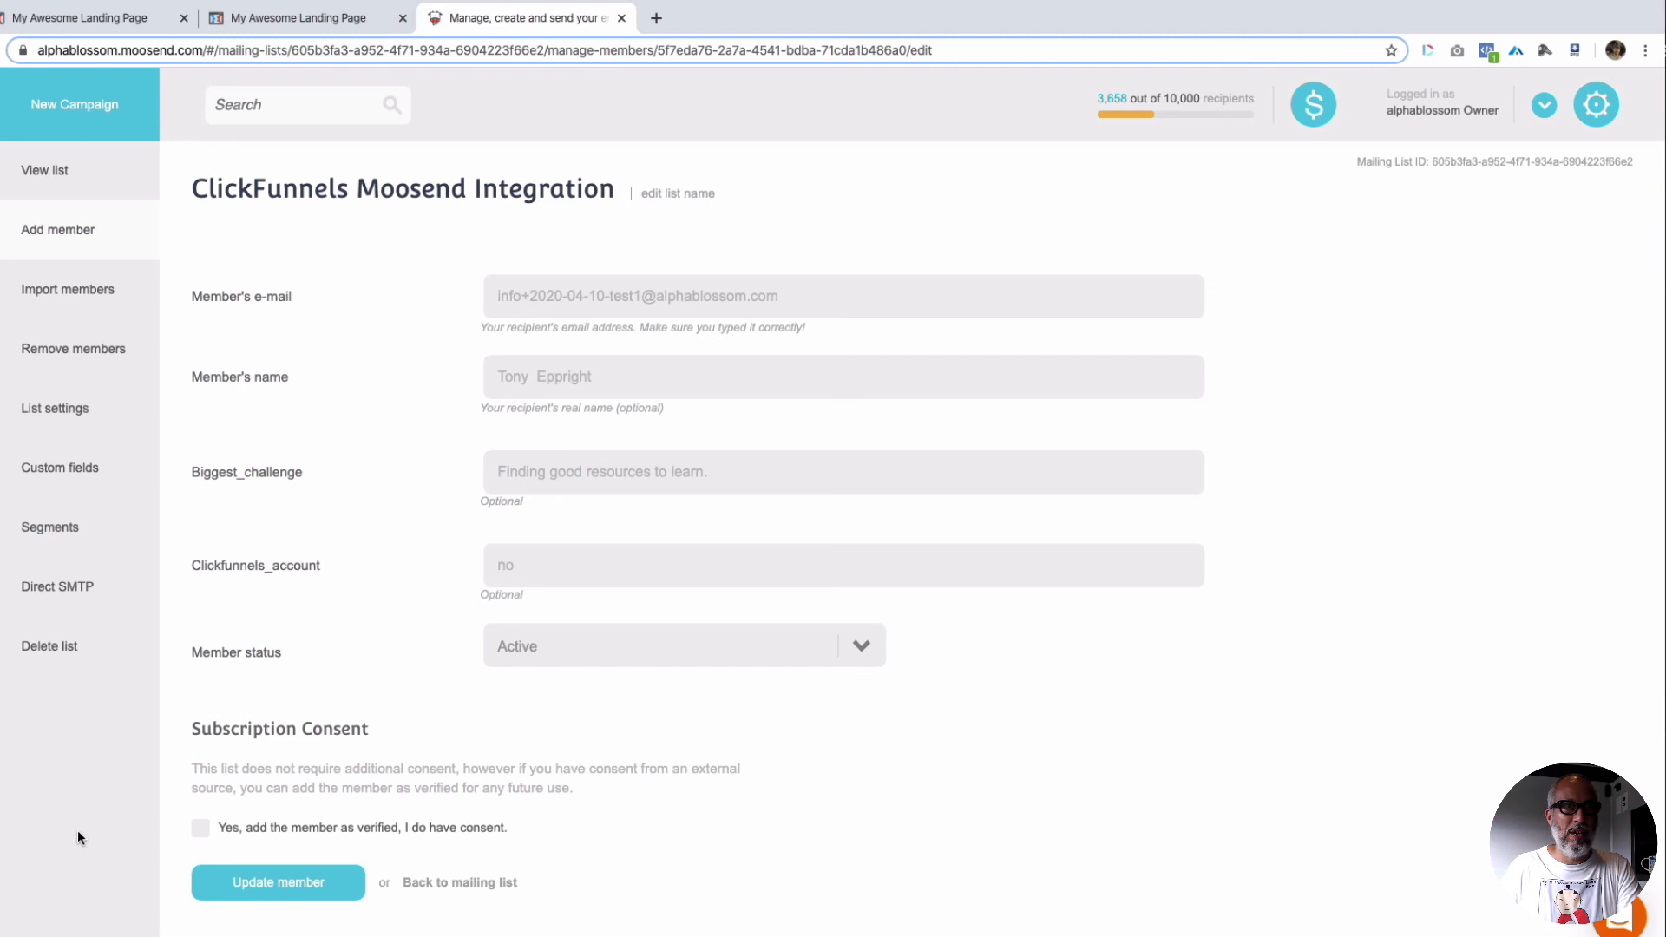
Step: Return to the previewed landing page and highlight the complete example Moosend form code, from the opening comment to the closing form tag
{"action": "left_click", "coordinate": [304, 18]}
{"action": "left_click", "coordinate": [297, 173]}
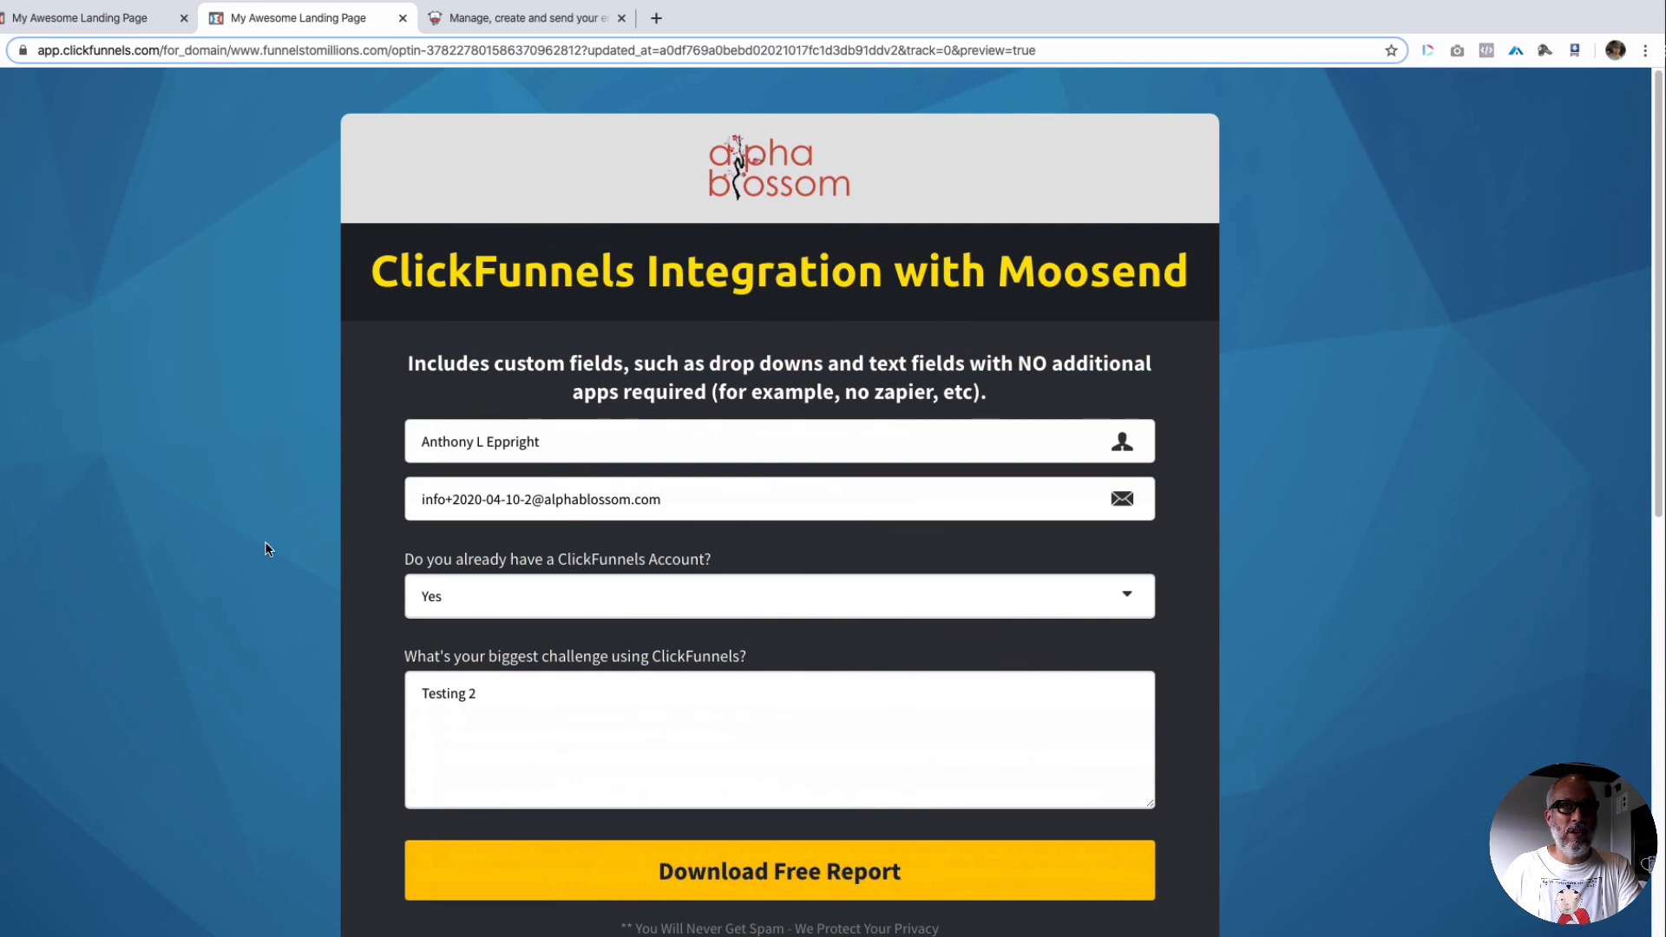
{"action": "scroll", "coordinate": [250, 574], "scroll_direction": "down", "scroll_amount": 10}
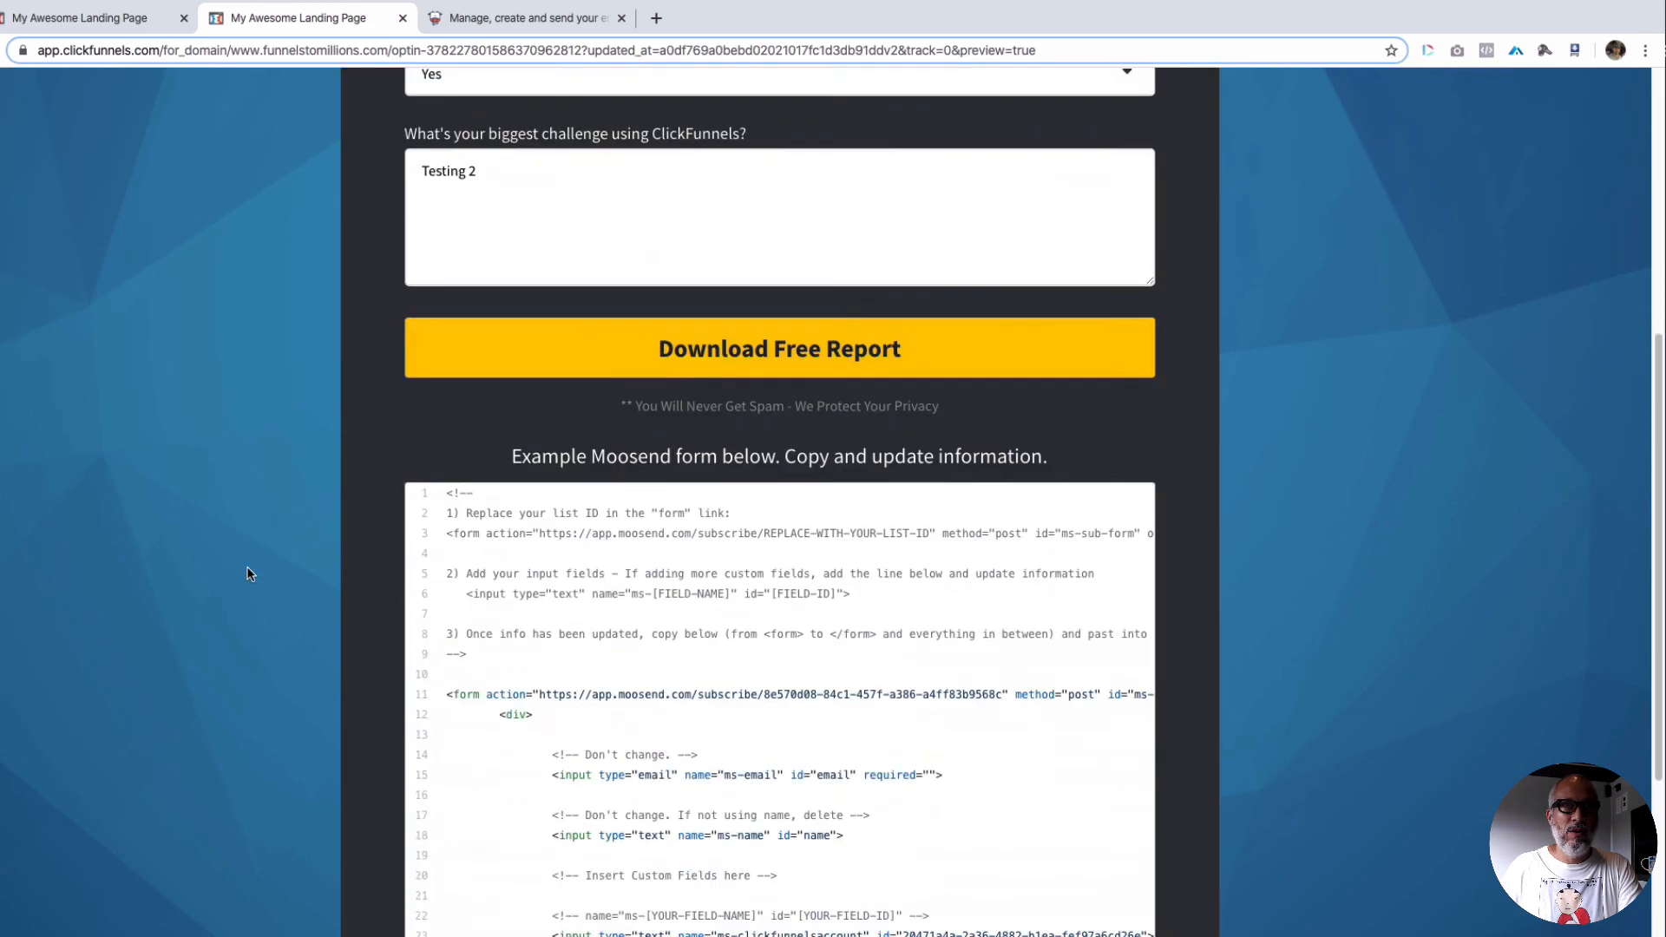
{"action": "left_click_drag", "start_coordinate": [447, 139], "coordinate": [748, 755]}
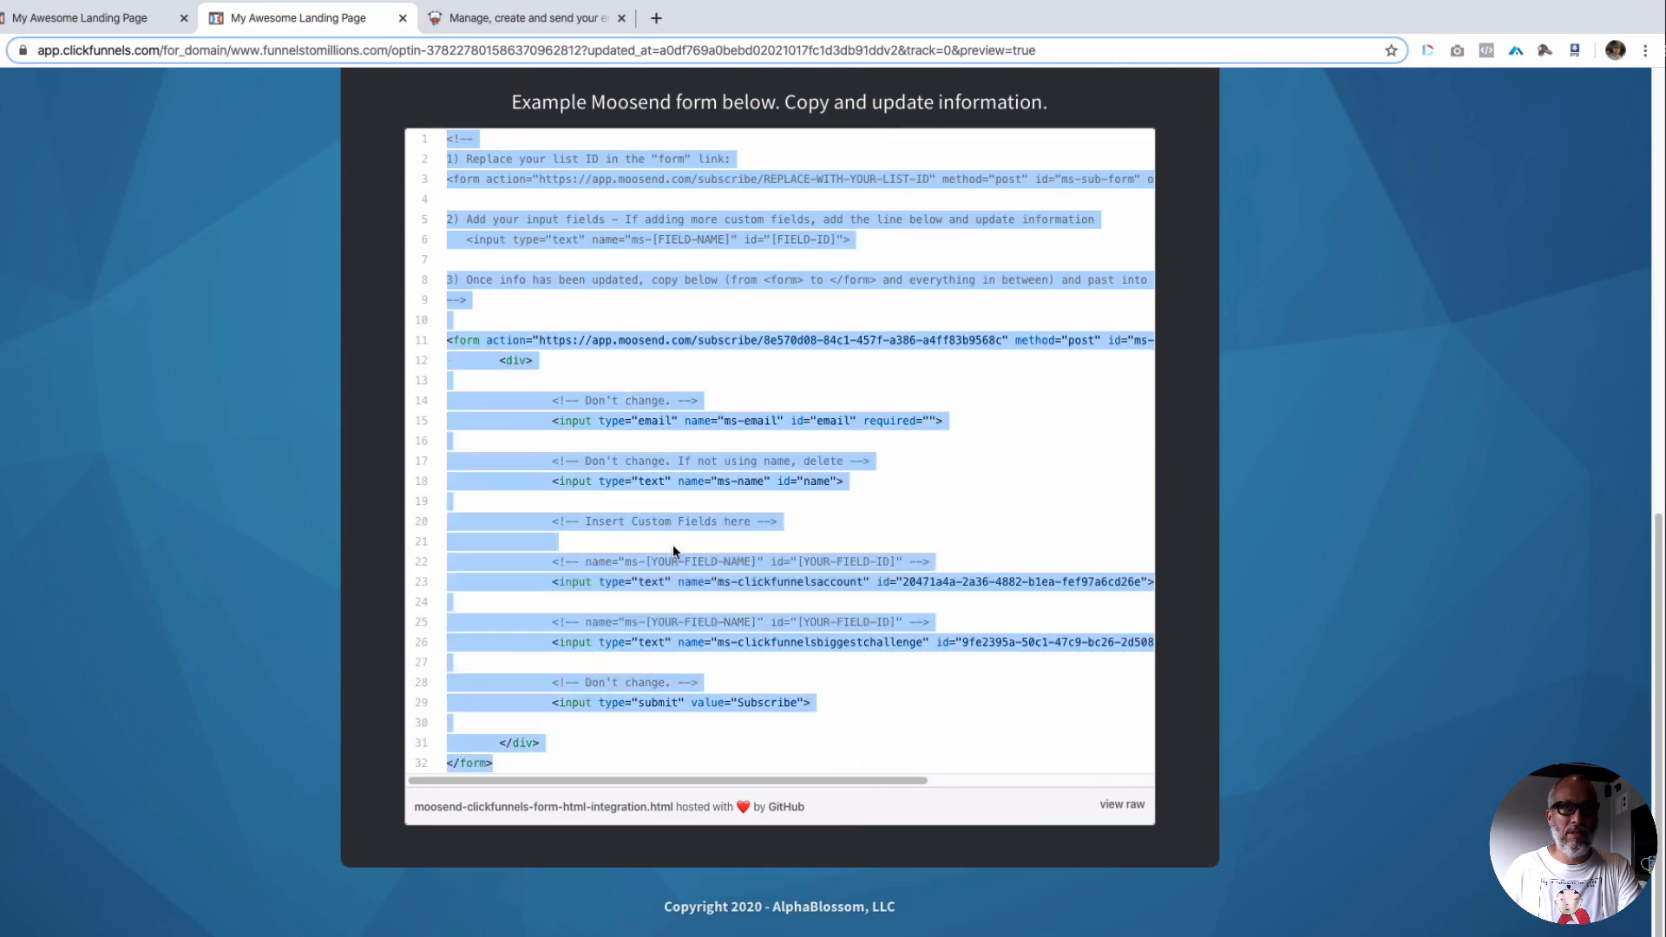
{"action": "left_click", "coordinate": [897, 690]}
Step: Review the opt-in form and the example code beneath it, and close the incognito thank-you page
{"action": "scroll", "coordinate": [896, 715], "scroll_direction": "up", "scroll_amount": 3}
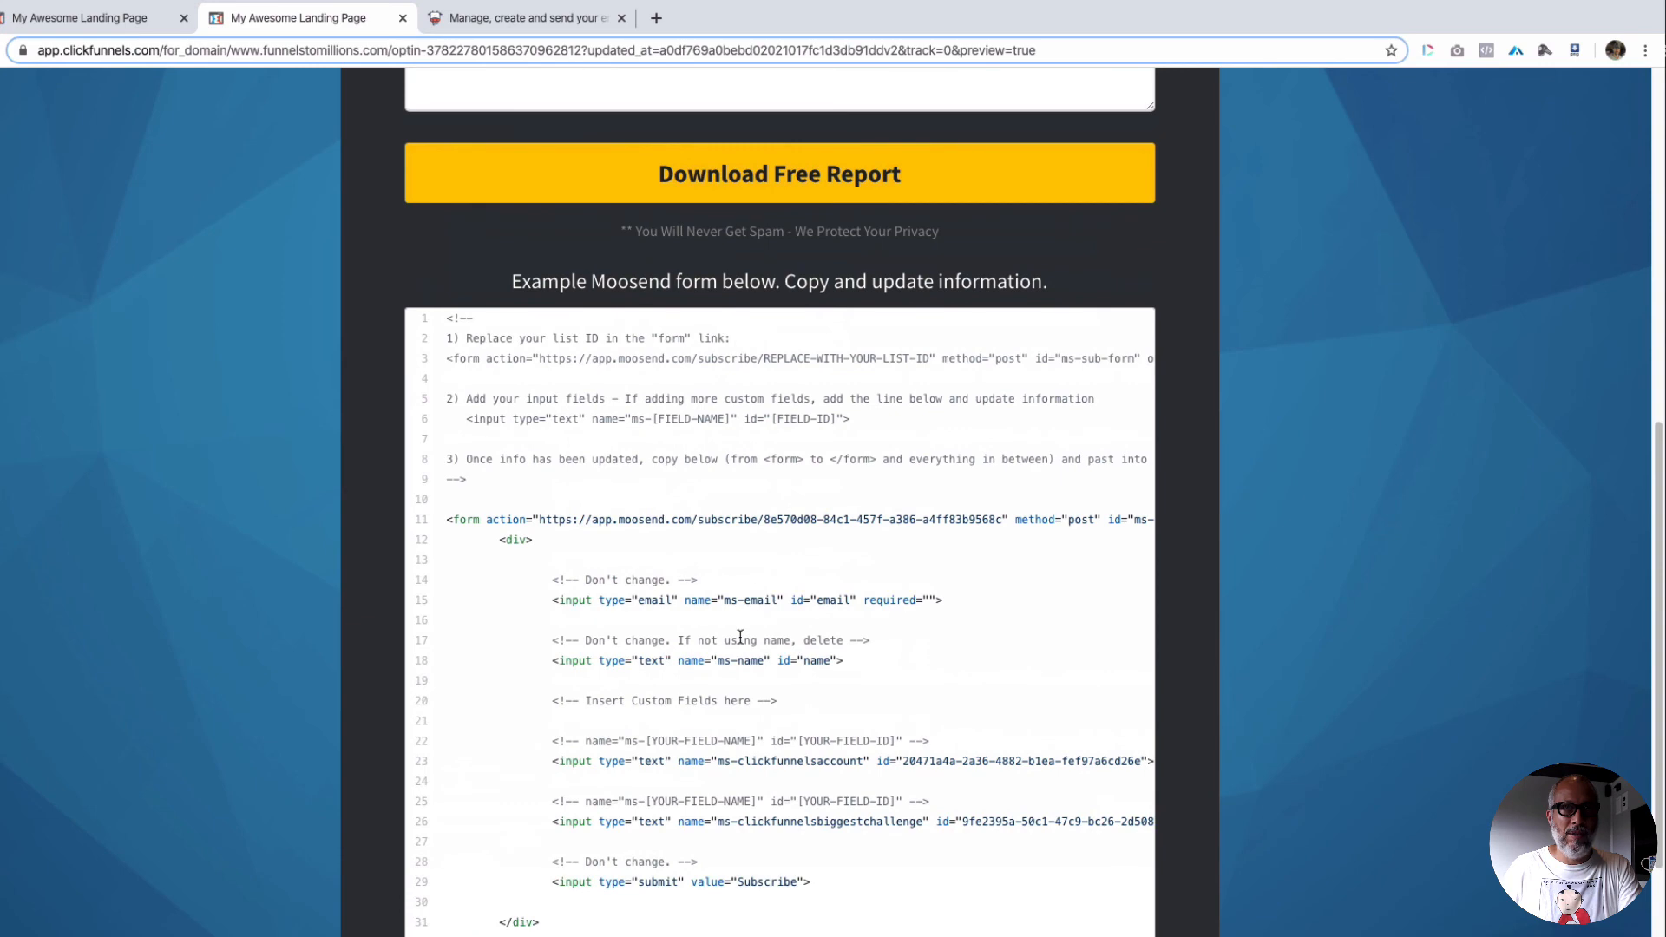
{"action": "scroll", "coordinate": [739, 640], "scroll_direction": "up", "scroll_amount": 10}
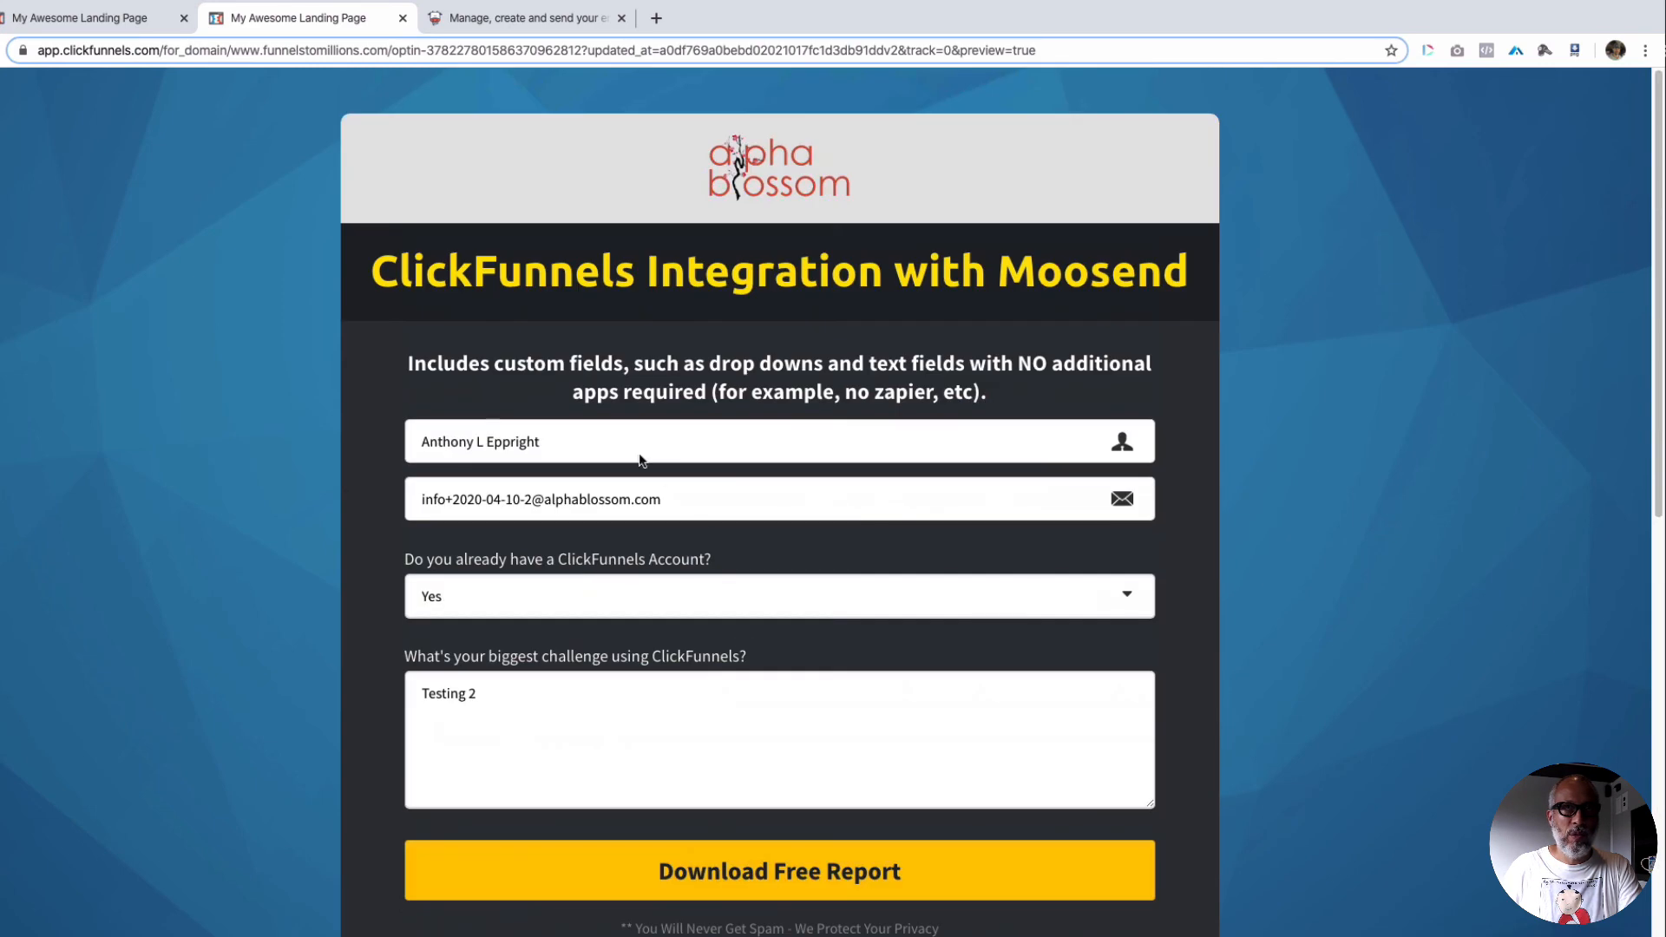
{"action": "scroll", "coordinate": [1001, 392], "scroll_direction": "down", "scroll_amount": 5}
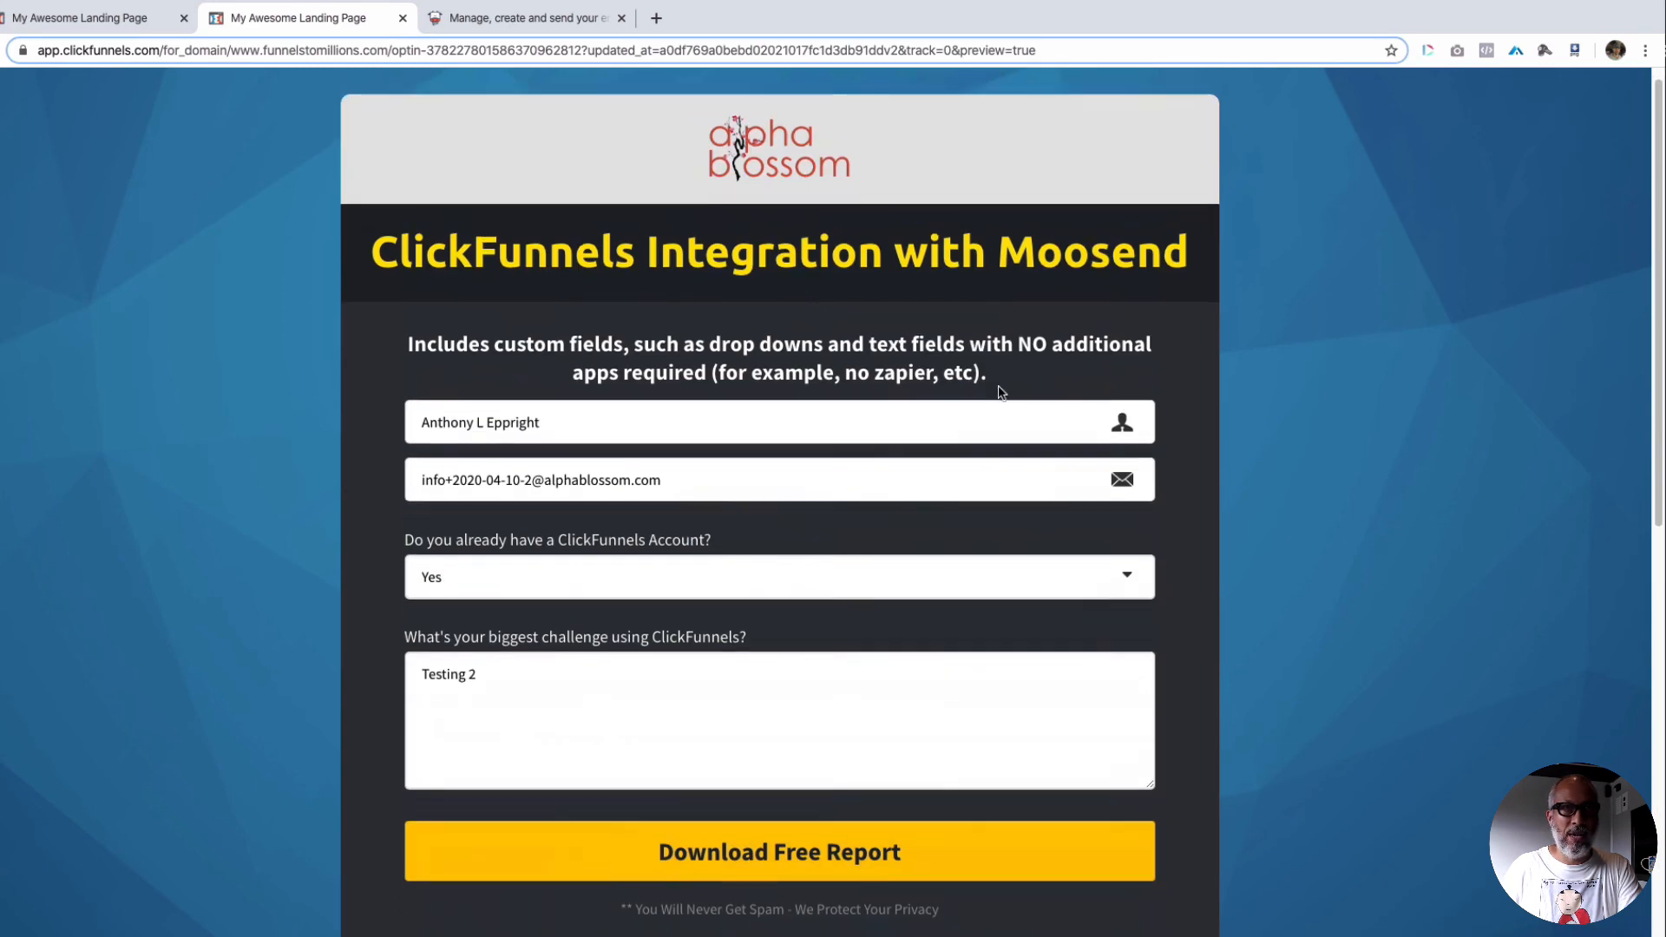
{"action": "scroll", "coordinate": [999, 387], "scroll_direction": "down", "scroll_amount": 6}
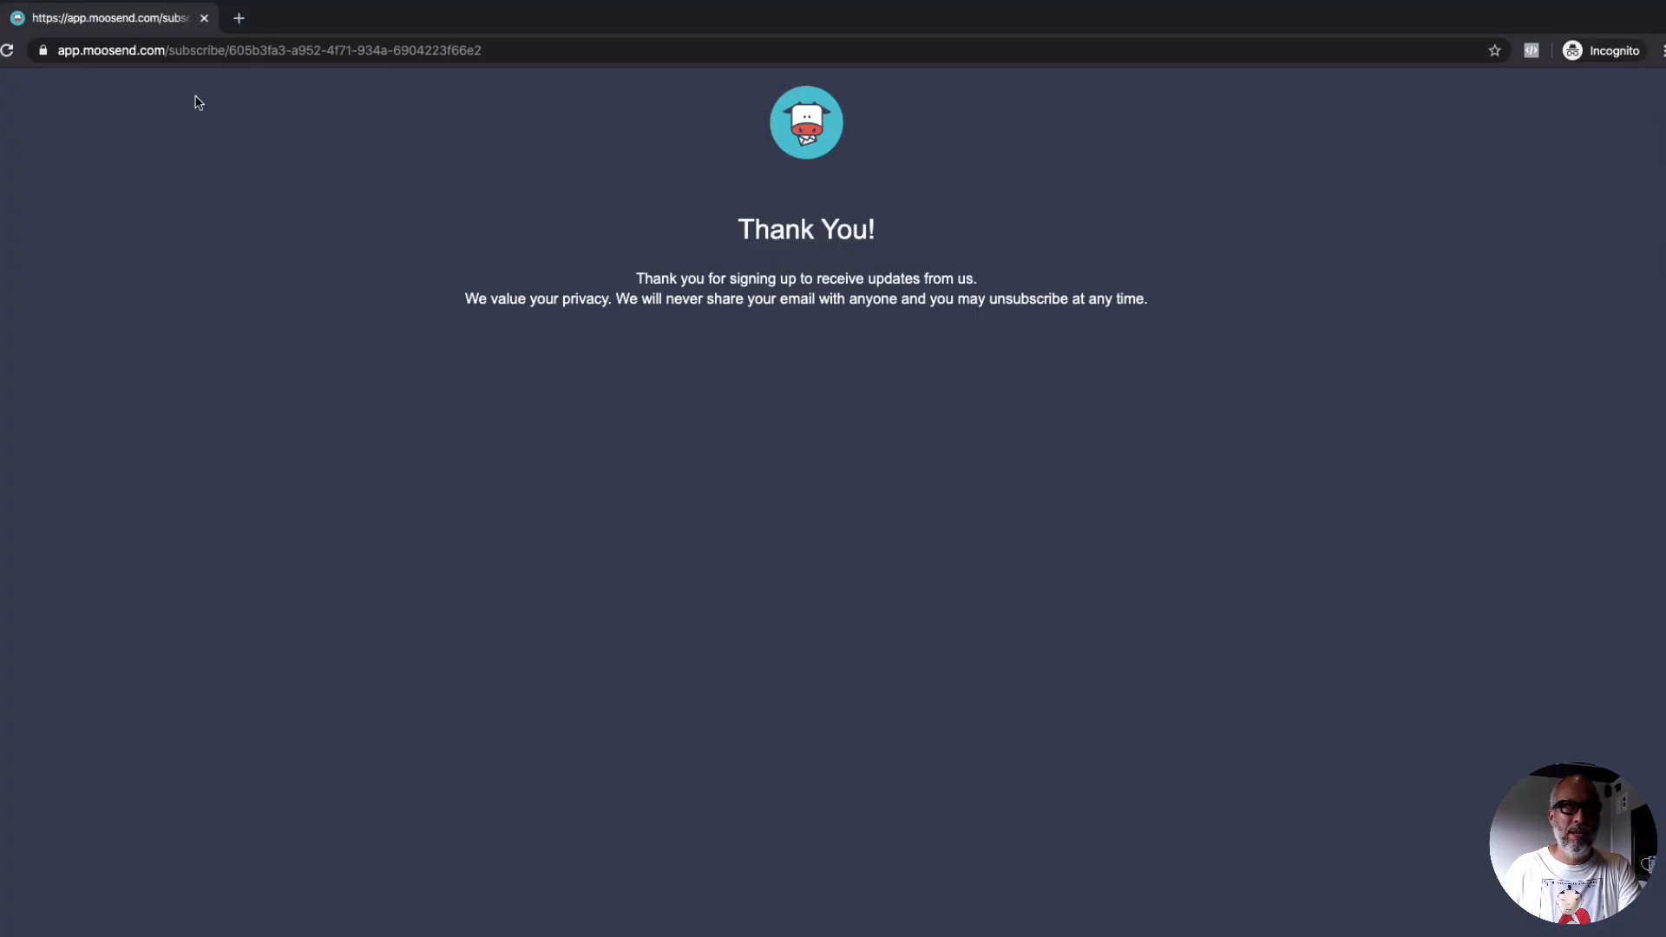
{"action": "left_click", "coordinate": [204, 18]}
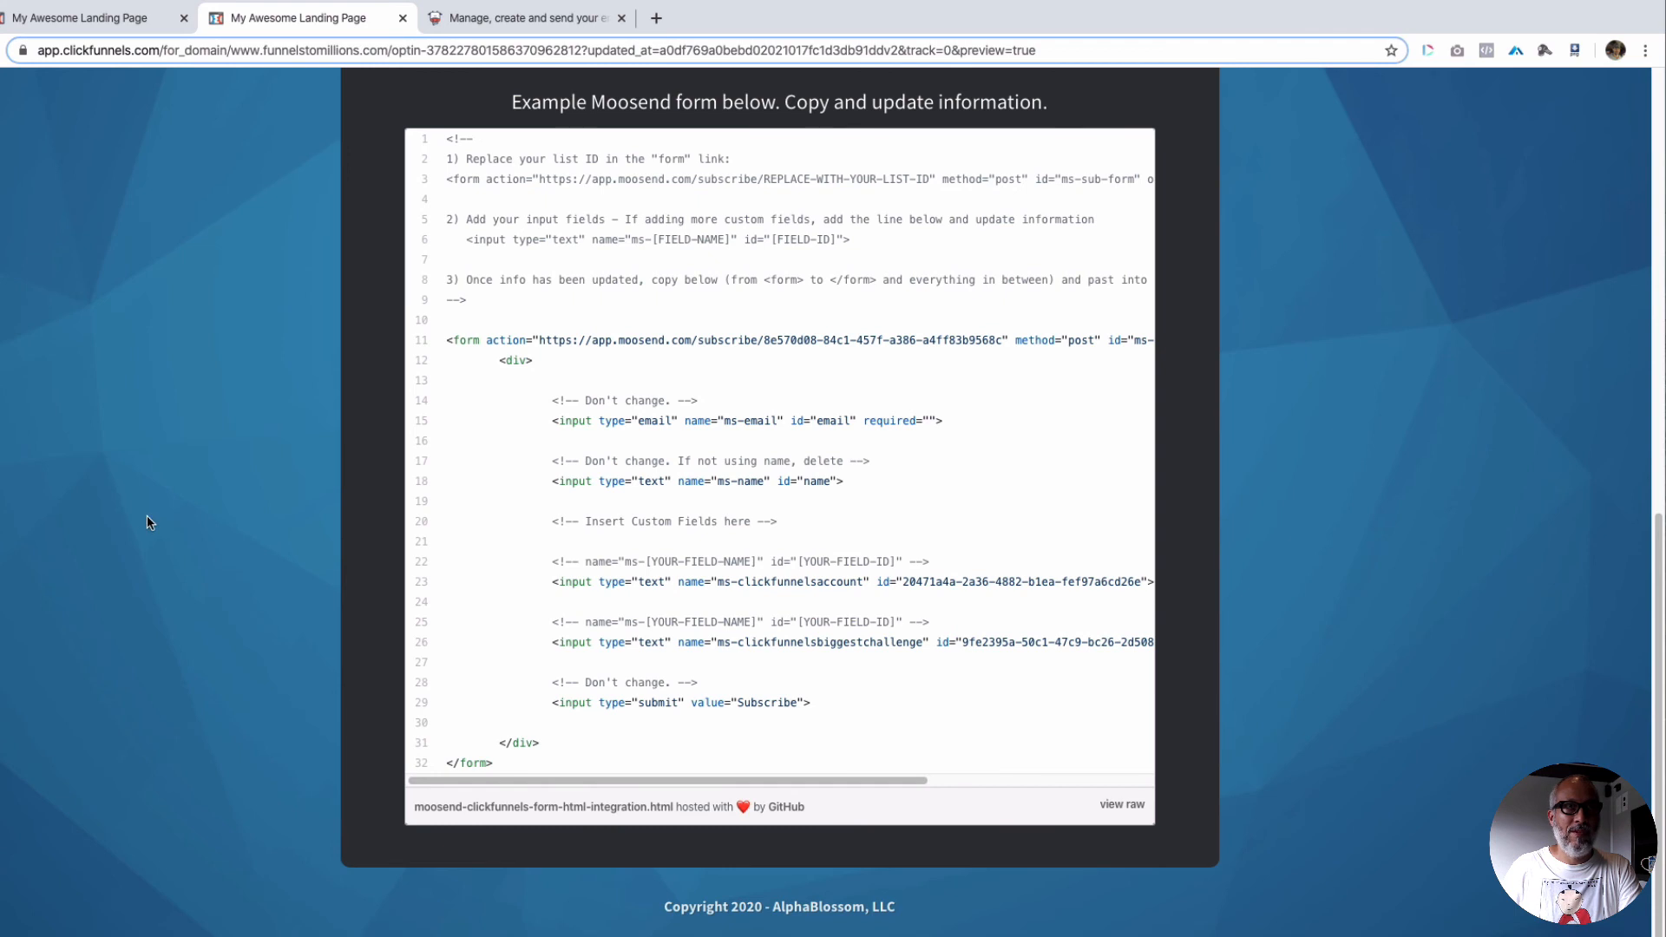